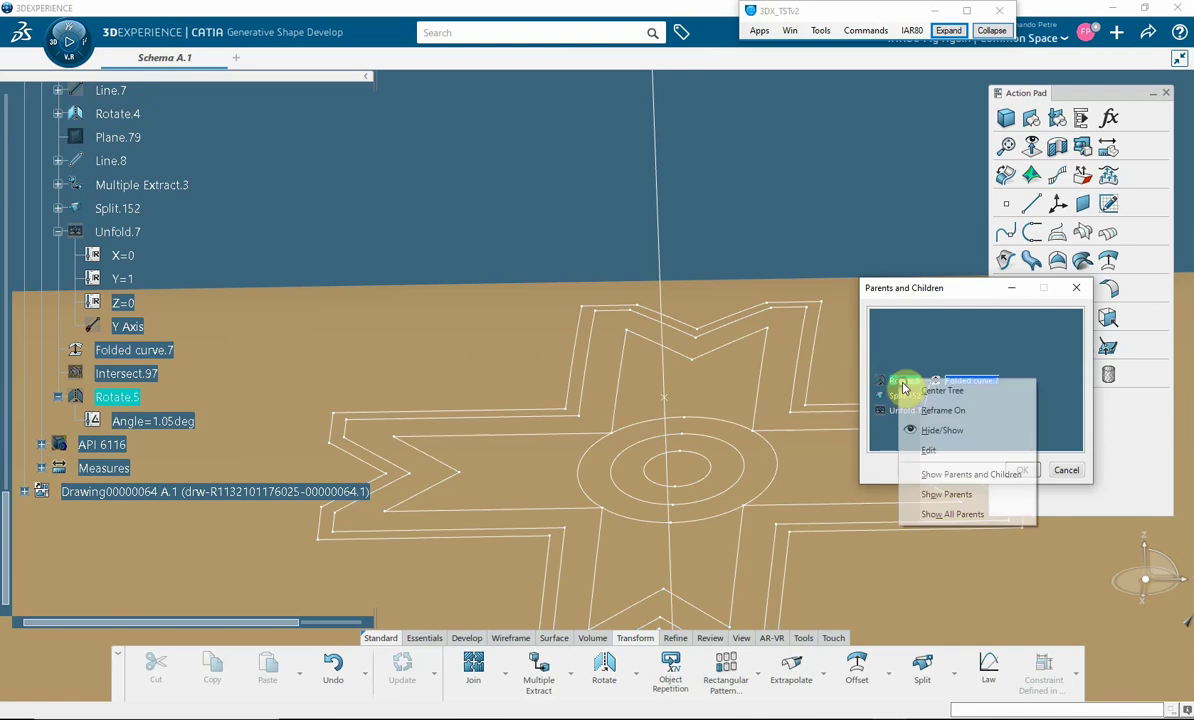
Trace the parents of Rotate.5 in the dependency graph and make its source Curve.20 visible.
{"action": "left_click", "coordinate": [962, 476]}
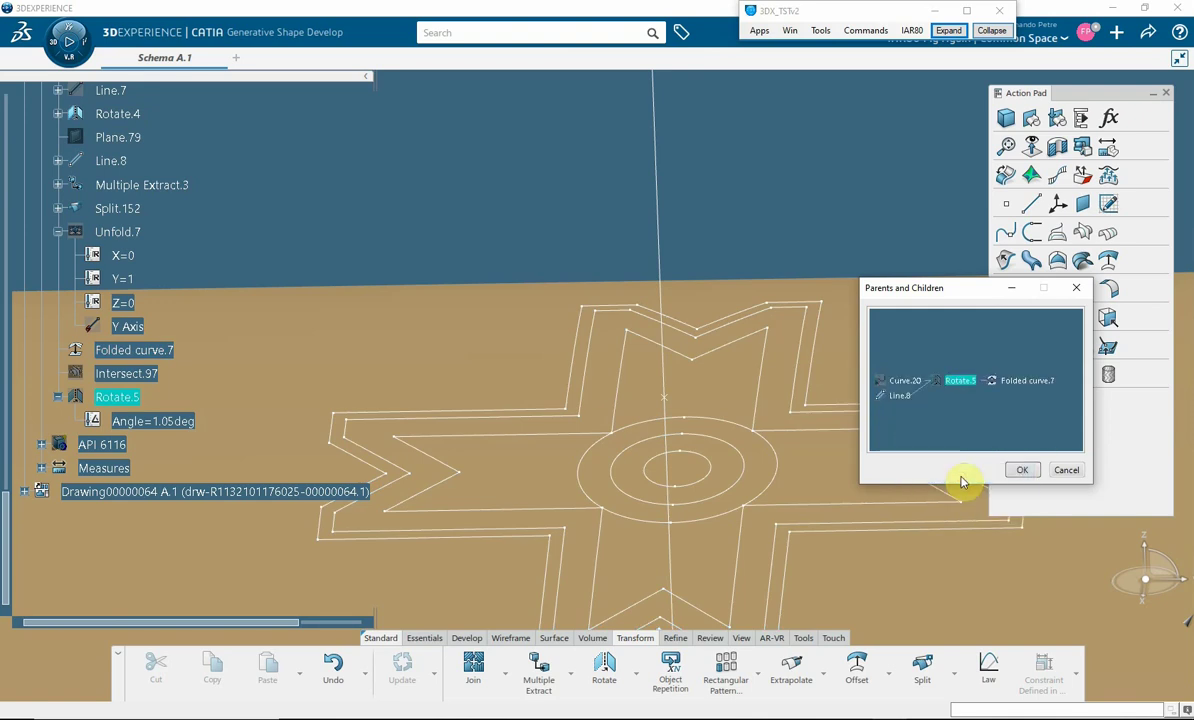
{"action": "right_click", "coordinate": [902, 390]}
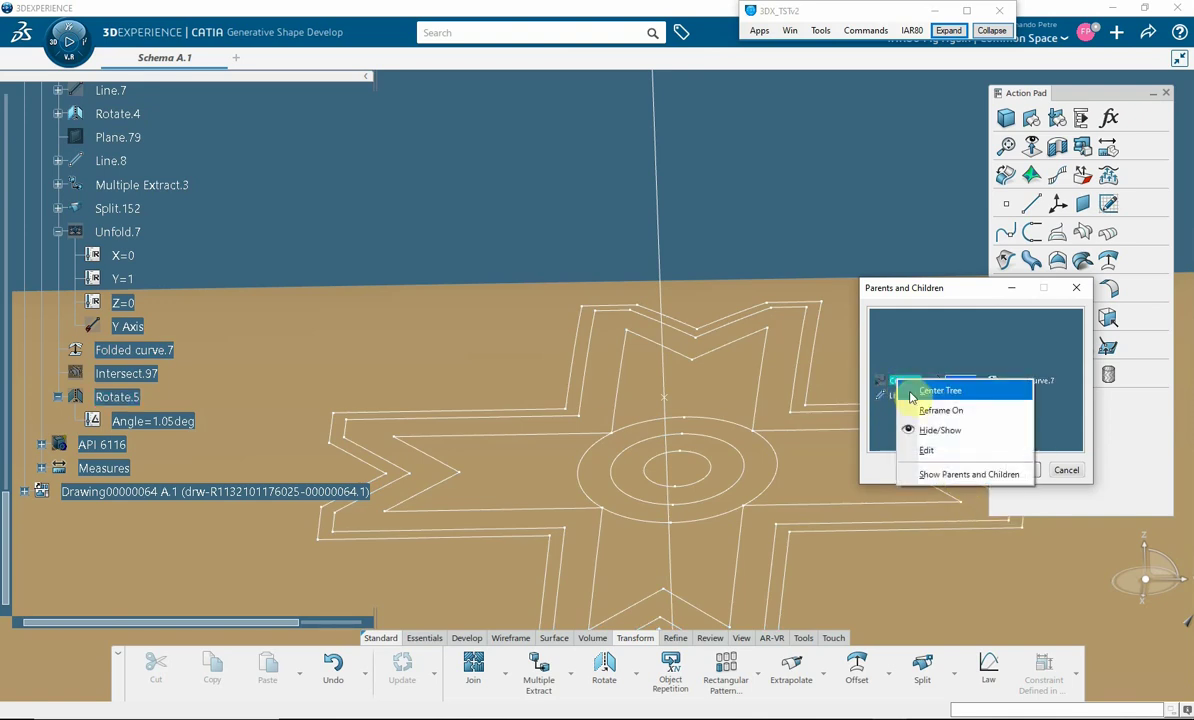
{"action": "left_click", "coordinate": [940, 428]}
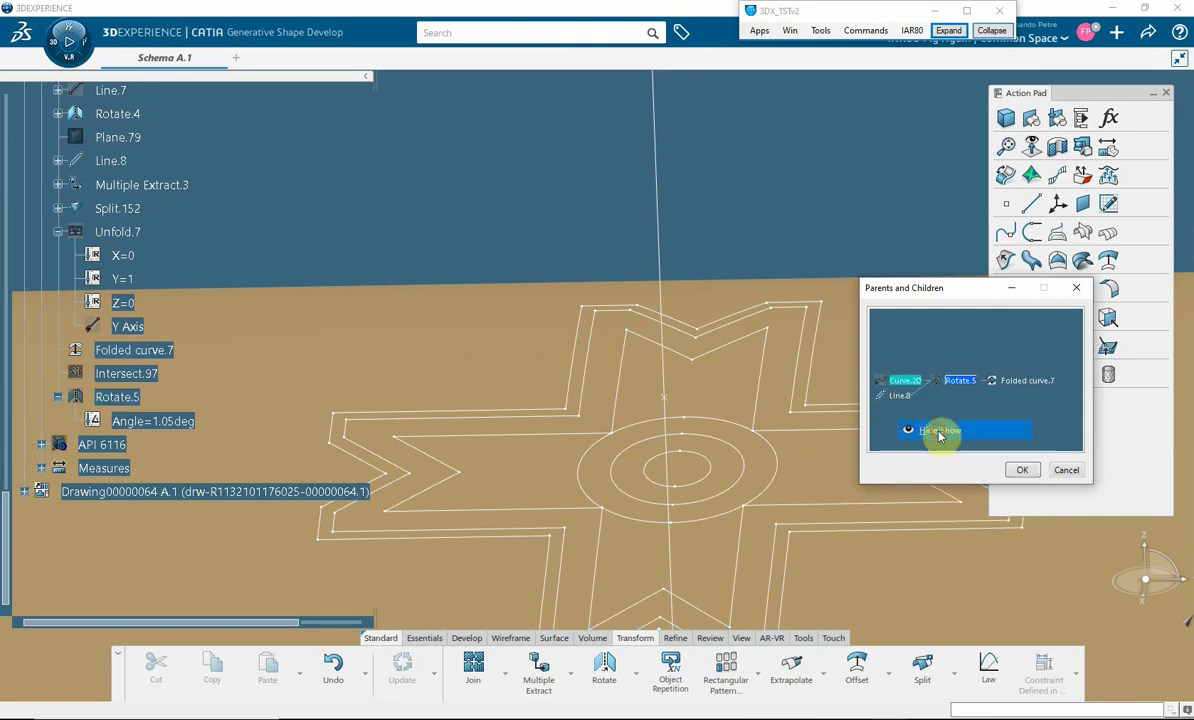
{"action": "left_click", "coordinate": [1022, 476]}
Create a plane parallel to the yz plane through a corner vertex of the emblem's rear arm on the wing.
{"action": "middle_click_drag", "start_coordinate": [498, 325], "coordinate": [740, 519]}
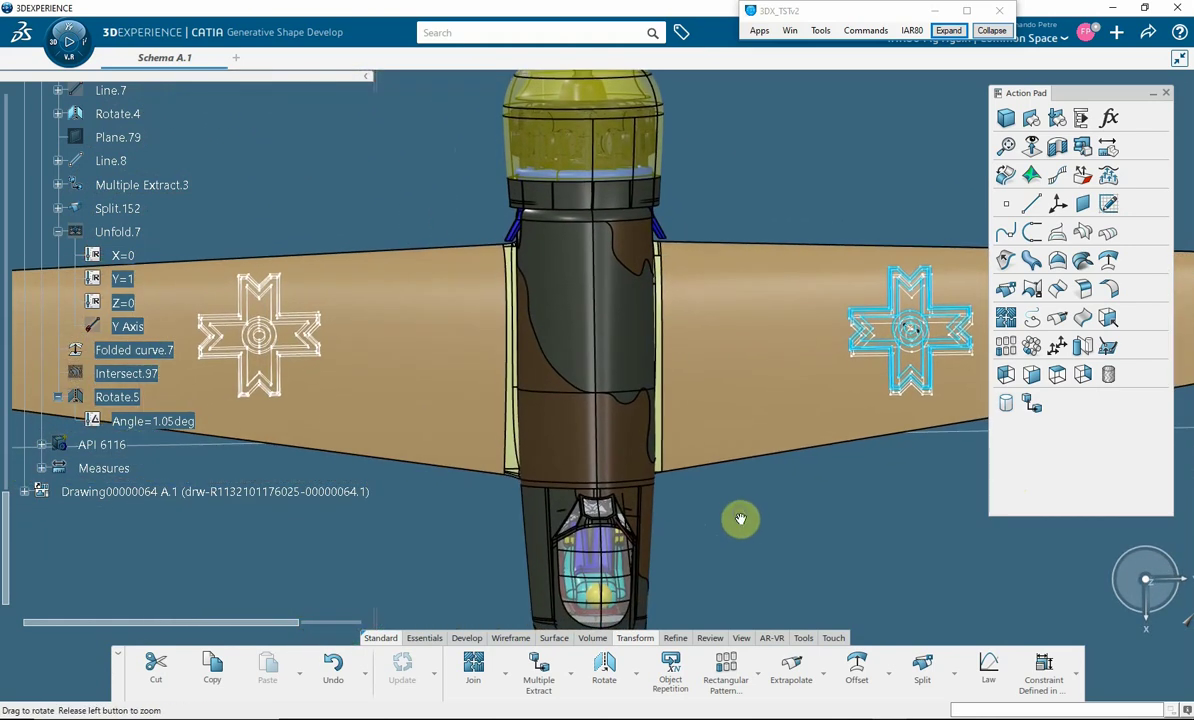
{"action": "left_click", "coordinate": [1055, 377]}
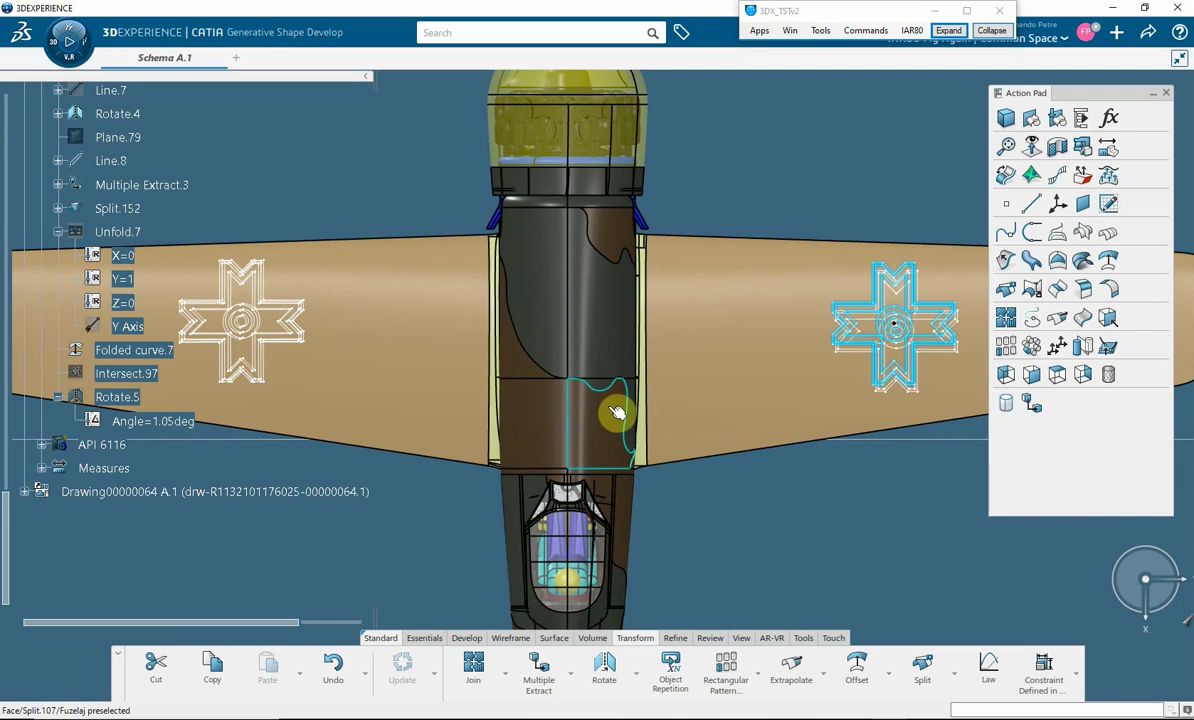
{"action": "mouse_move", "coordinate": [413, 496]}
{"action": "middle_mouse_down"}
{"action": "mouse_move", "coordinate": [461, 426]}
{"action": "mouse_move", "coordinate": [440, 400]}
{"action": "mouse_move", "coordinate": [714, 472]}
{"action": "mouse_move", "coordinate": [728, 461]}
{"action": "middle_mouse_up"}
{"action": "middle_click_drag", "start_coordinate": [1056, 387], "coordinate": [640, 360]}
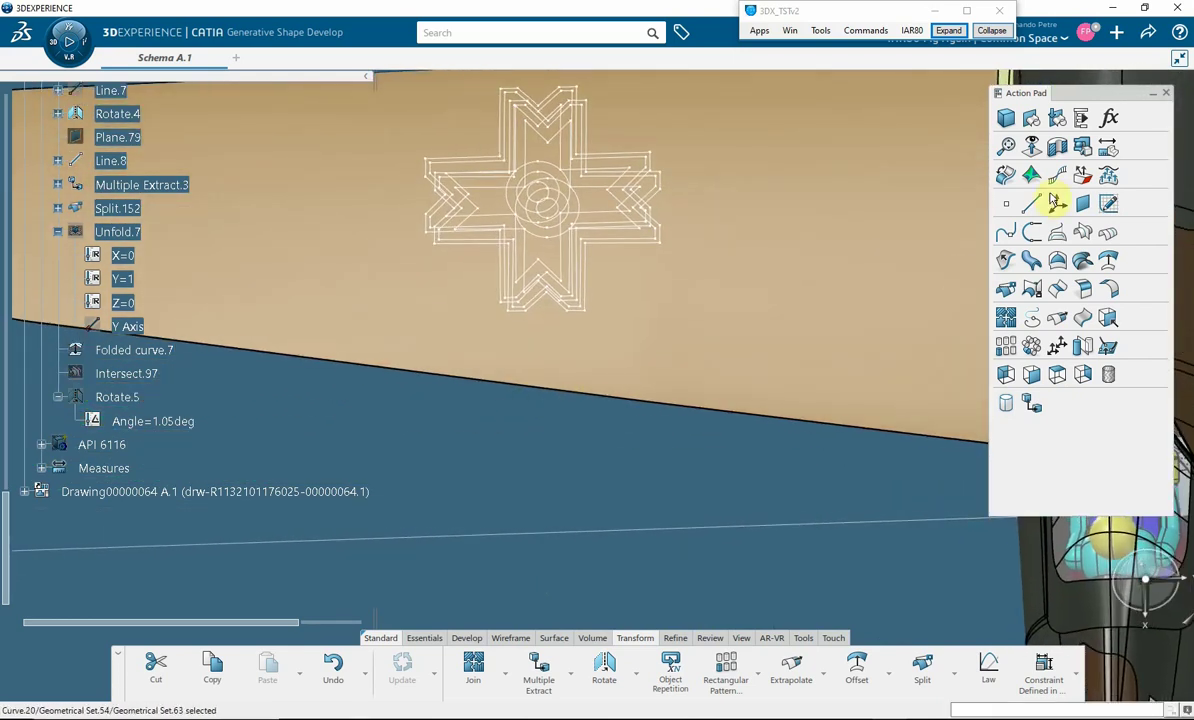
{"action": "left_click", "coordinate": [1082, 205]}
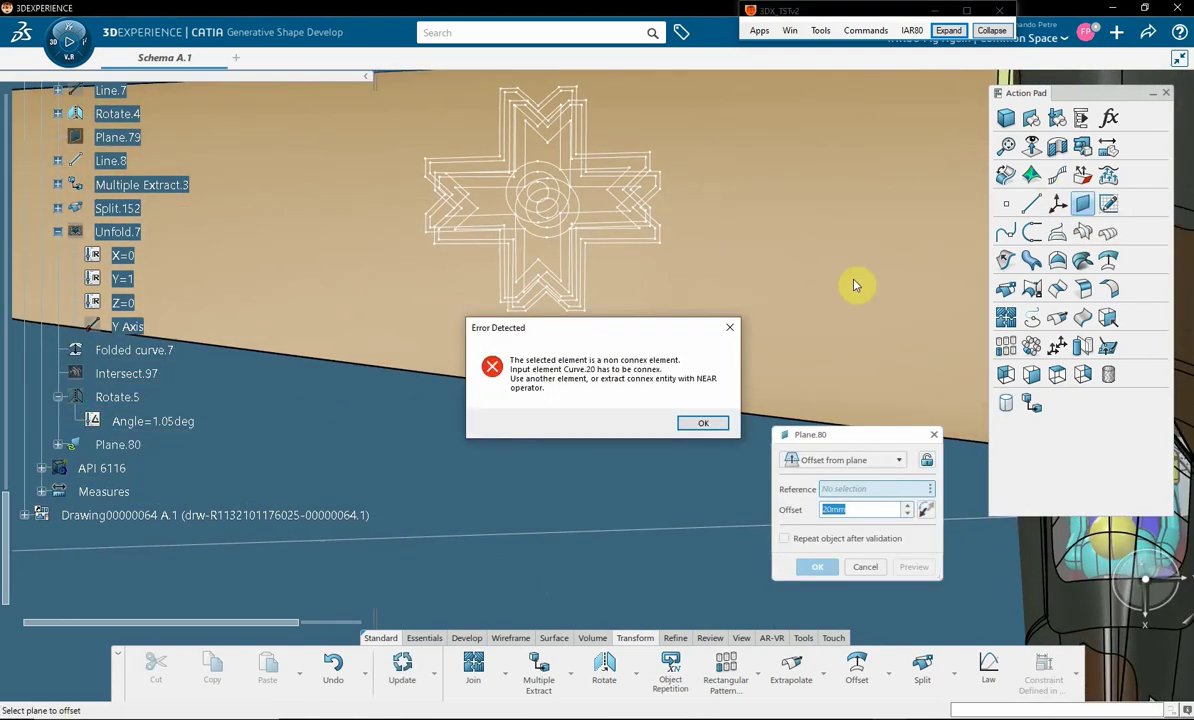
{"action": "left_click", "coordinate": [706, 421]}
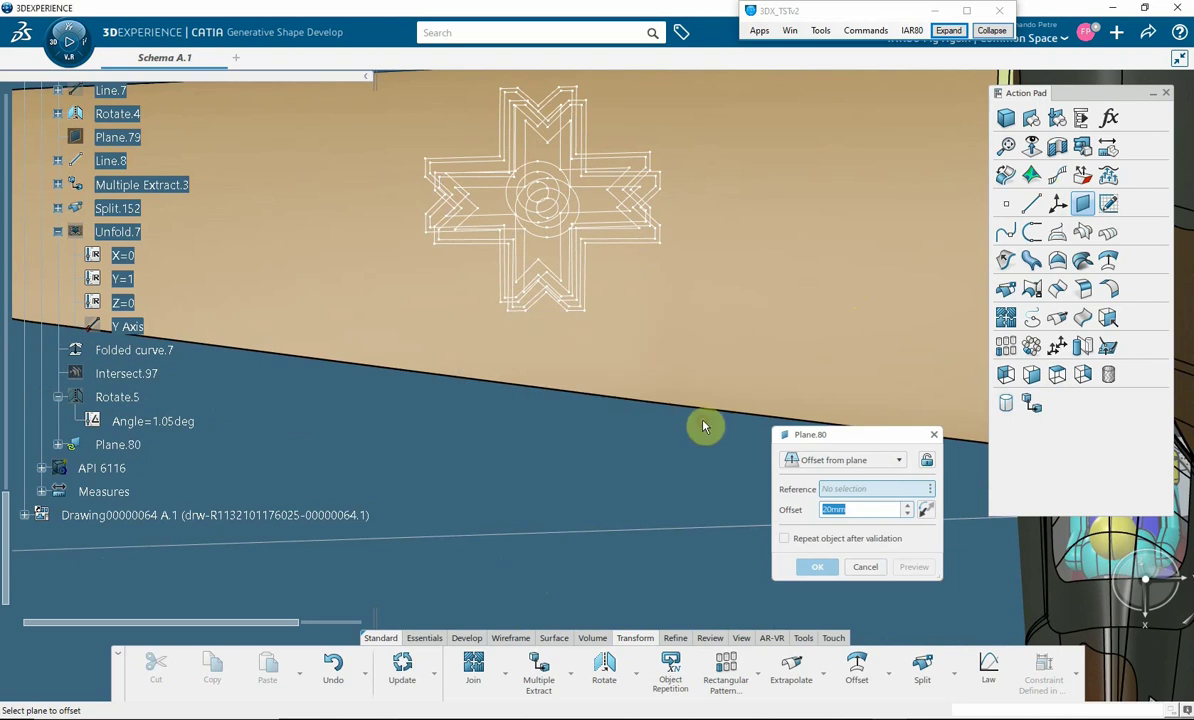
{"action": "left_click", "coordinate": [815, 459]}
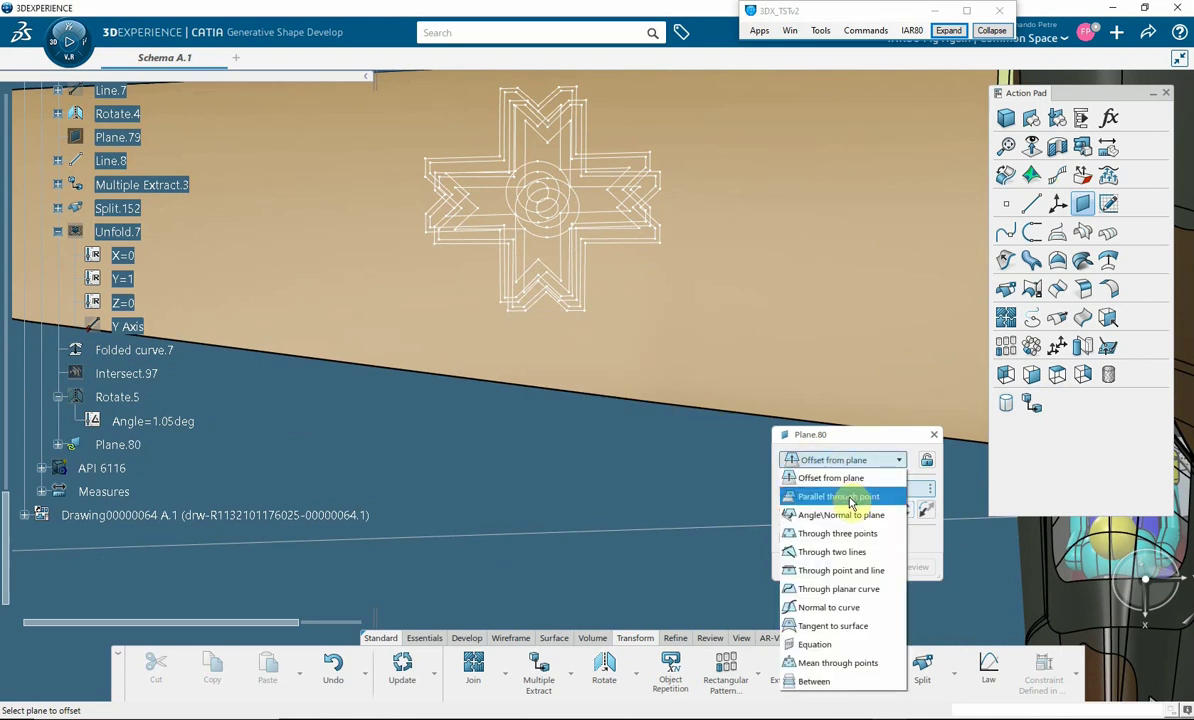
{"action": "left_click", "coordinate": [848, 497]}
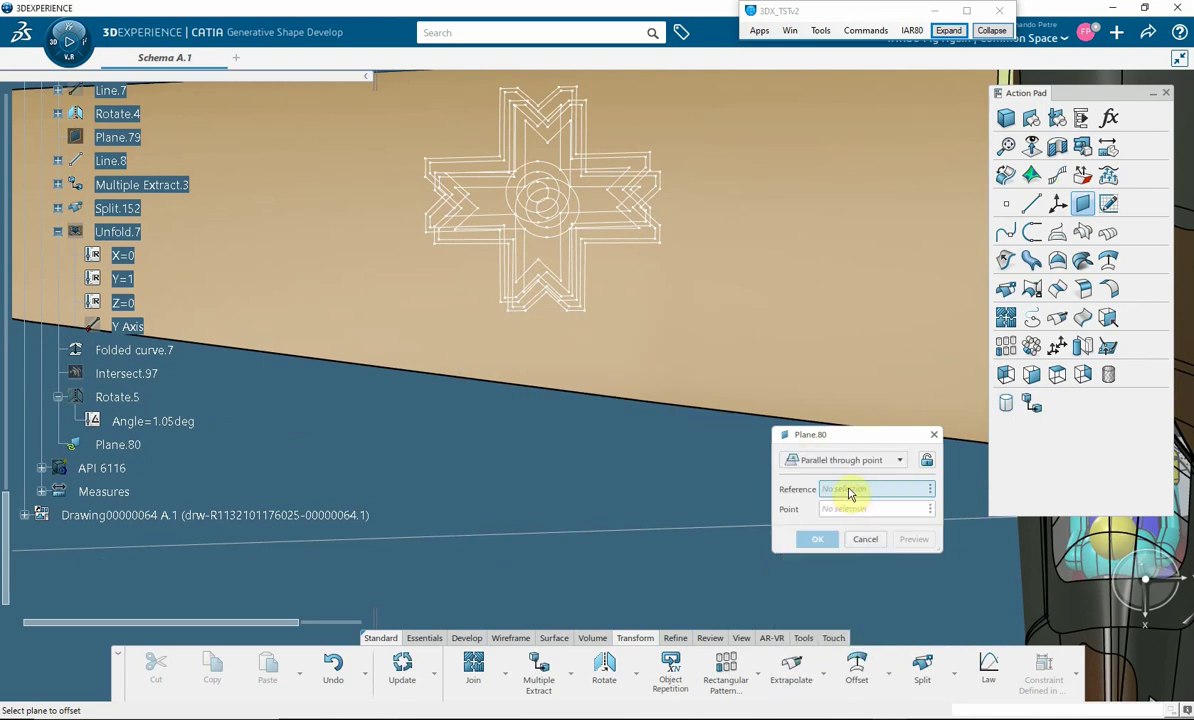
{"action": "right_click", "coordinate": [849, 494]}
{"action": "mouse_move", "coordinate": [849, 494]}
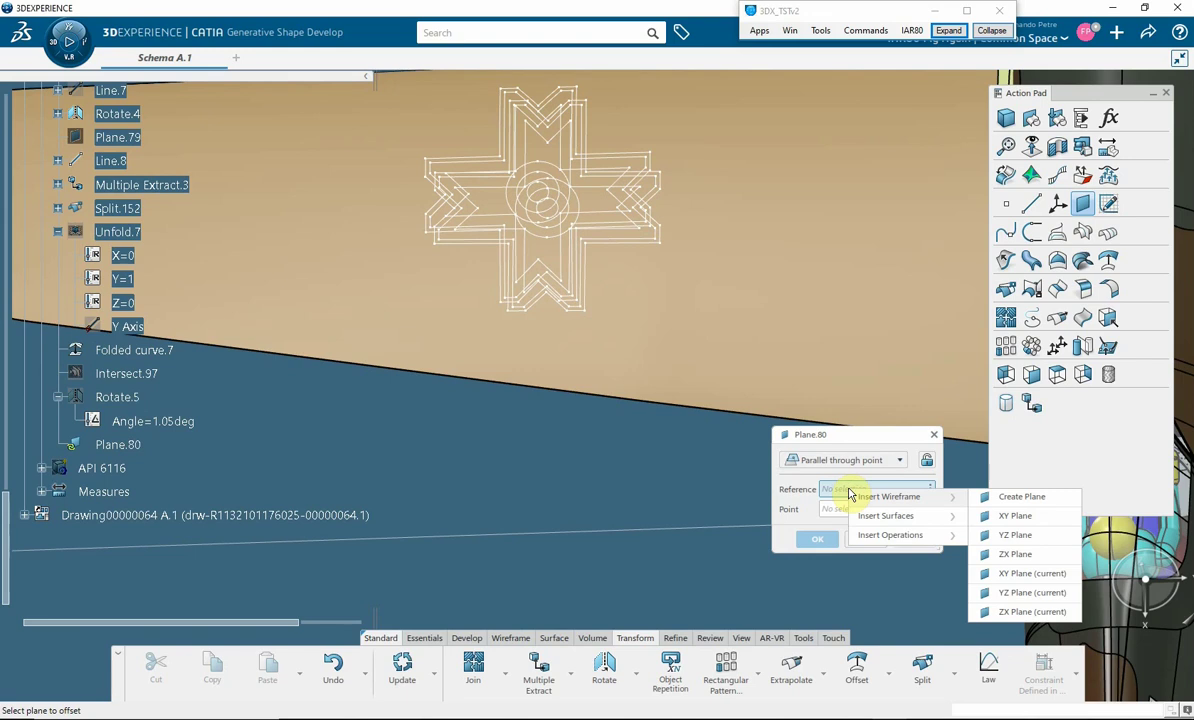
{"action": "left_click", "coordinate": [1012, 535]}
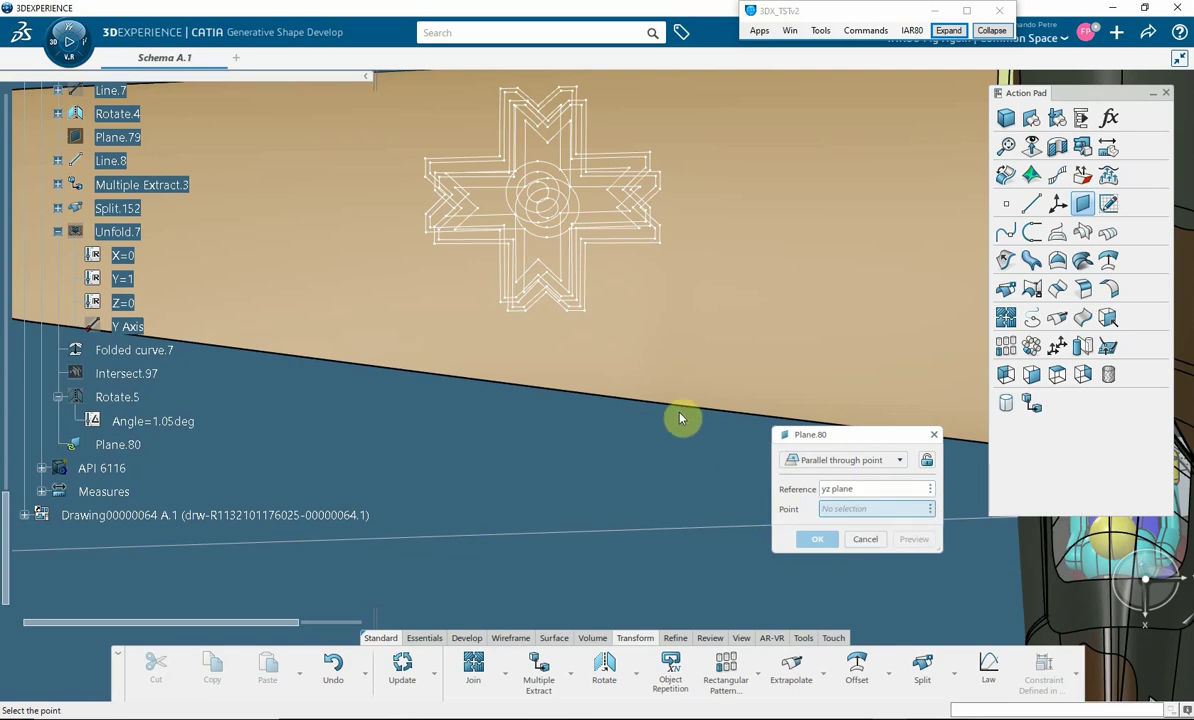
{"action": "mouse_move", "coordinate": [640, 451]}
{"action": "middle_mouse_down"}
{"action": "mouse_move", "coordinate": [621, 493]}
{"action": "mouse_move", "coordinate": [616, 477]}
{"action": "mouse_move", "coordinate": [657, 408]}
{"action": "middle_mouse_up"}
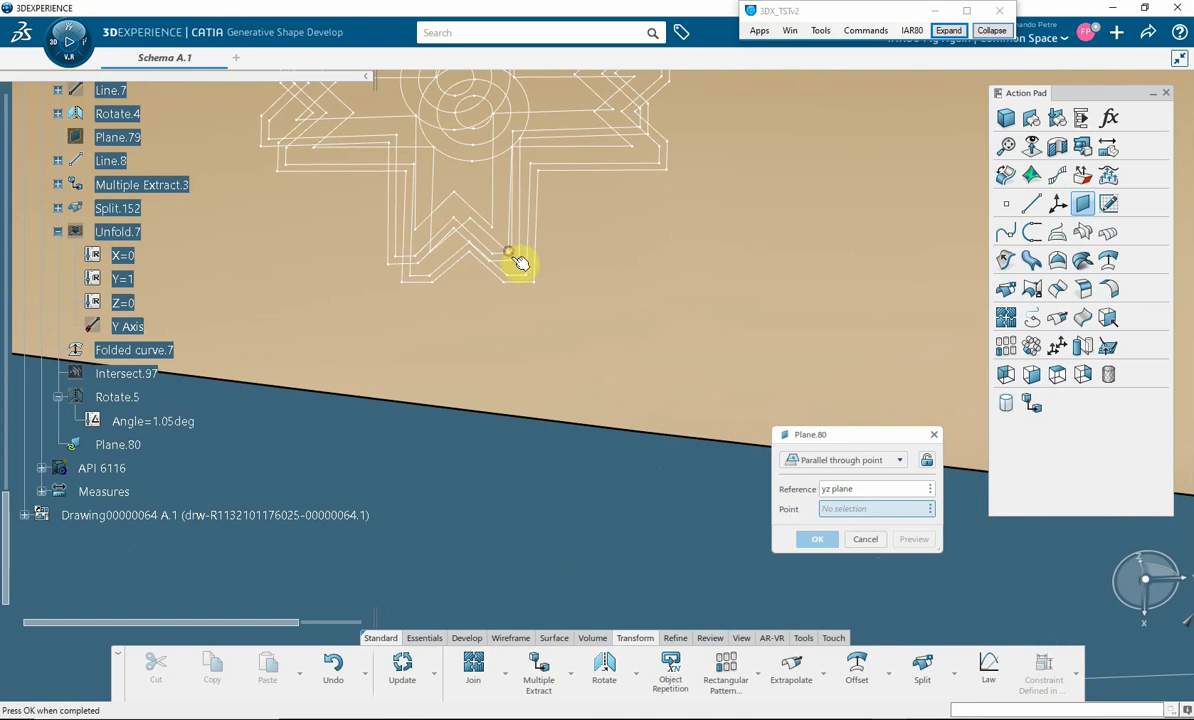
{"action": "left_click", "coordinate": [520, 259]}
{"action": "left_click", "coordinate": [810, 539]}
Intersect the wing surface Split.152 with the new plane parallel to yz.
{"action": "mouse_move", "coordinate": [724, 455]}
{"action": "middle_mouse_down"}
{"action": "mouse_move", "coordinate": [648, 365]}
{"action": "mouse_move", "coordinate": [655, 470]}
{"action": "middle_mouse_up"}
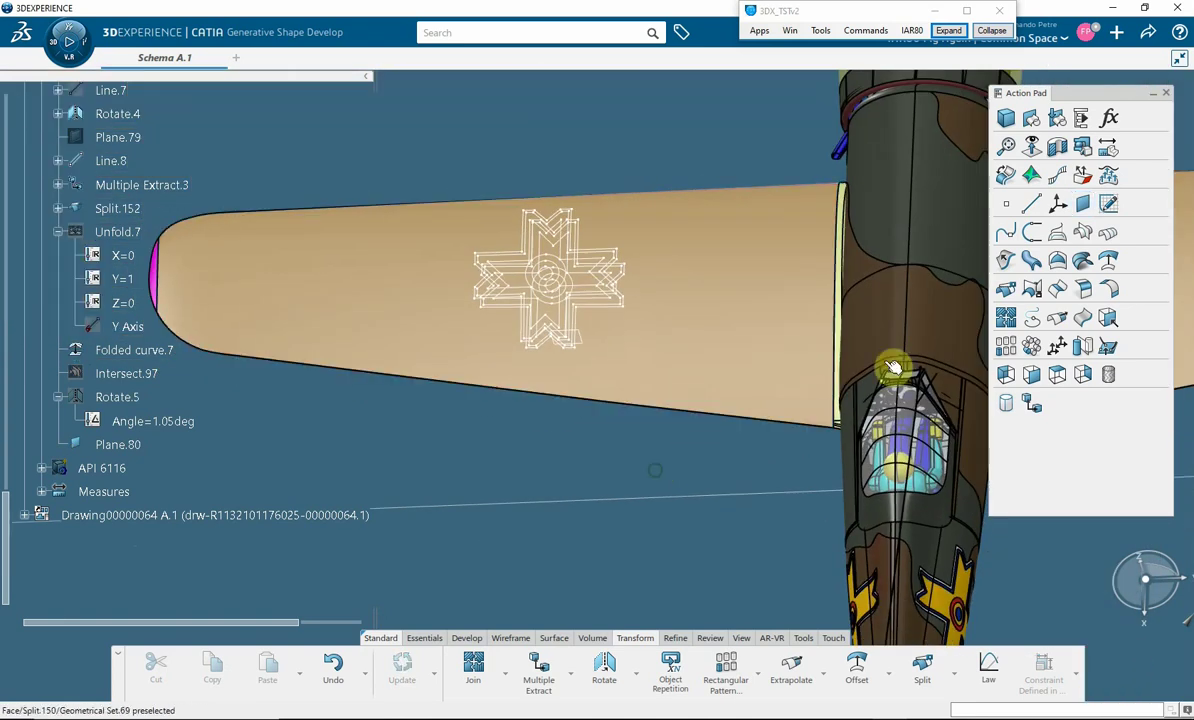
{"action": "left_click", "coordinate": [1082, 232]}
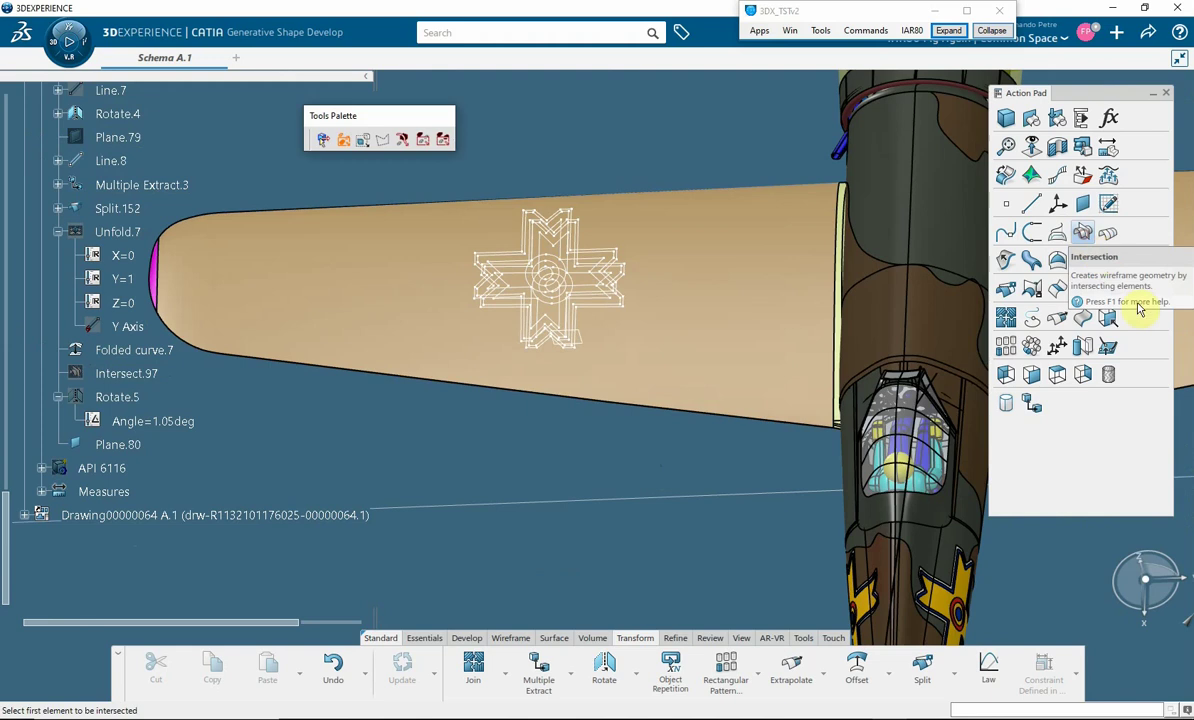
{"action": "left_click", "coordinate": [1188, 365]}
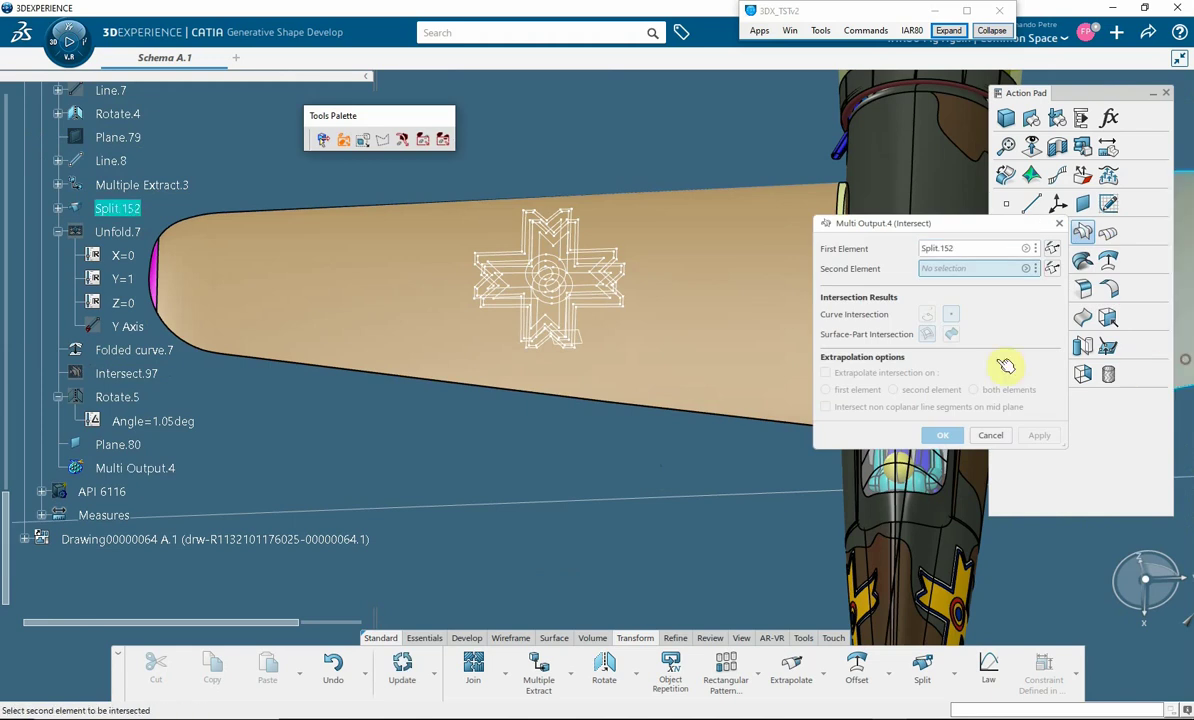
{"action": "left_click", "coordinate": [590, 347]}
{"action": "key", "text": "Return"}
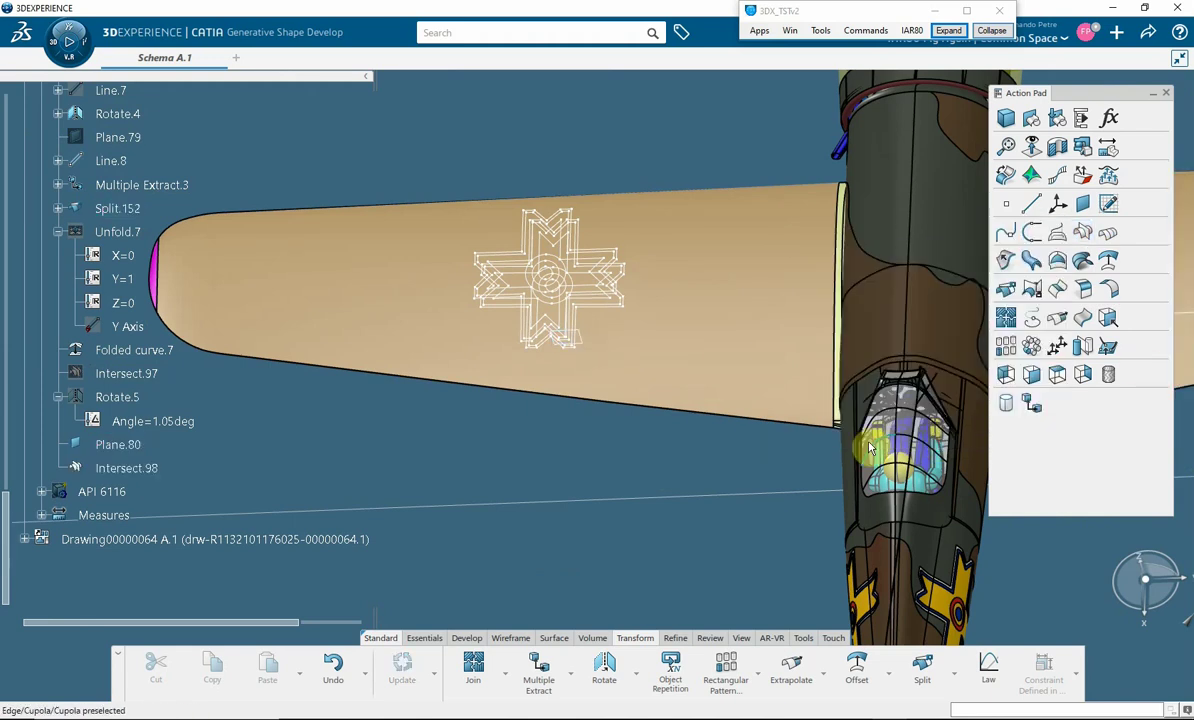
Compare Rotate.5 with the overlapping emblem outline above the wing and hide Curve.20.
{"action": "middle_click_drag", "start_coordinate": [834, 435], "coordinate": [376, 448]}
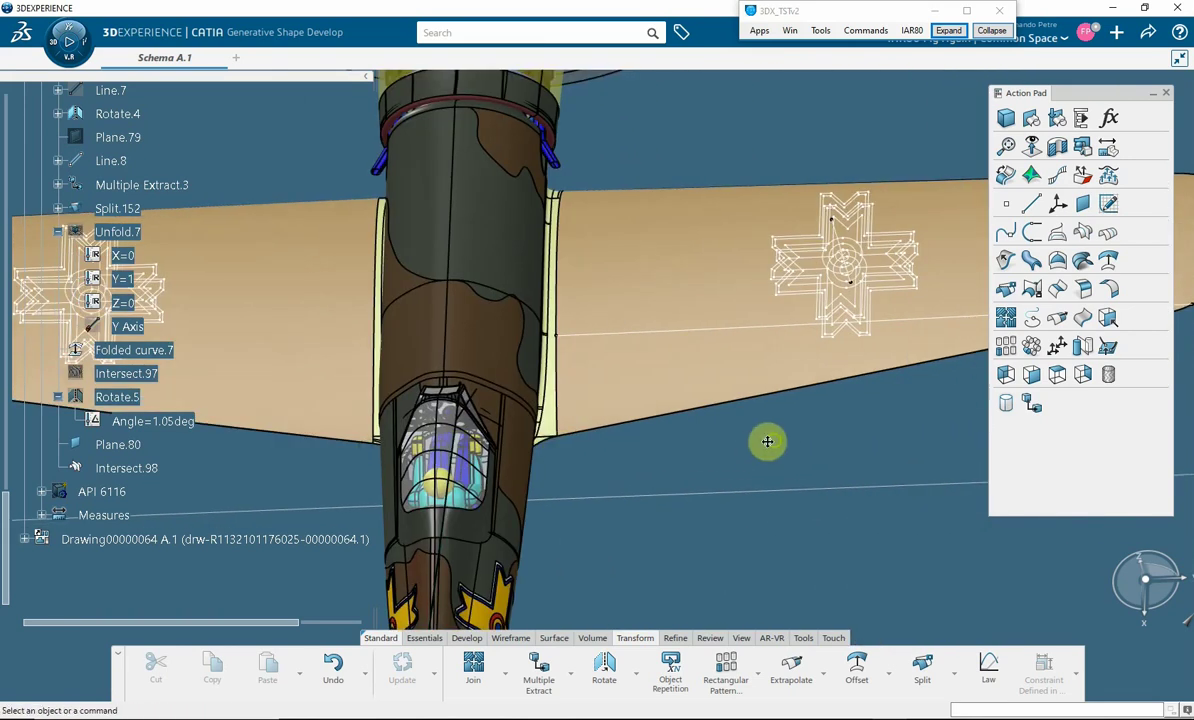
{"action": "middle_click_drag", "start_coordinate": [767, 441], "coordinate": [538, 496]}
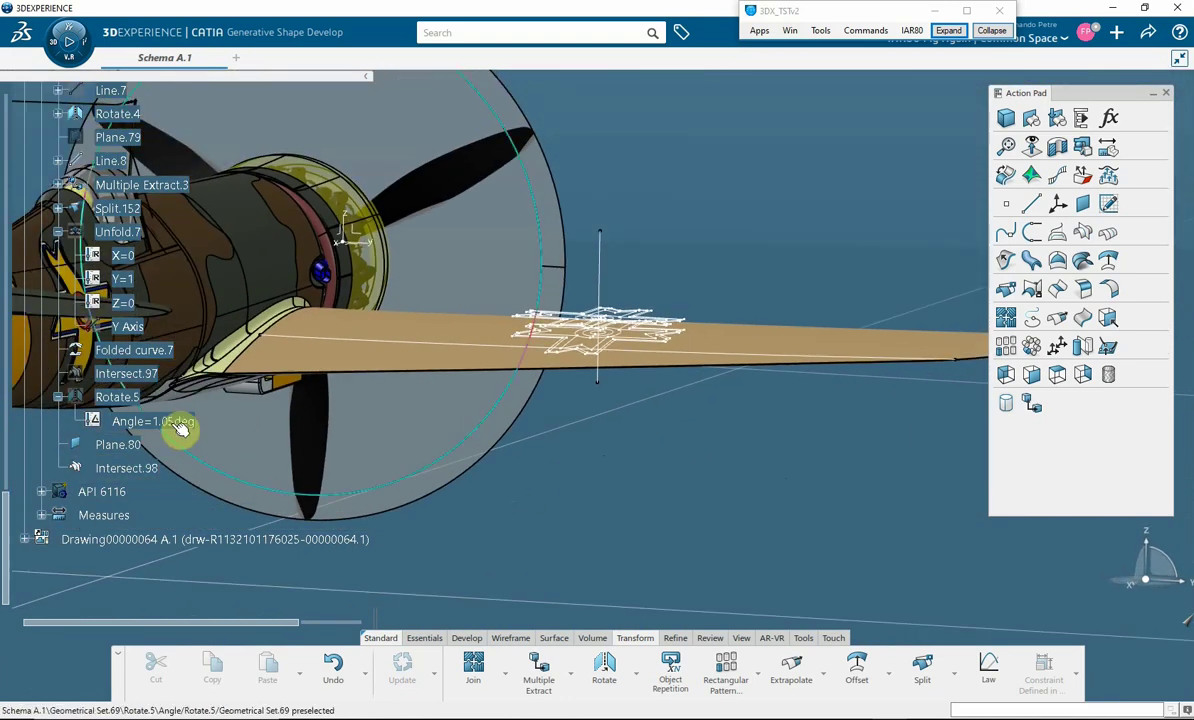
{"action": "left_click", "coordinate": [136, 399]}
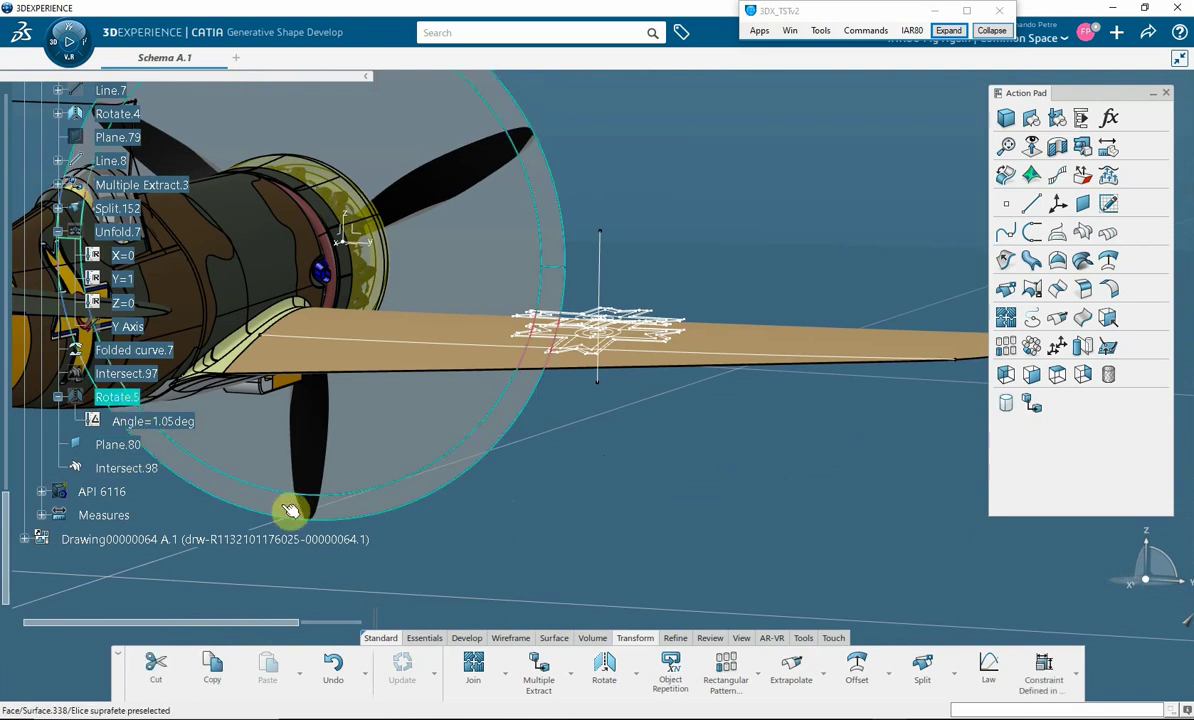
{"action": "middle_click_drag", "start_coordinate": [501, 453], "coordinate": [501, 453]}
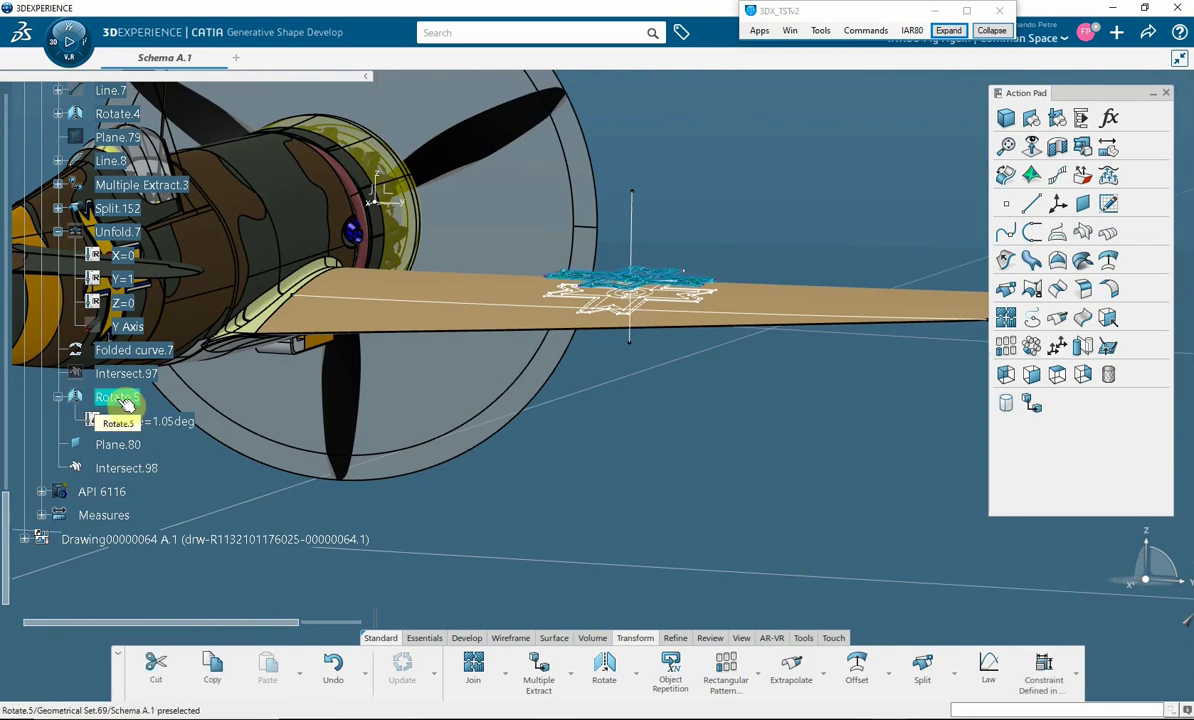
{"action": "middle_click_drag", "start_coordinate": [602, 416], "coordinate": [701, 317]}
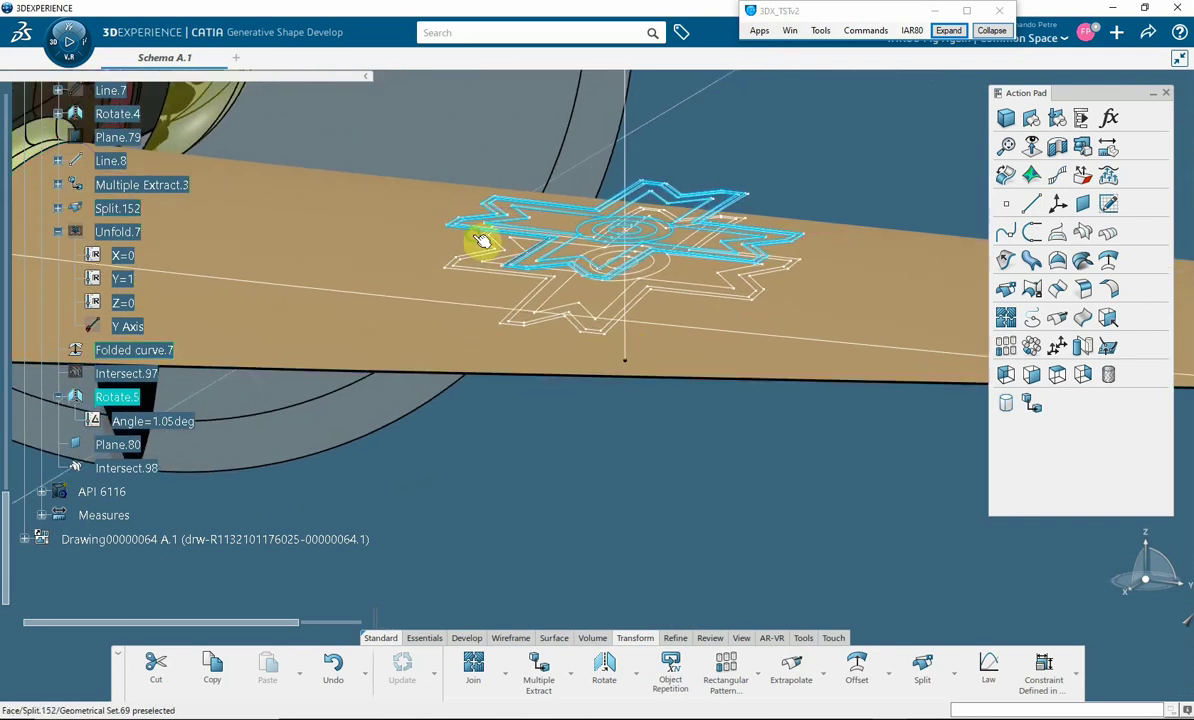
{"action": "middle_click_drag", "start_coordinate": [483, 242], "coordinate": [446, 250]}
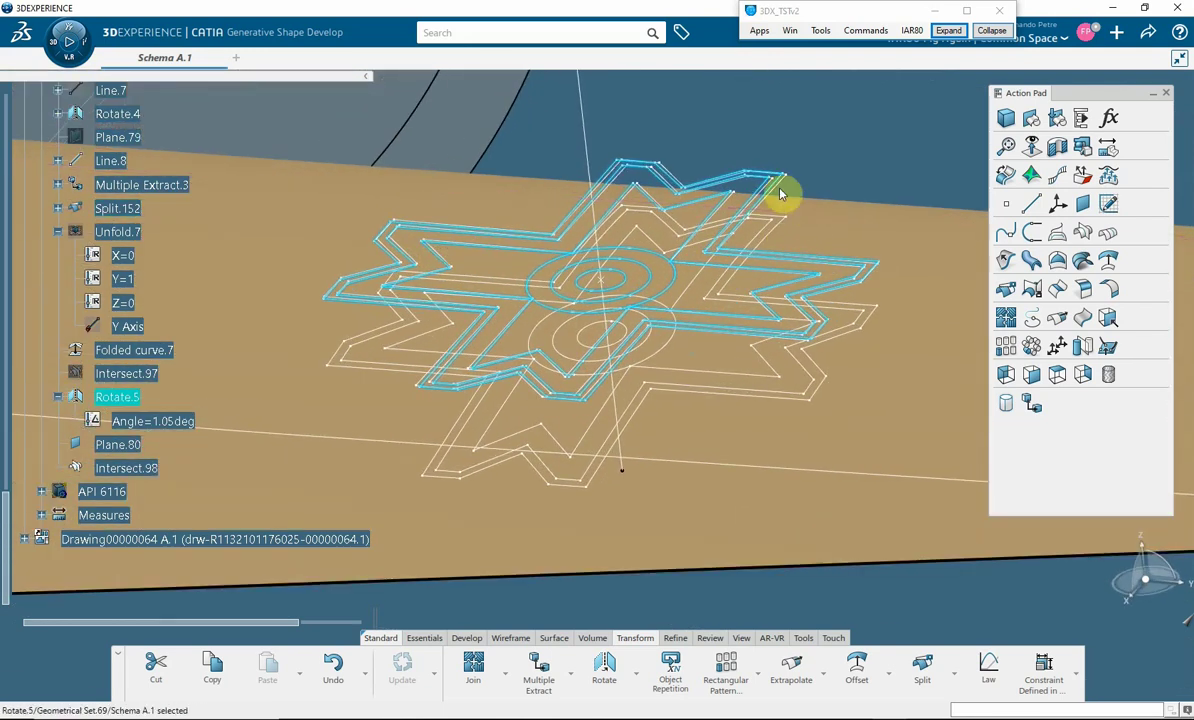
{"action": "left_click", "coordinate": [792, 187]}
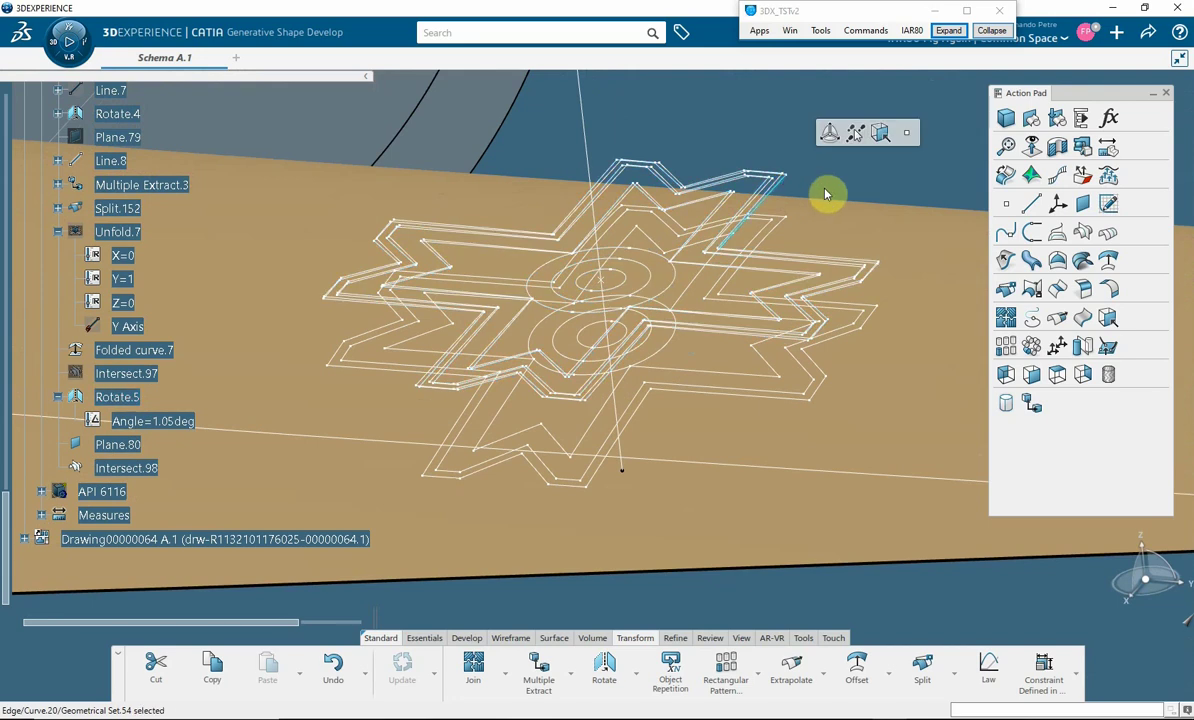
{"action": "left_click", "coordinate": [825, 189]}
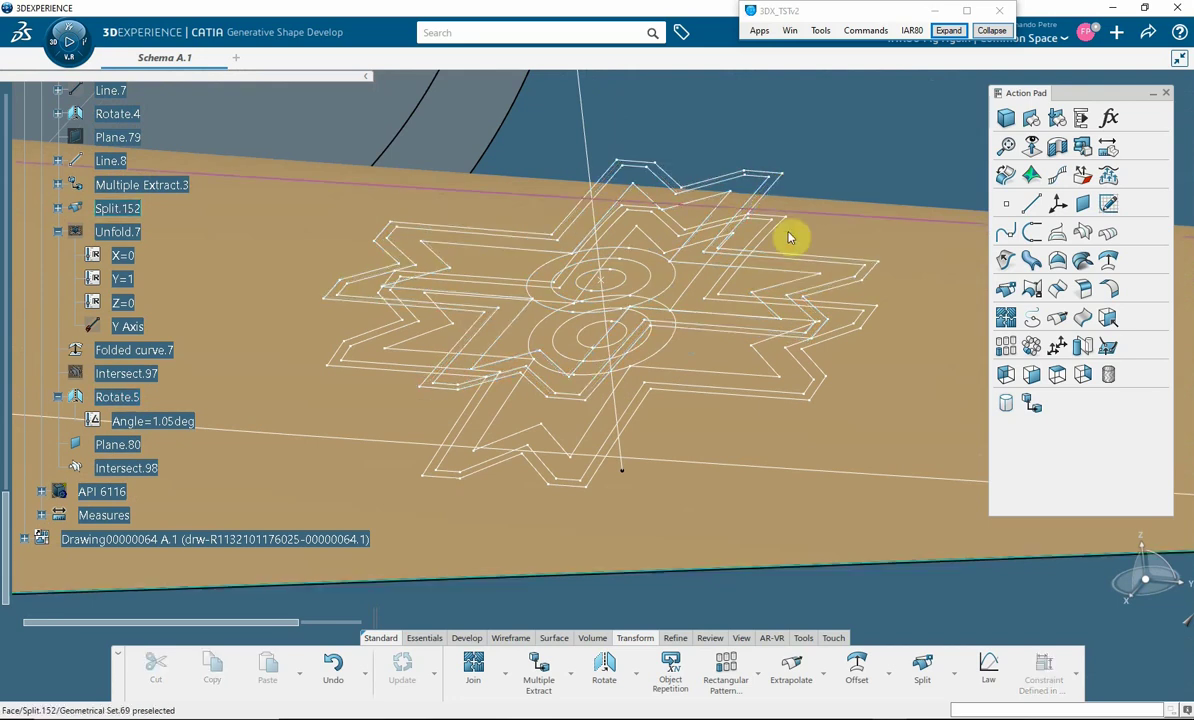
Translate Rotate.5 by -30 mm along the X axis, keeping all the sub-elements.
{"action": "left_click", "coordinate": [122, 398]}
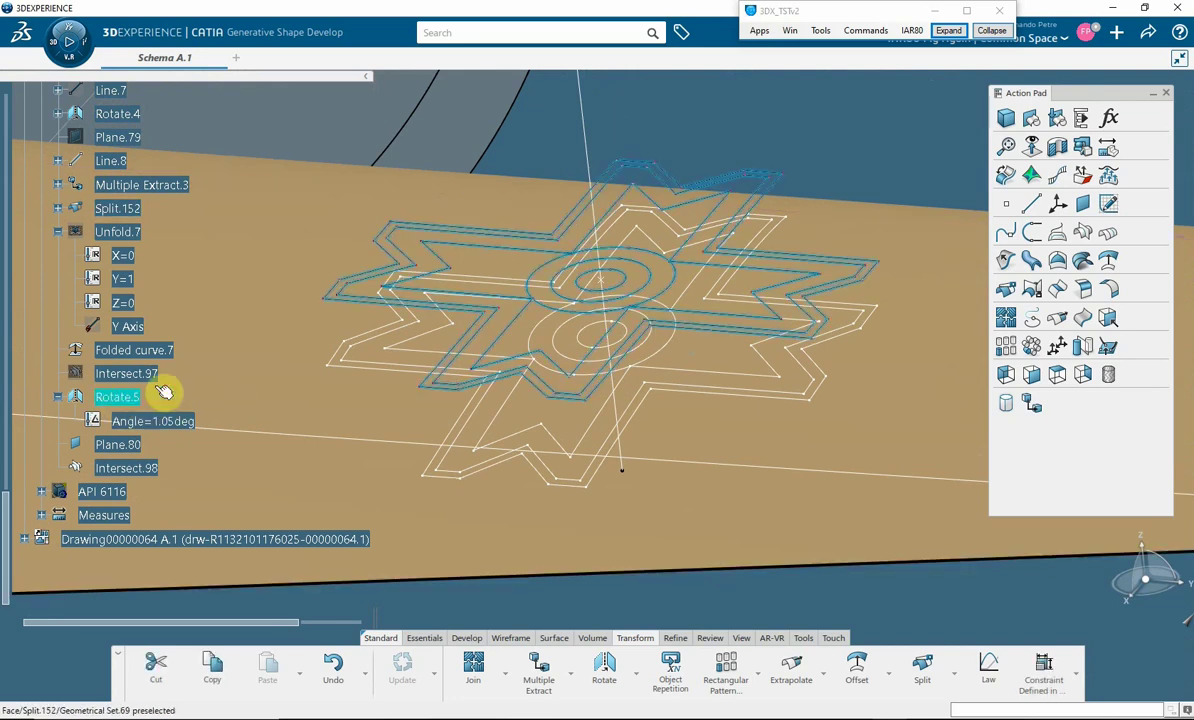
{"action": "middle_click_drag", "start_coordinate": [449, 246], "coordinate": [514, 306]}
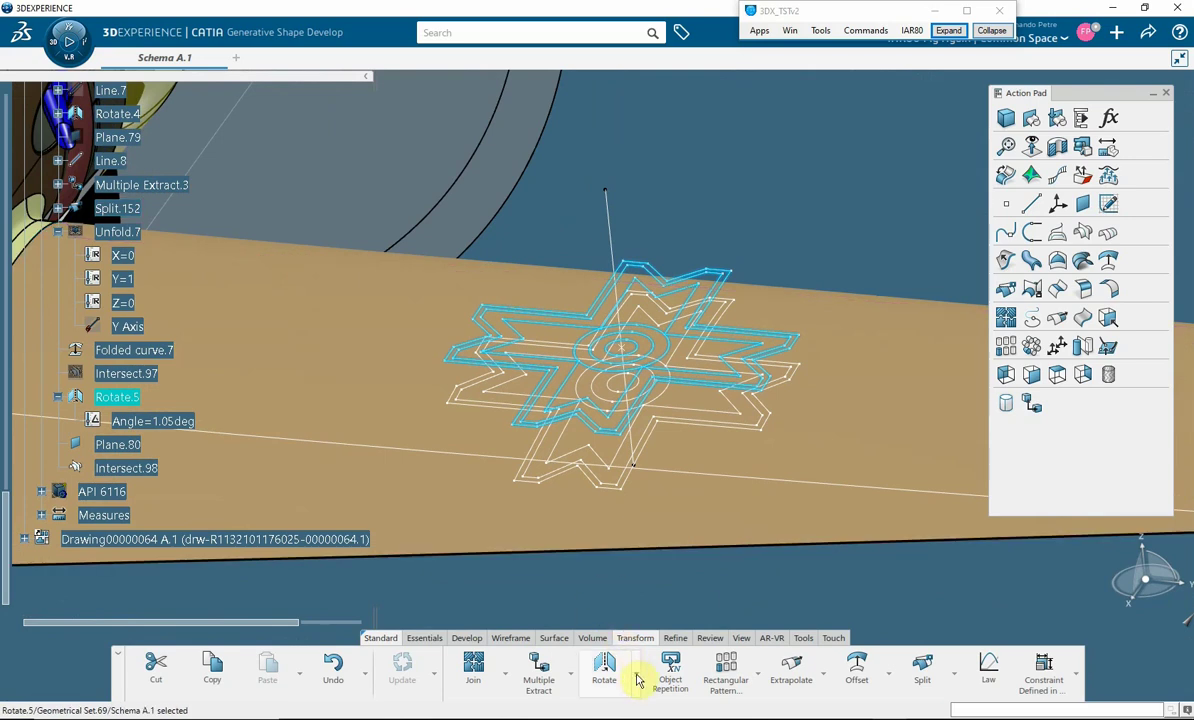
{"action": "left_click", "coordinate": [638, 680]}
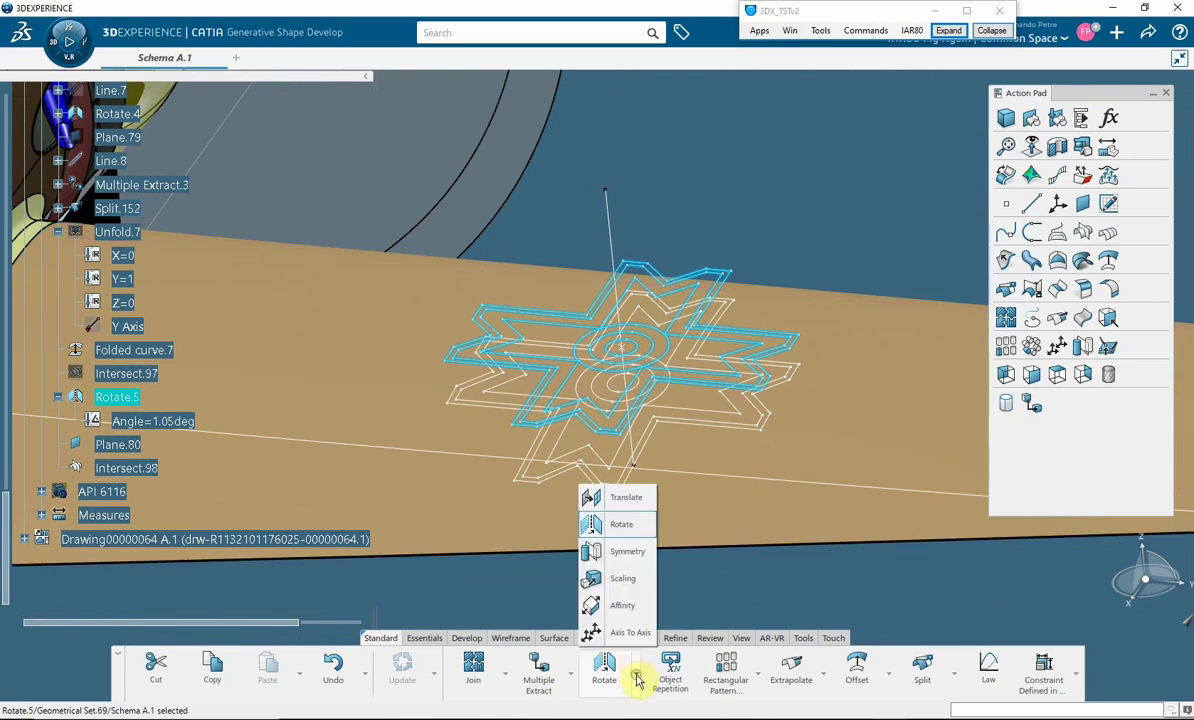
{"action": "left_click", "coordinate": [624, 502]}
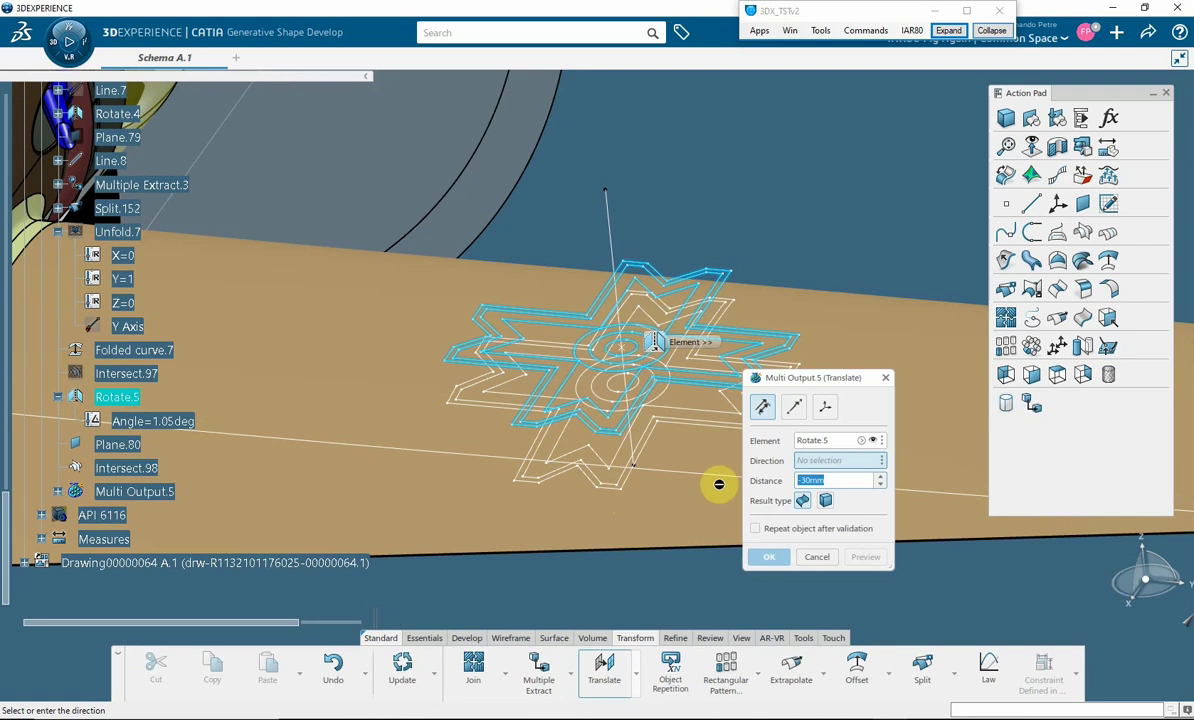
{"action": "right_click", "coordinate": [808, 467]}
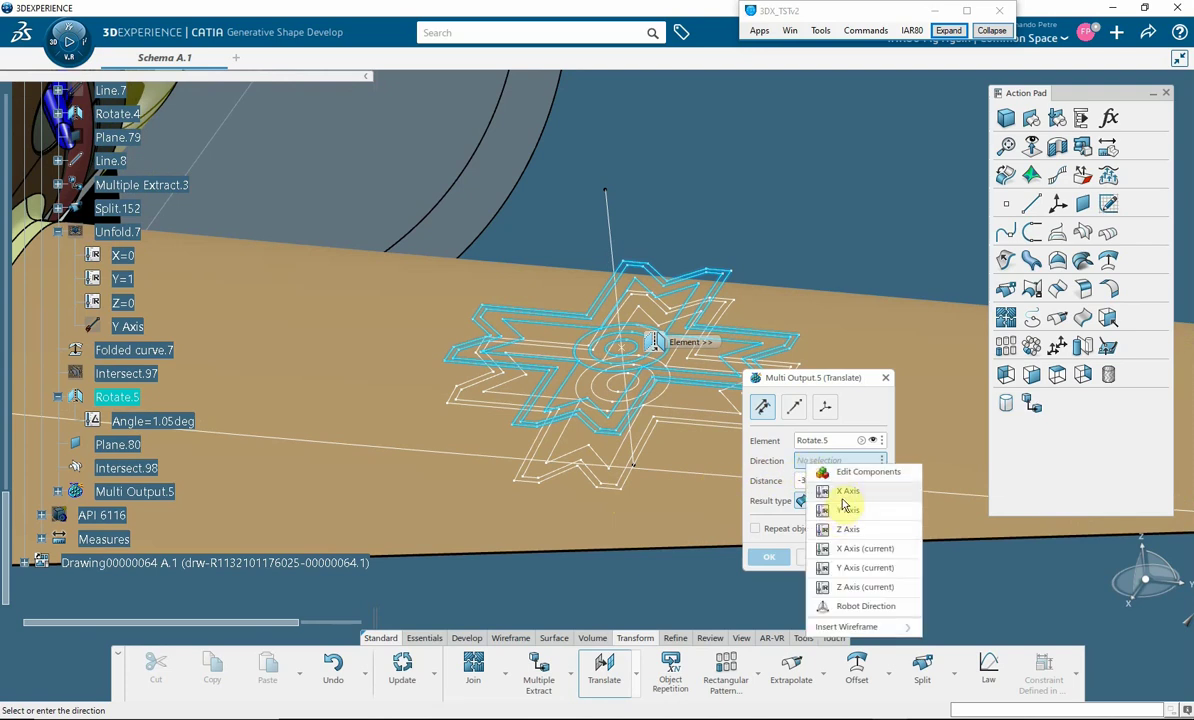
{"action": "left_click", "coordinate": [843, 492]}
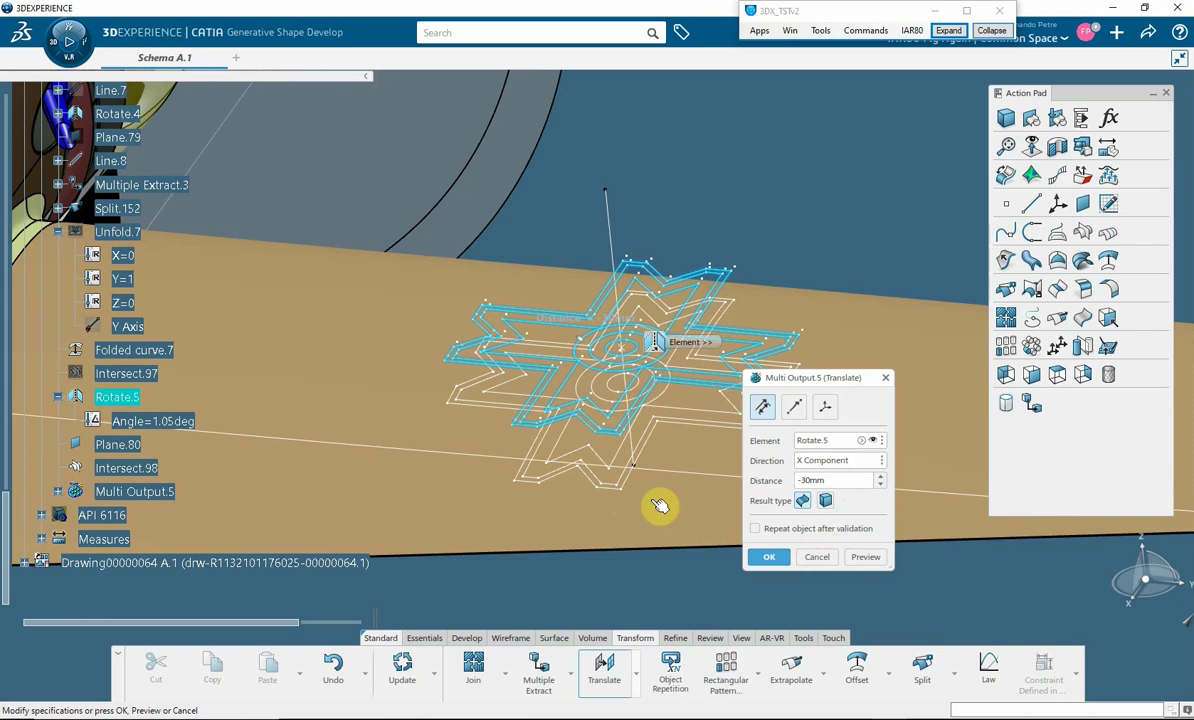
{"action": "left_click", "coordinate": [851, 561]}
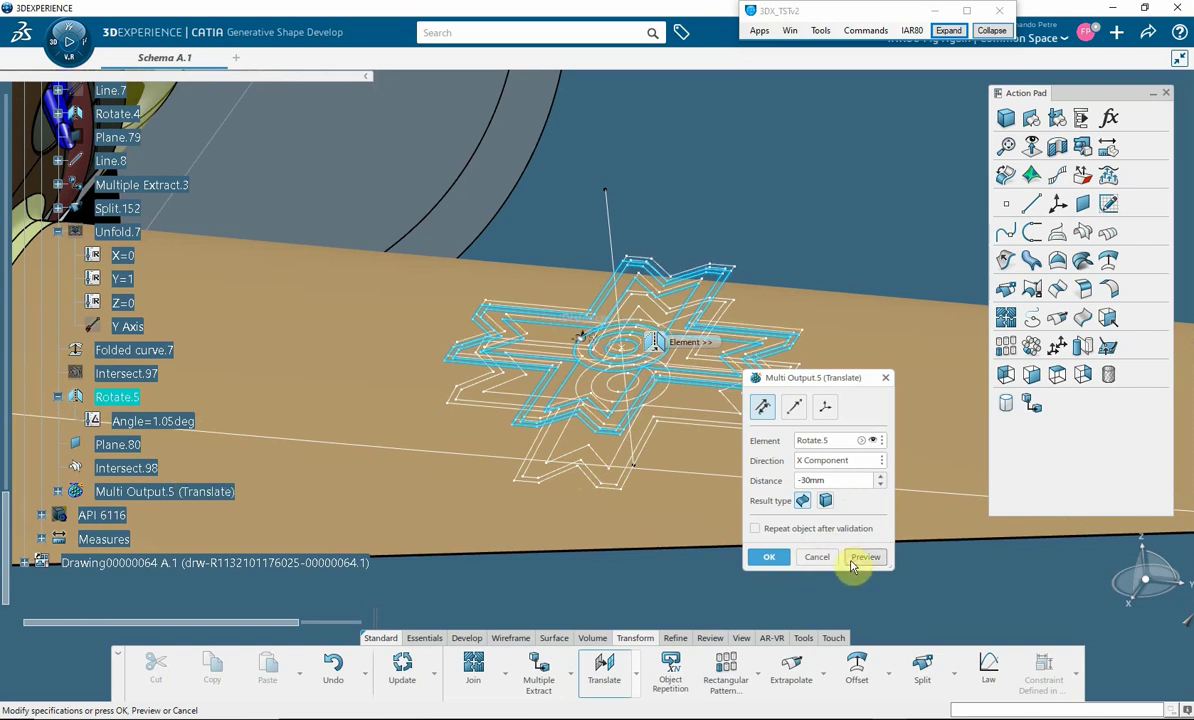
{"action": "left_click", "coordinate": [768, 560]}
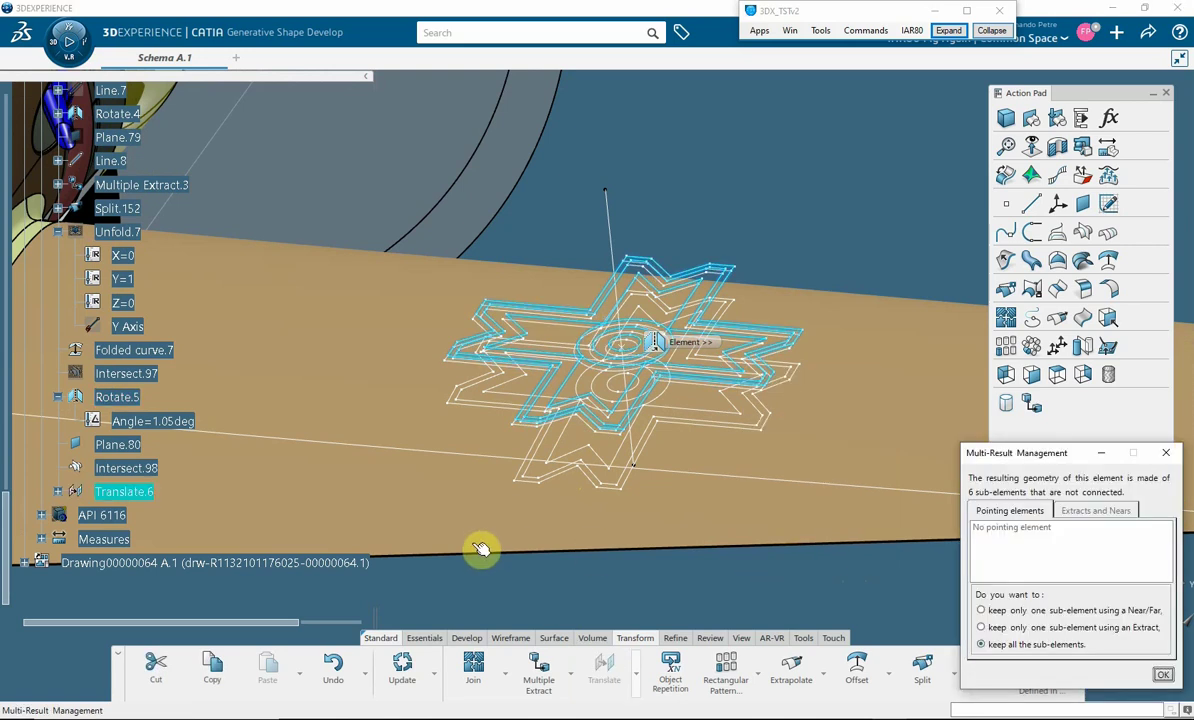
{"action": "left_click", "coordinate": [1164, 683]}
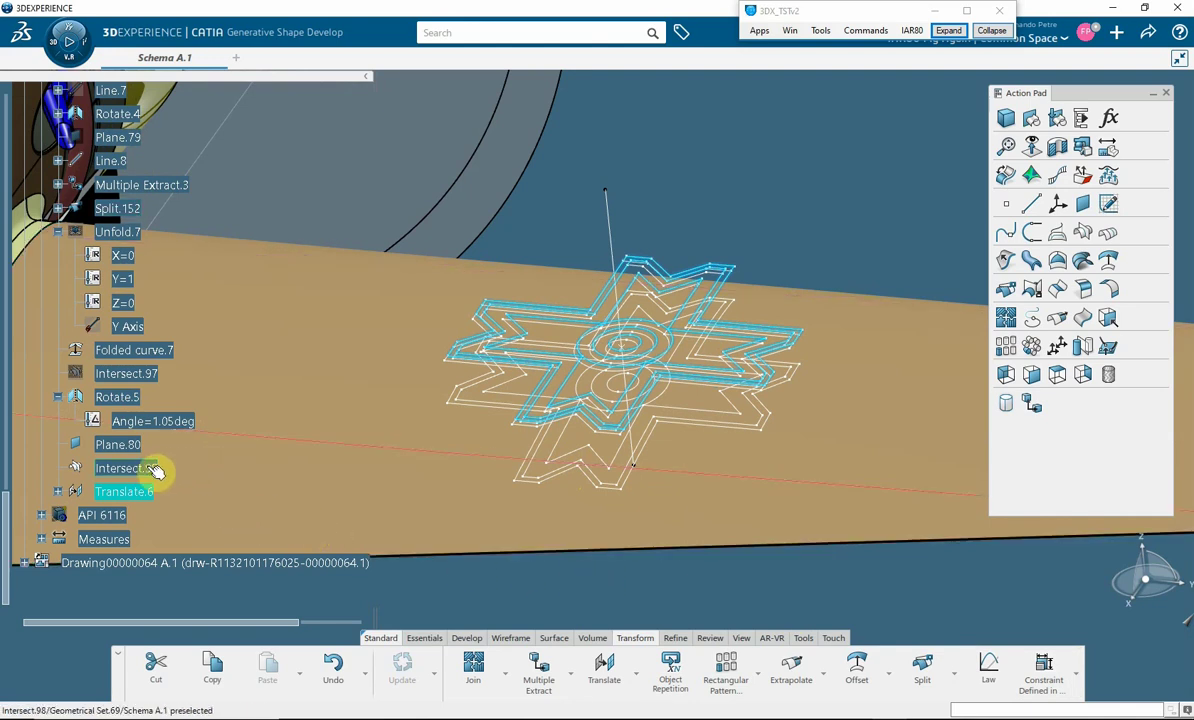
Replace Rotate.5 with Translate.6 as the element folded in Folded curve.7, keeping all the sub-elements.
{"action": "double_click", "coordinate": [140, 351]}
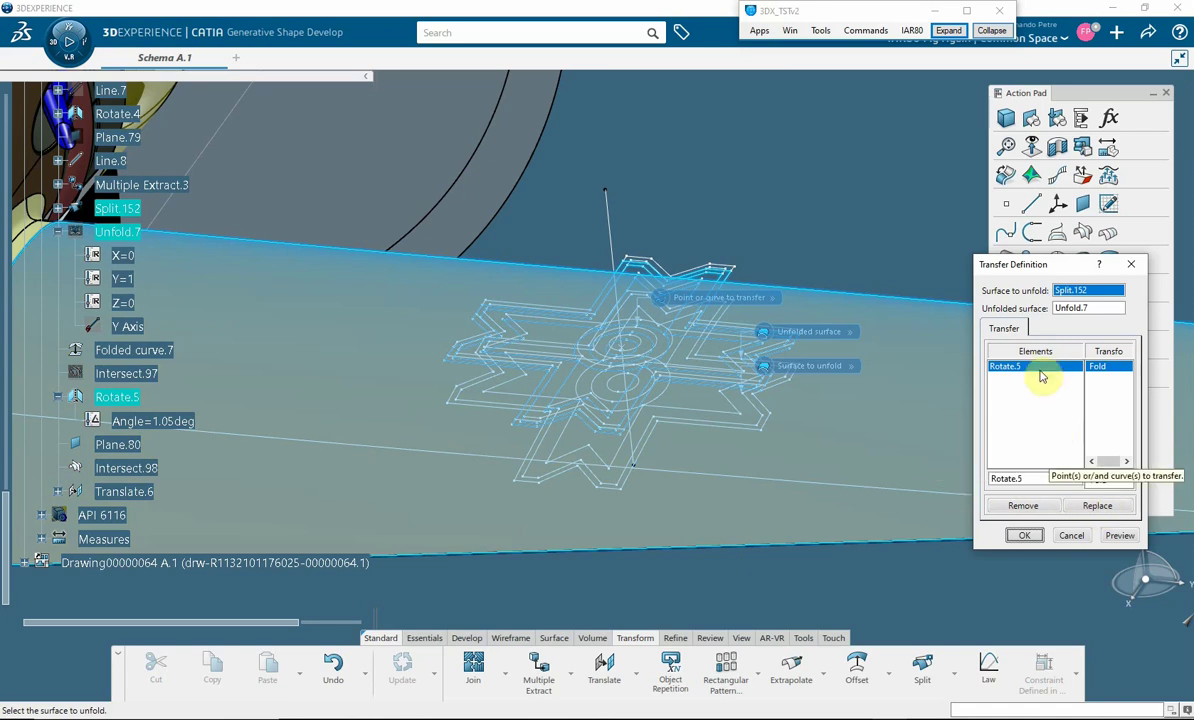
{"action": "left_click", "coordinate": [1096, 505]}
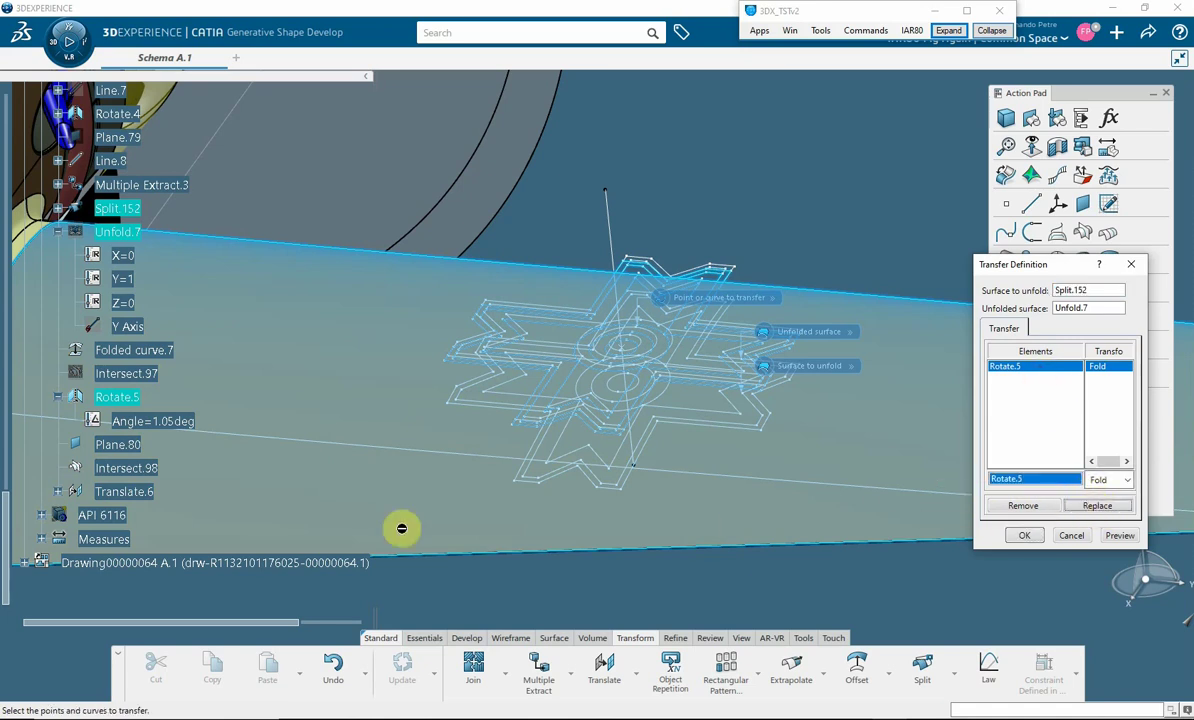
{"action": "left_click", "coordinate": [134, 494]}
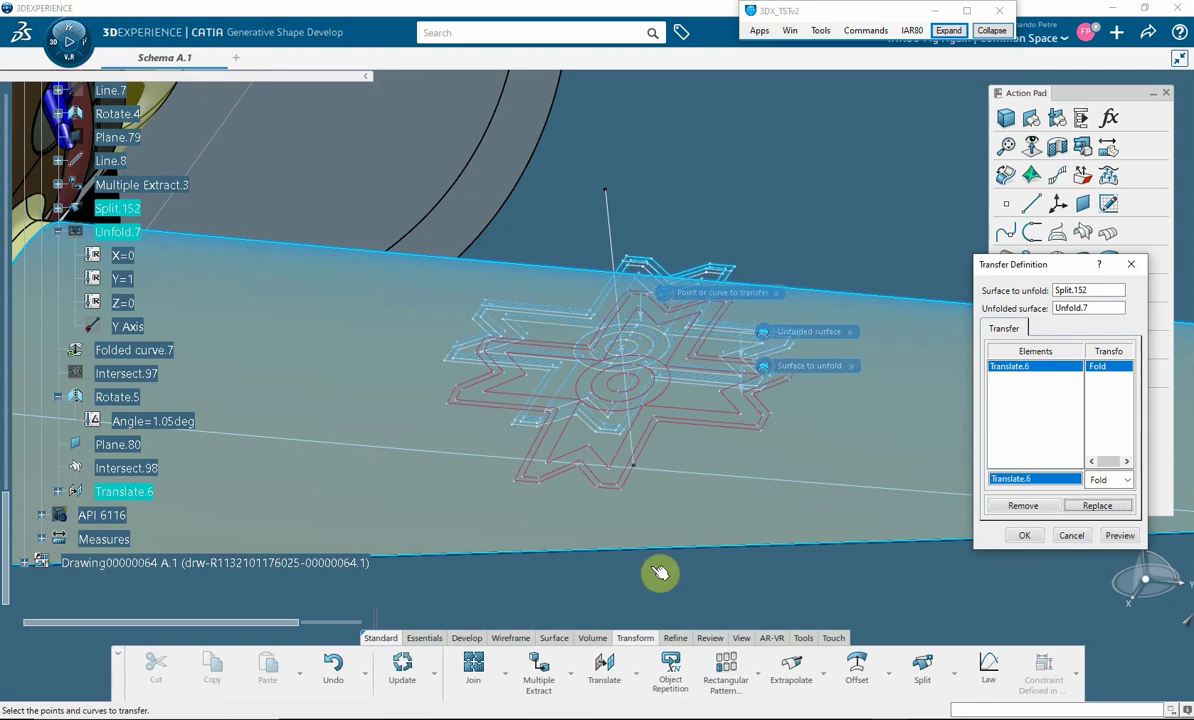
{"action": "left_click", "coordinate": [1025, 536]}
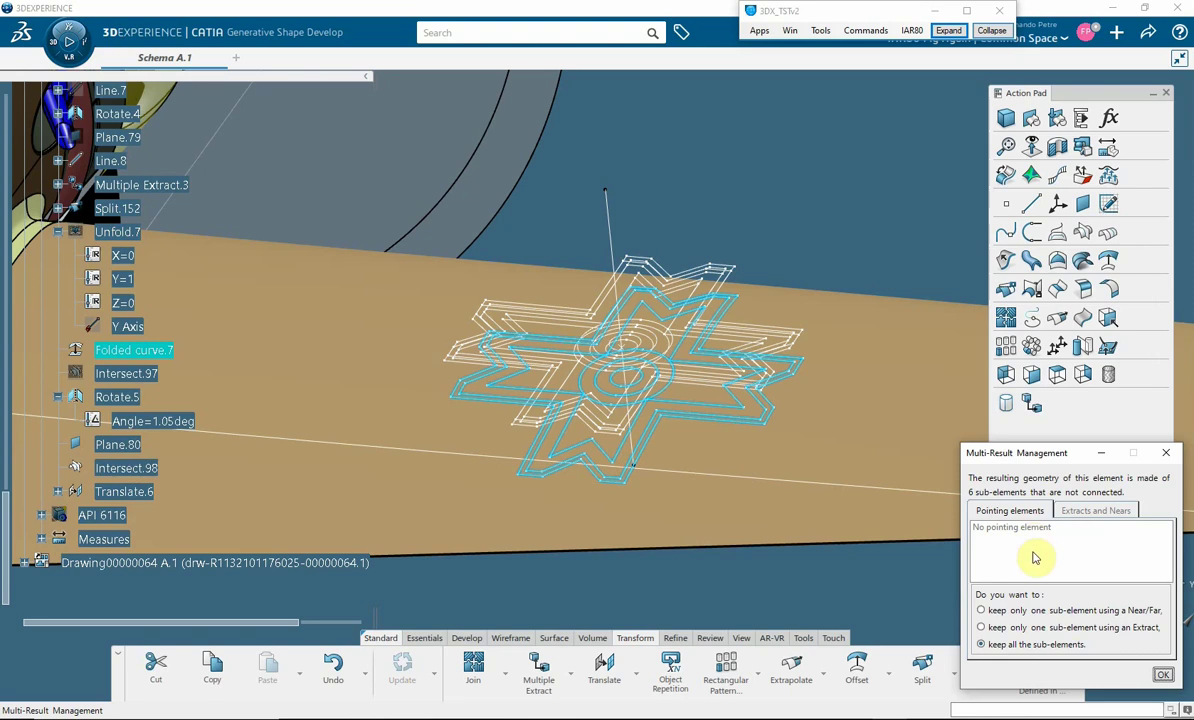
{"action": "left_click", "coordinate": [1163, 678]}
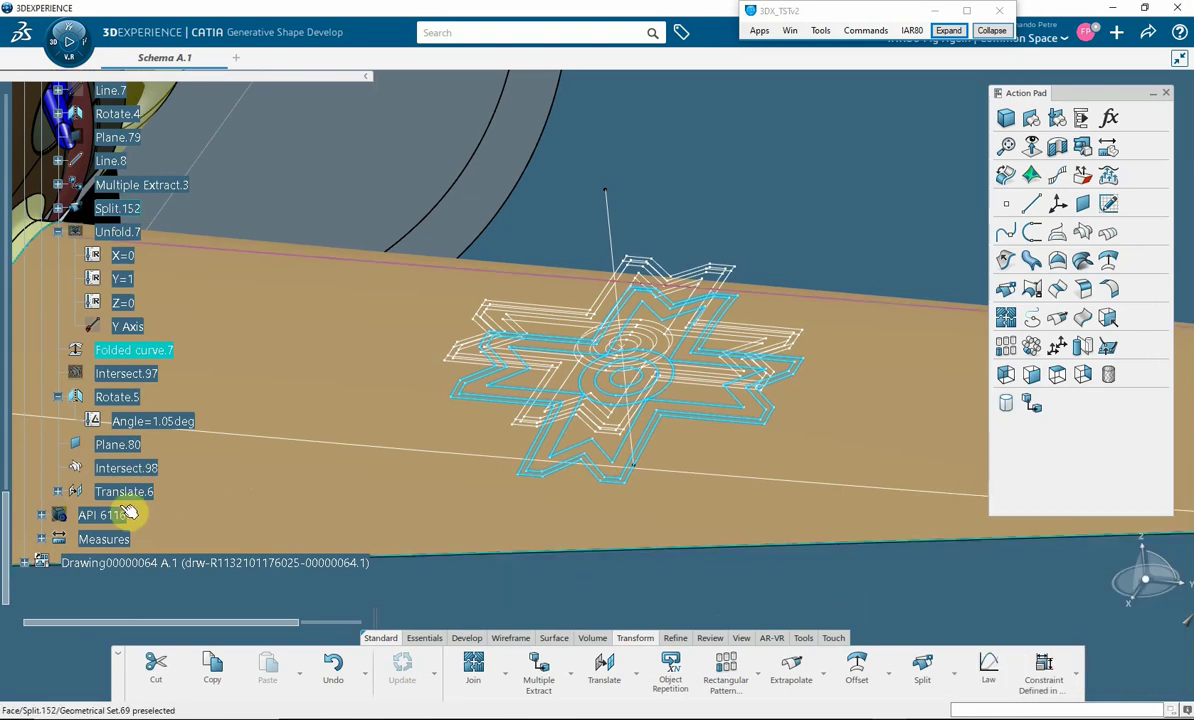
Apply a length of 130 mm to Translate.6, and reverse its direction by applying -130 mm.
{"action": "left_click", "coordinate": [56, 491]}
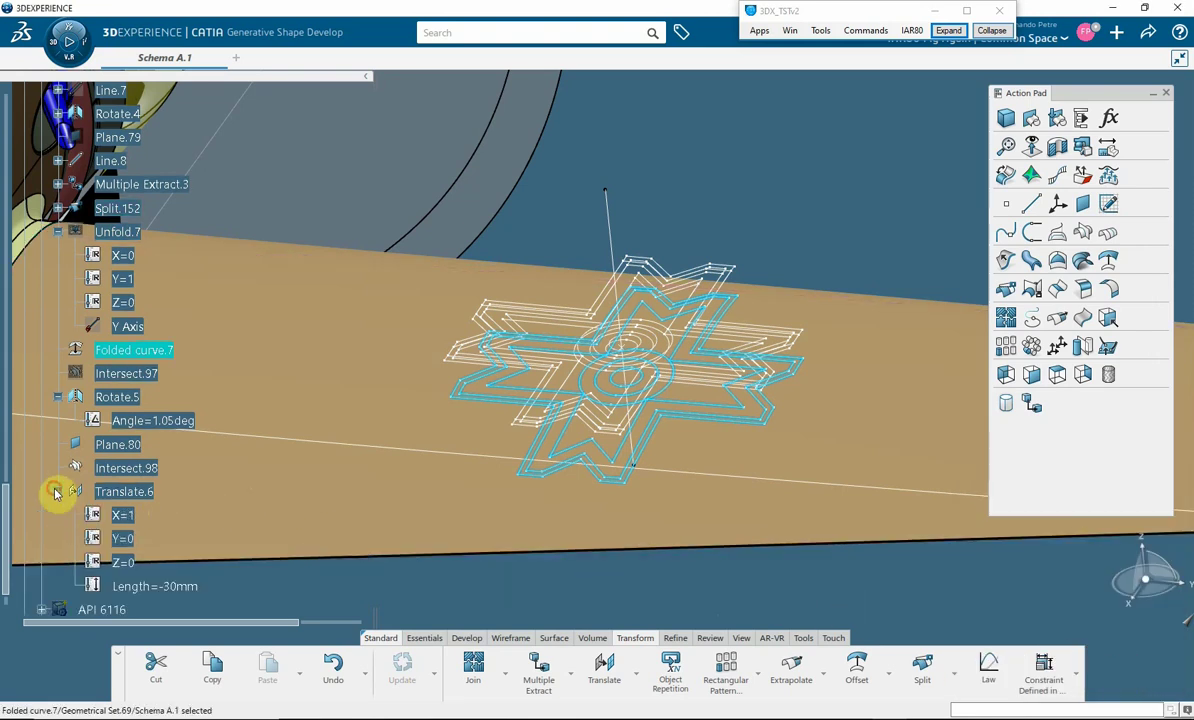
{"action": "double_click", "coordinate": [158, 590]}
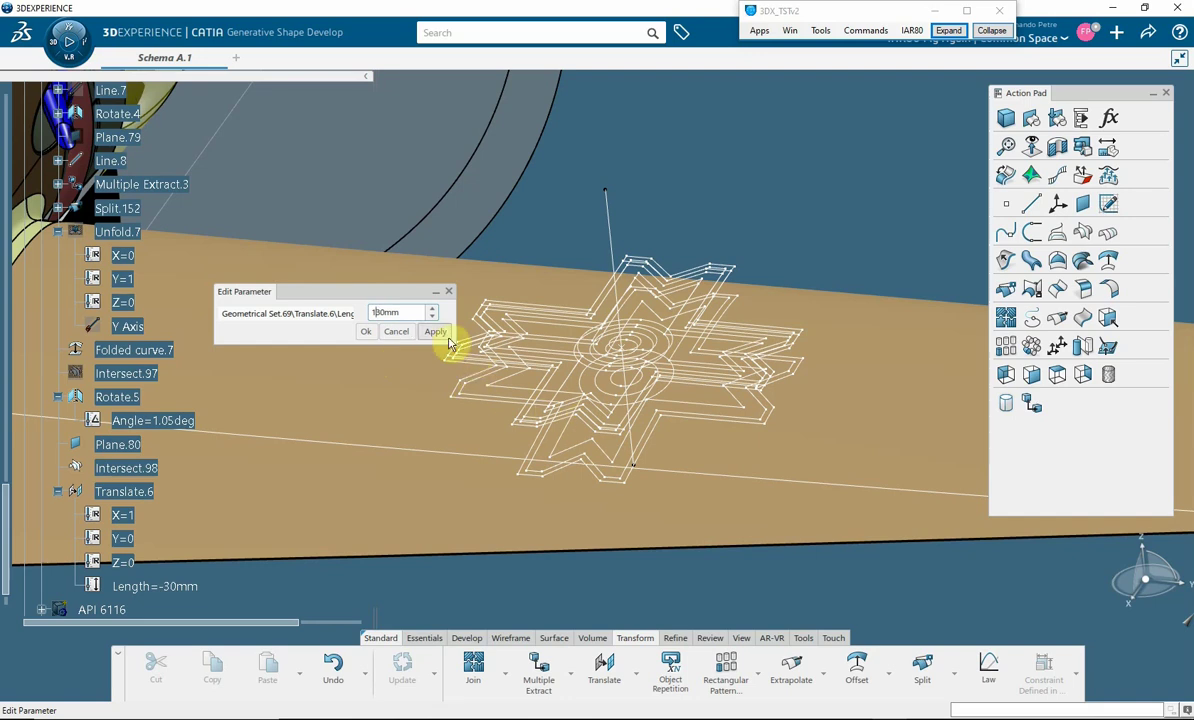
{"action": "left_click", "coordinate": [436, 332]}
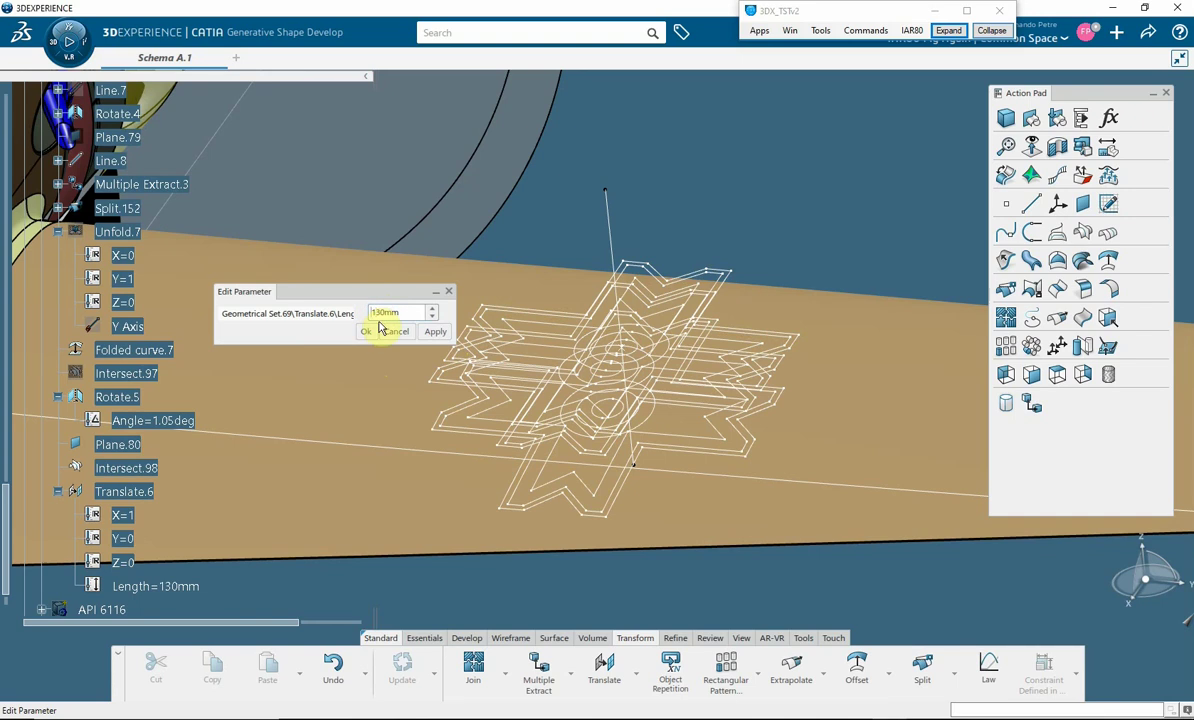
{"action": "type", "text": "-"}
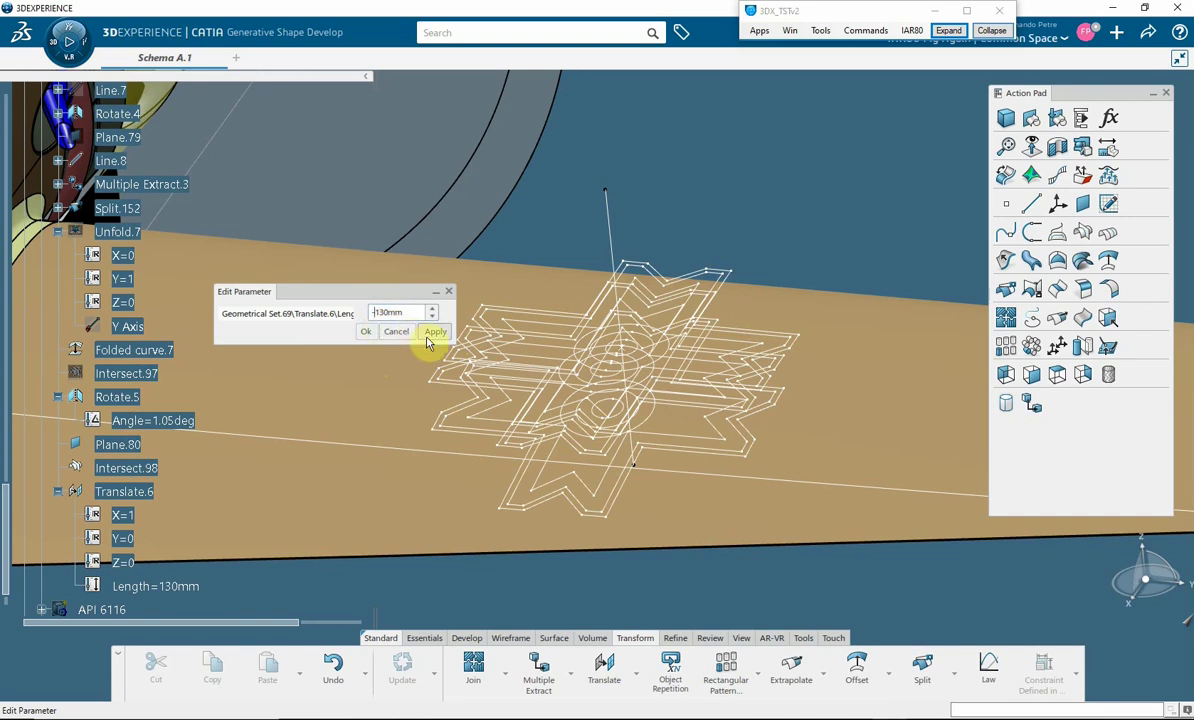
{"action": "left_click", "coordinate": [428, 336]}
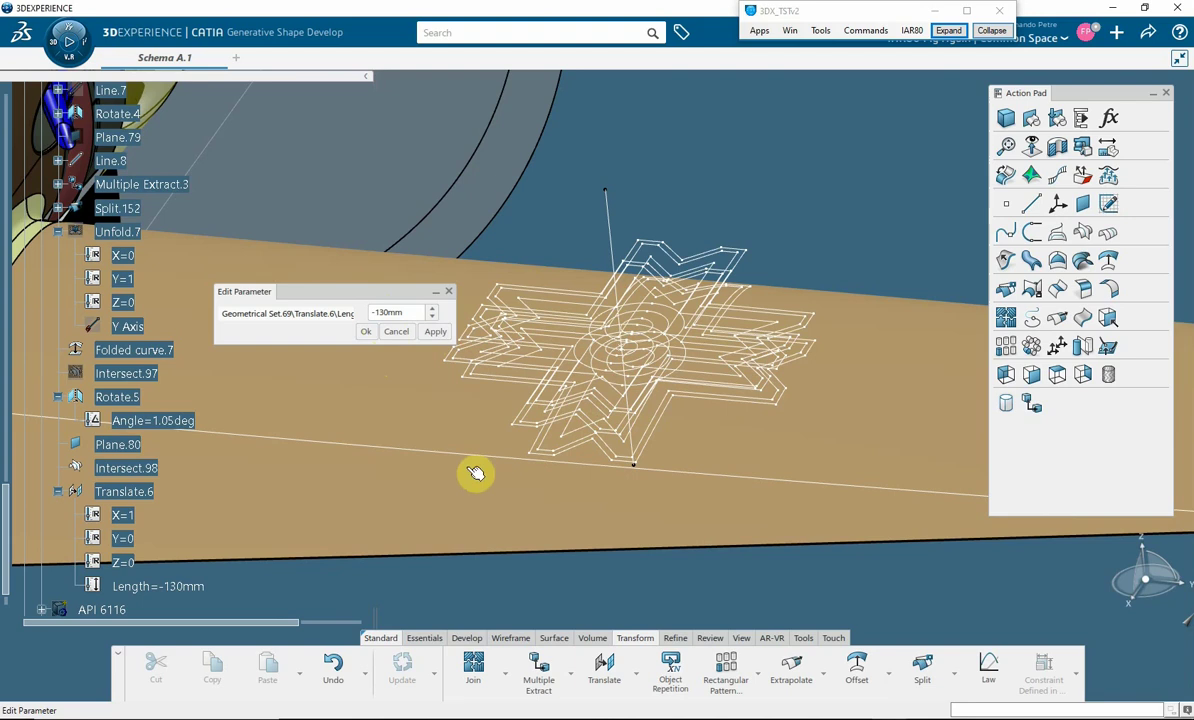
{"action": "middle_click_drag", "start_coordinate": [514, 501], "coordinate": [506, 508]}
{"action": "middle_click_drag", "start_coordinate": [517, 472], "coordinate": [540, 418]}
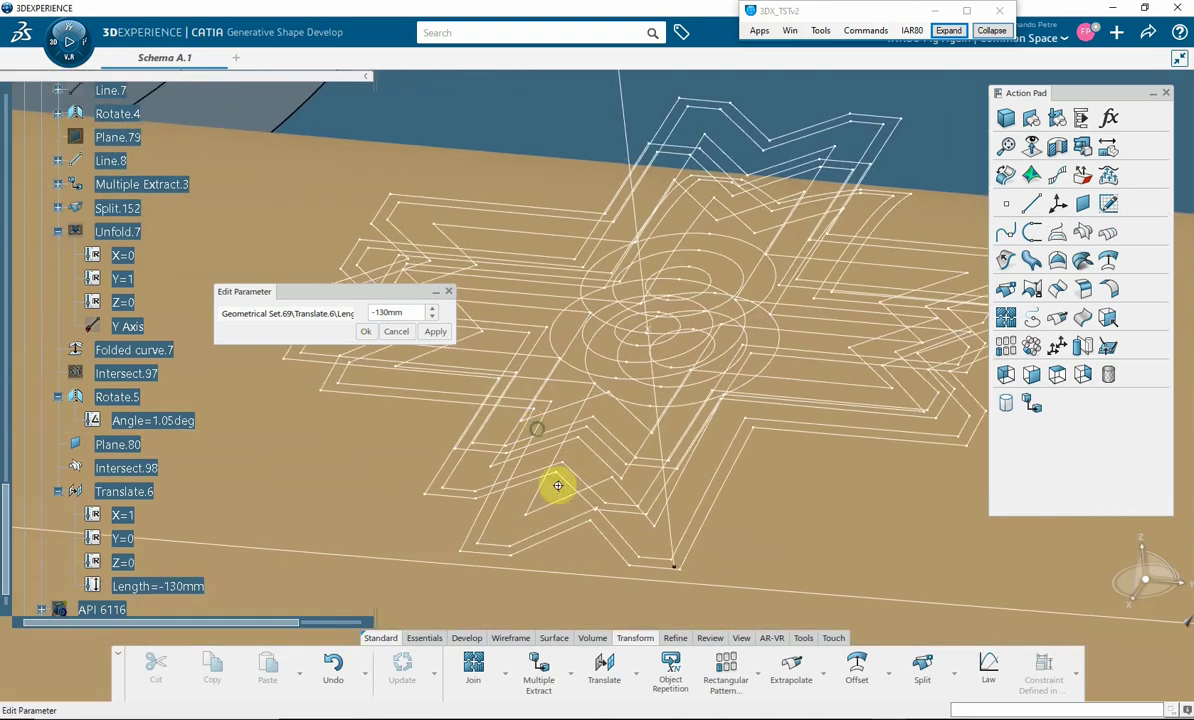
Reduce the Translate.6 offset by applying lengths of -120 mm and -110 mm.
{"action": "left_click", "coordinate": [435, 330]}
{"action": "left_click", "coordinate": [393, 313]}
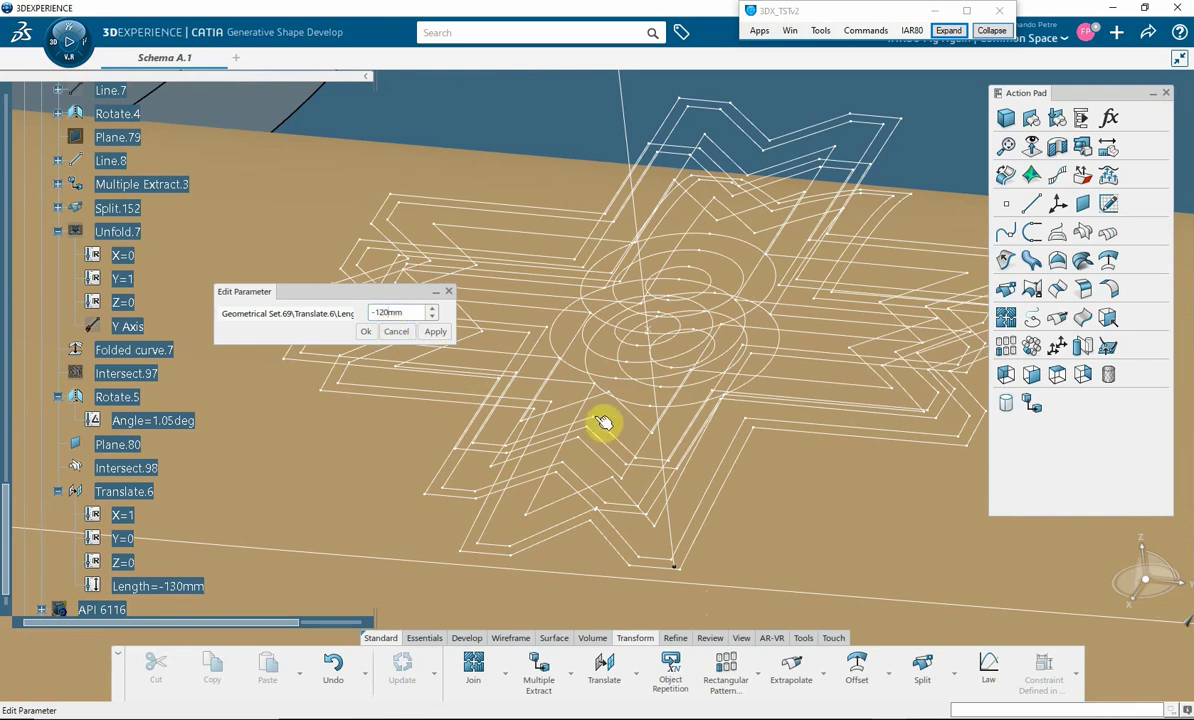
{"action": "left_click", "coordinate": [435, 334]}
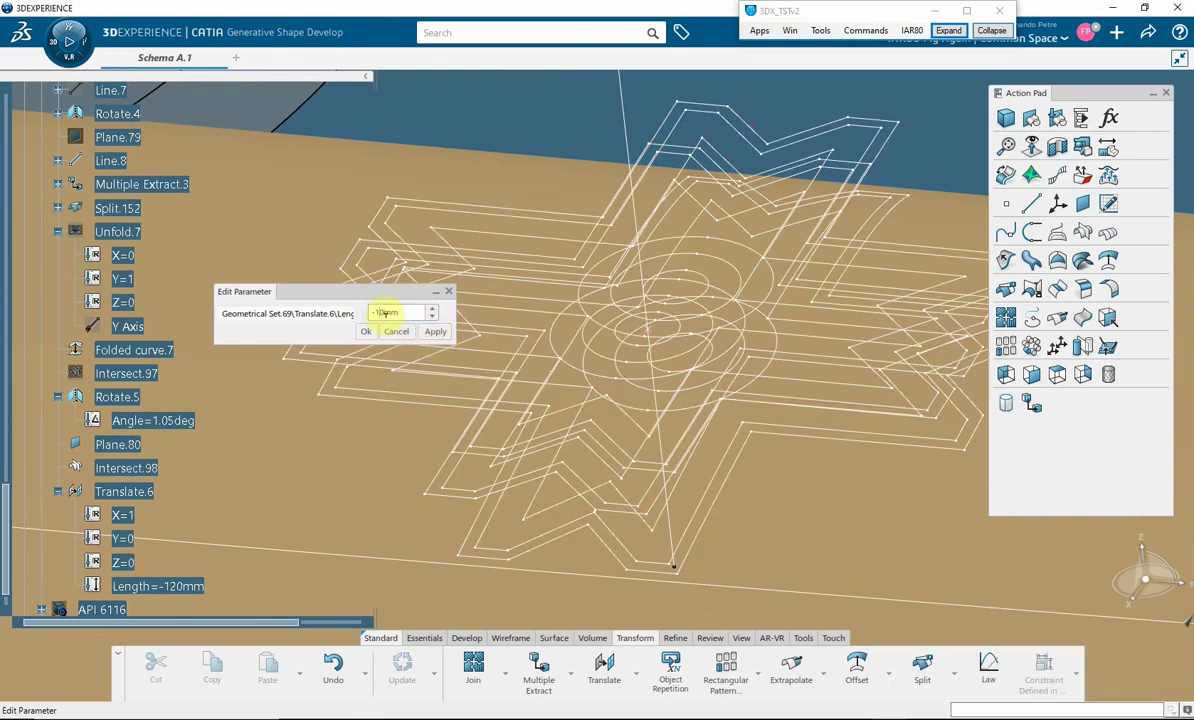
{"action": "type", "text": "1"}
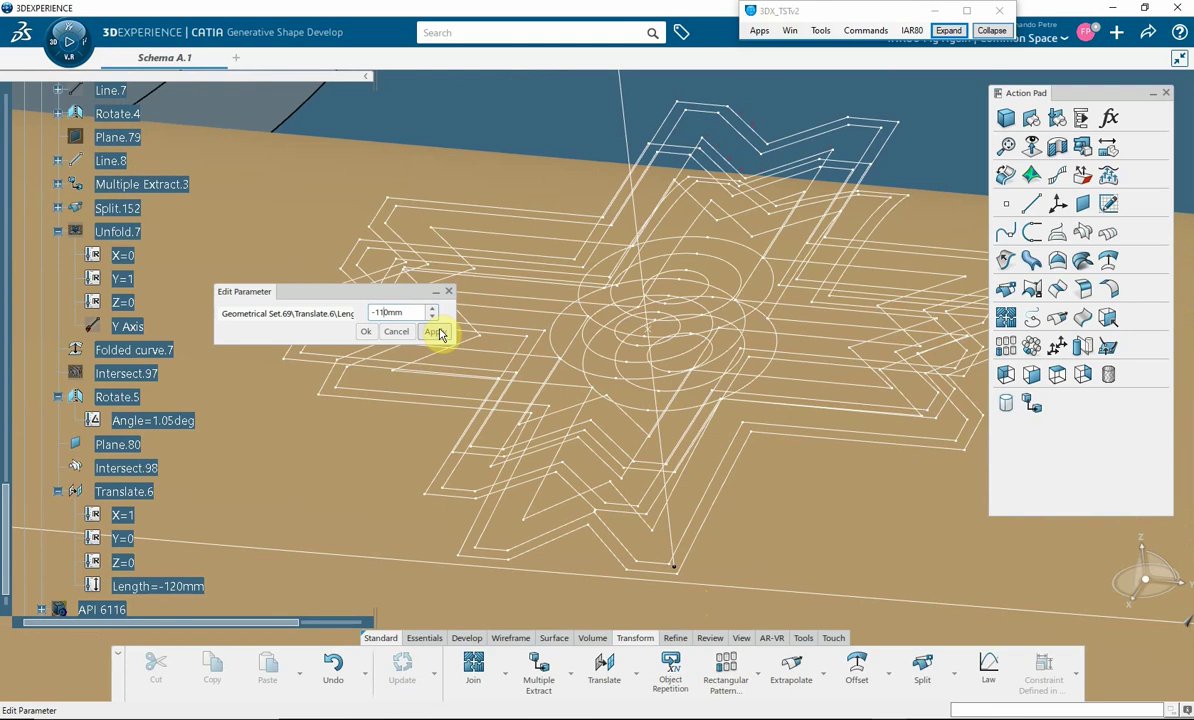
{"action": "left_click", "coordinate": [437, 332]}
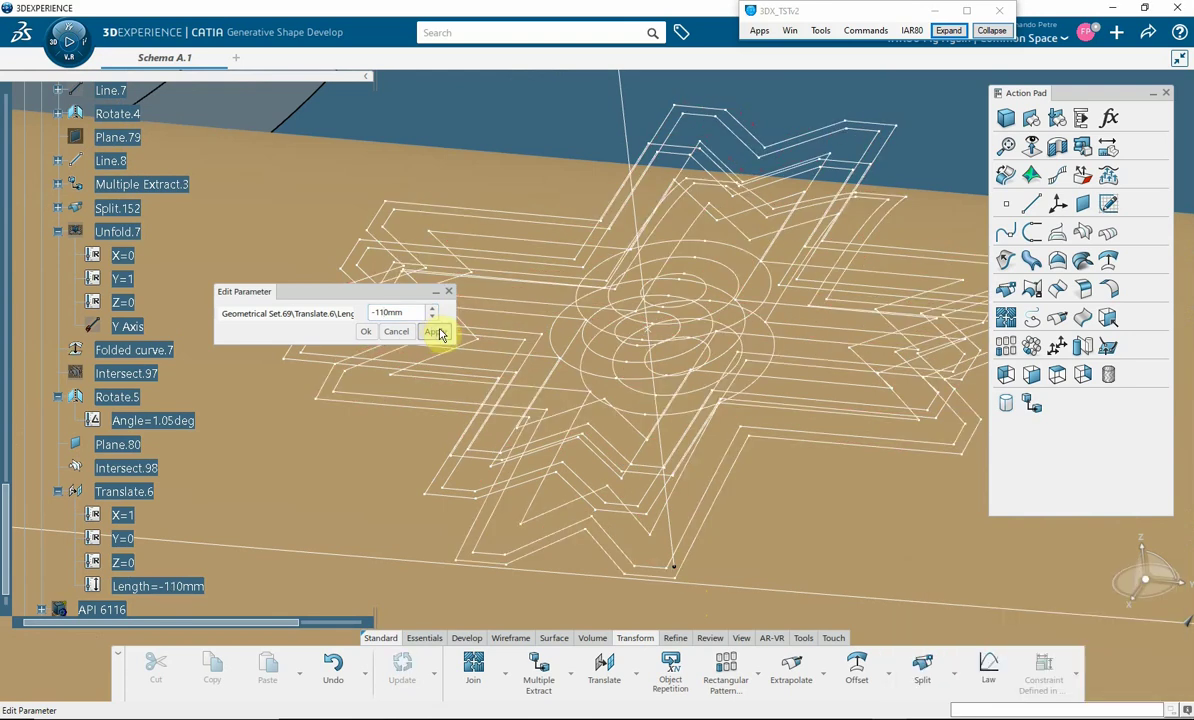
Try Translate.6 lengths of -113, -115 and -118 mm, applying each, and return the length to -110 mm.
{"action": "left_click", "coordinate": [433, 317]}
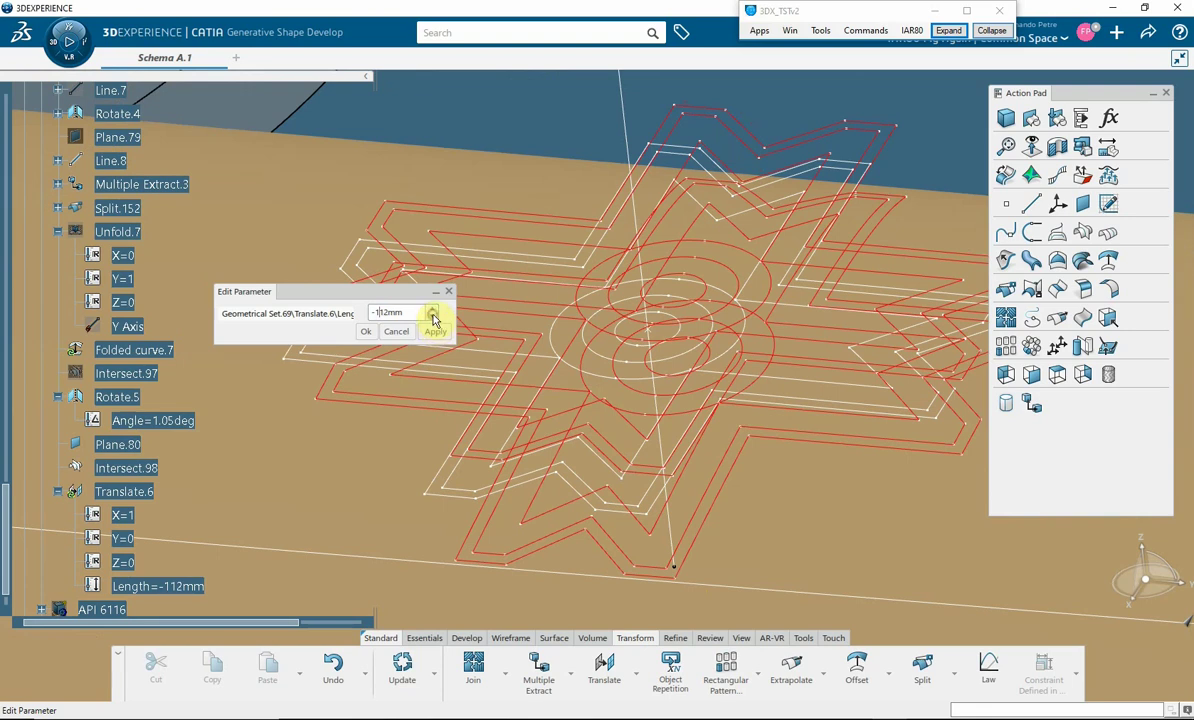
{"action": "left_click", "coordinate": [433, 317]}
{"action": "left_click", "coordinate": [434, 333]}
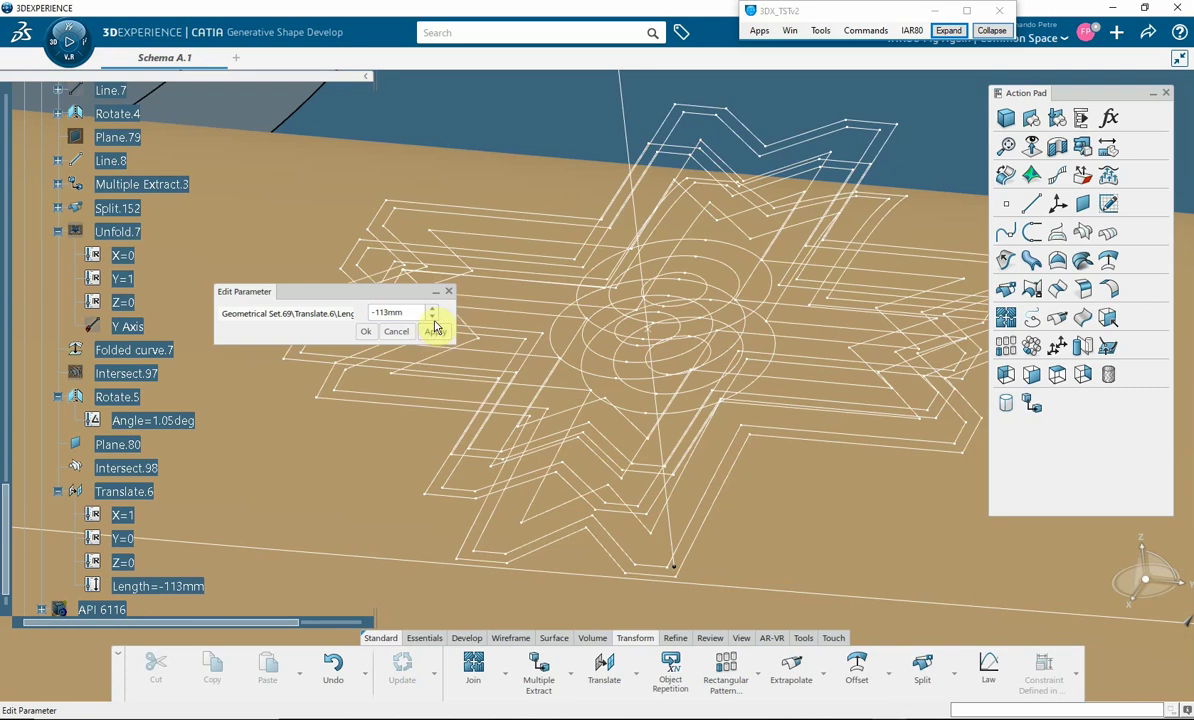
{"action": "left_click", "coordinate": [433, 320]}
{"action": "left_click", "coordinate": [433, 320]}
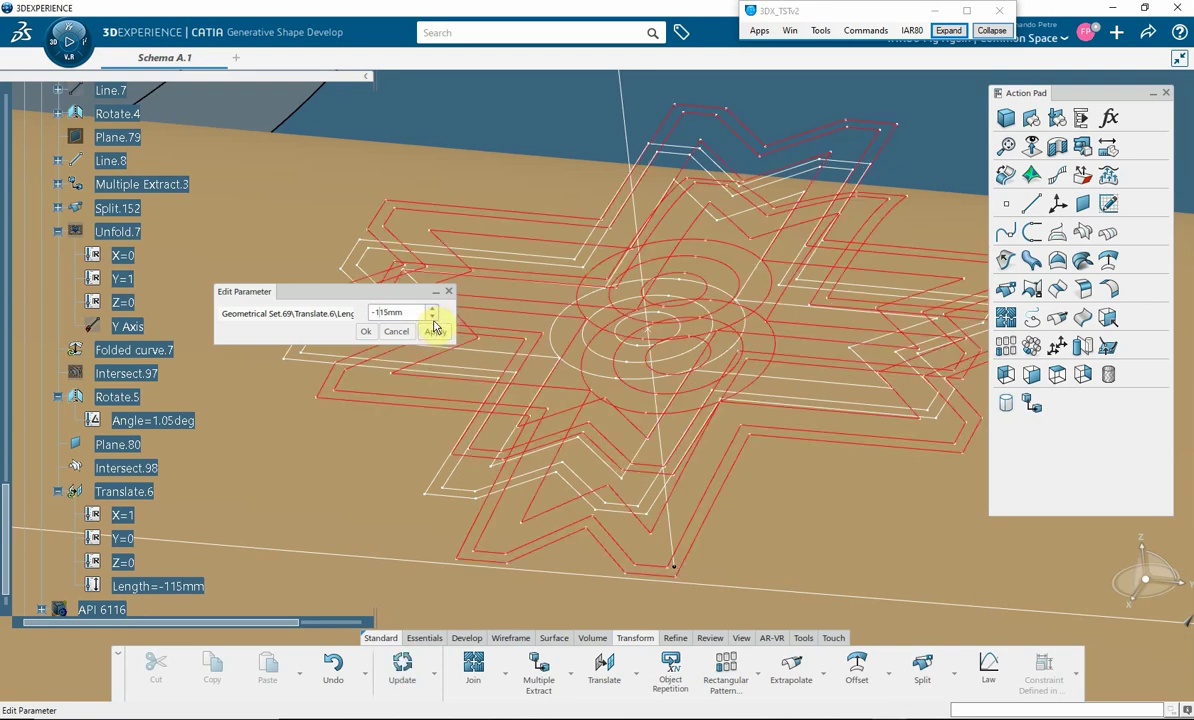
{"action": "left_click", "coordinate": [435, 331]}
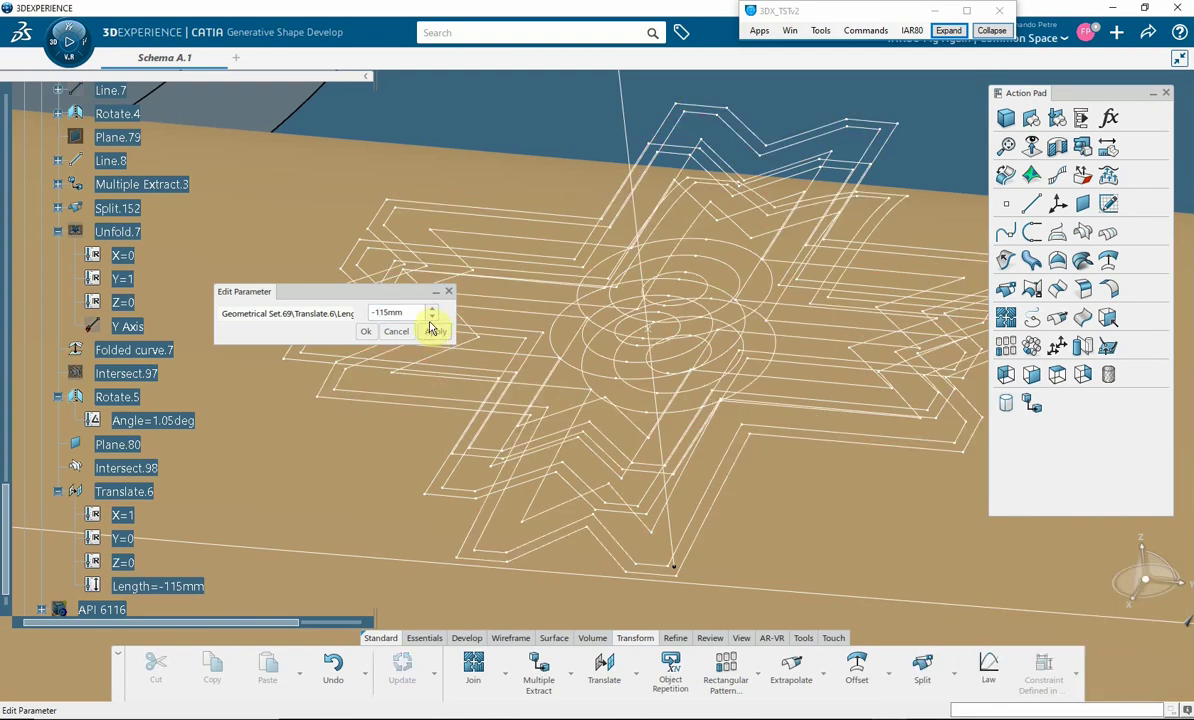
{"action": "left_click", "coordinate": [431, 320]}
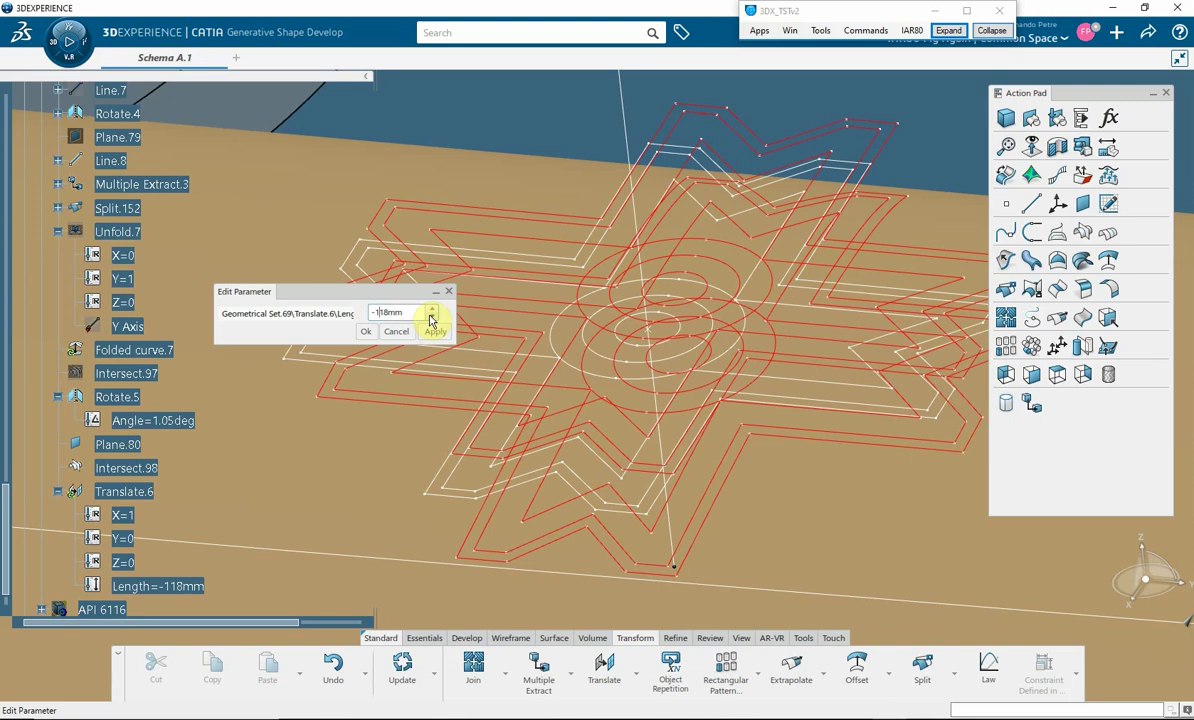
{"action": "left_click", "coordinate": [435, 331]}
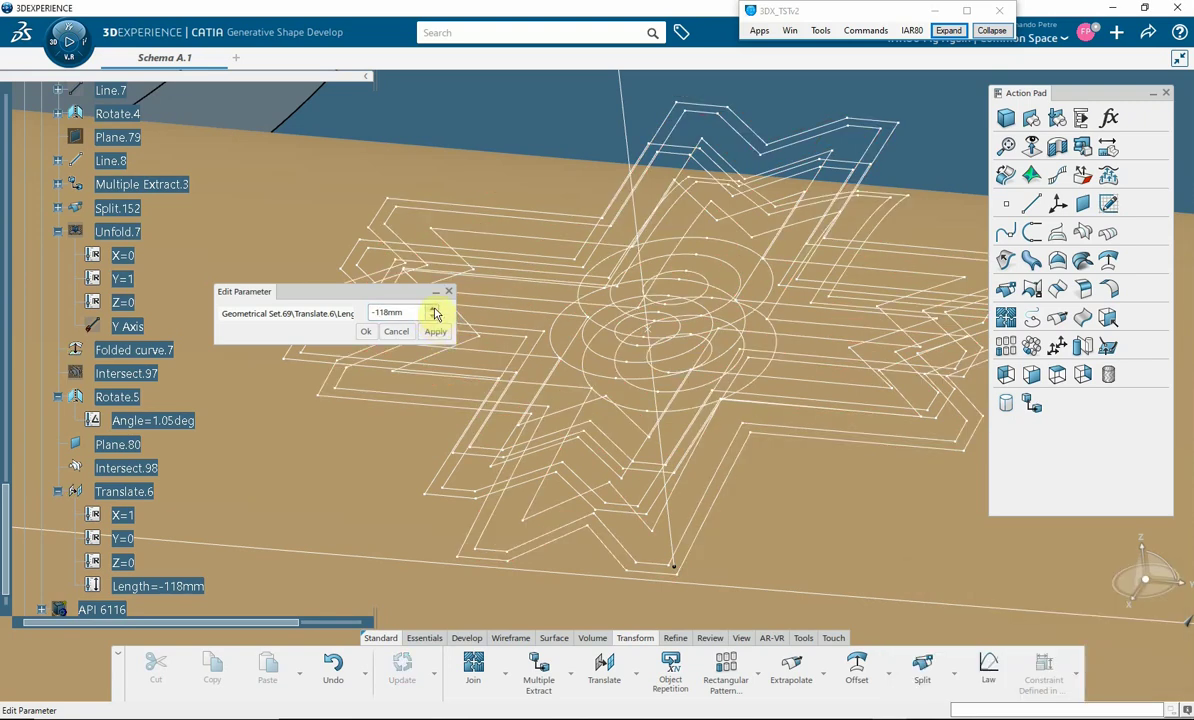
{"action": "left_click", "coordinate": [434, 311]}
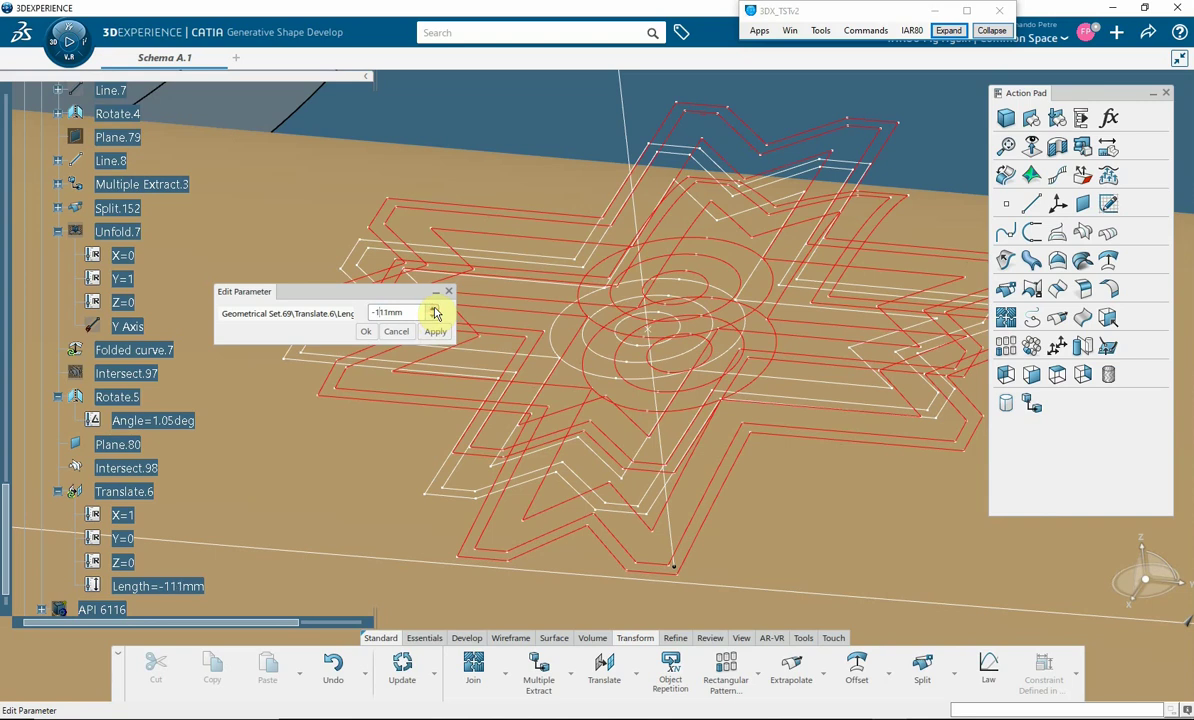
{"action": "left_click", "coordinate": [435, 331]}
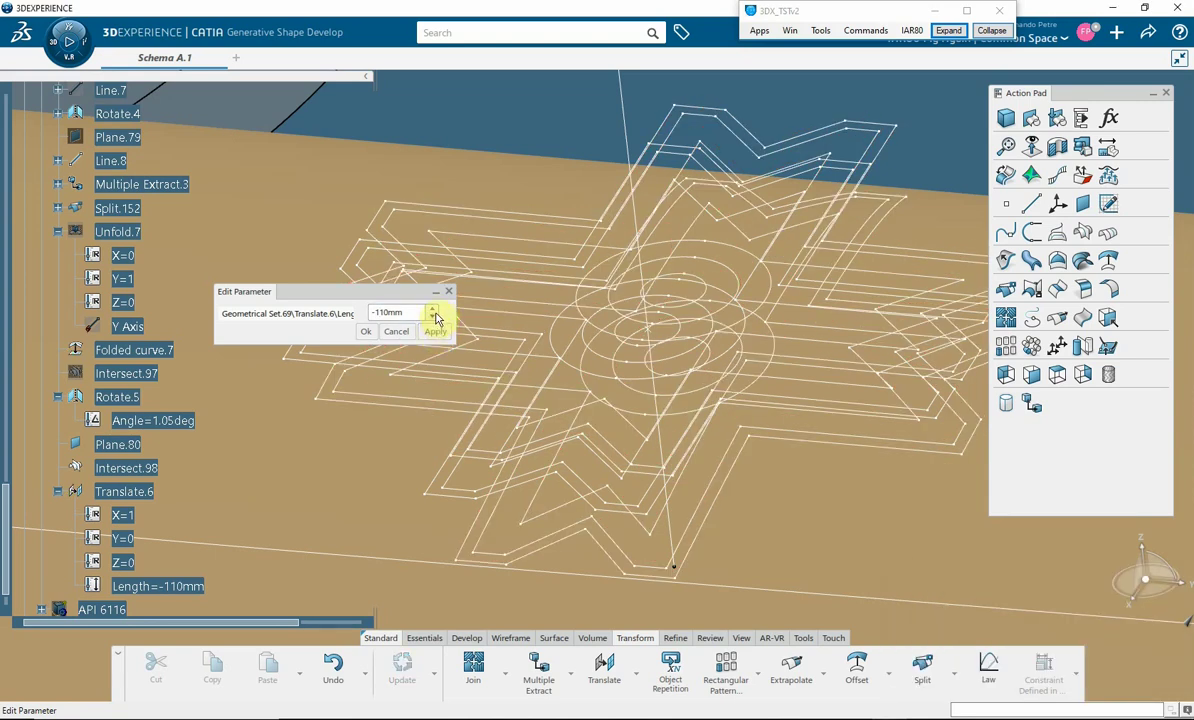
Adjust the Translate.6 length through -108, -107, -106 and -105 mm to -104 mm, applying each value.
{"action": "left_click", "coordinate": [434, 311]}
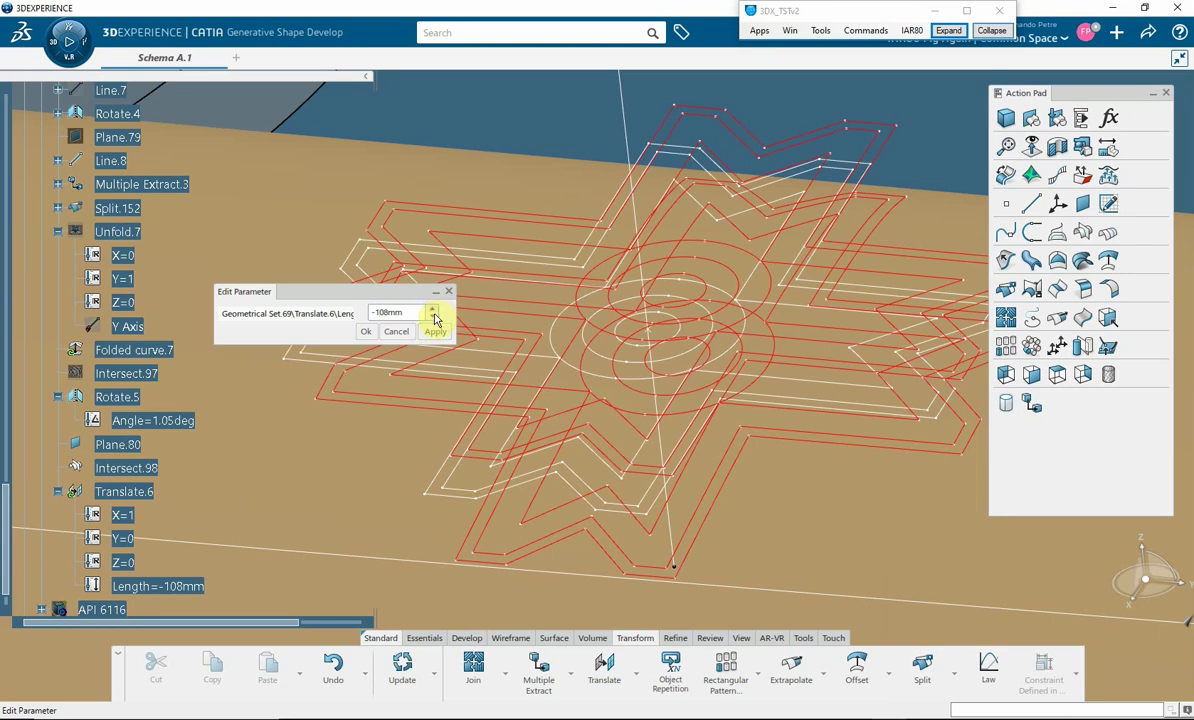
{"action": "left_click", "coordinate": [436, 332]}
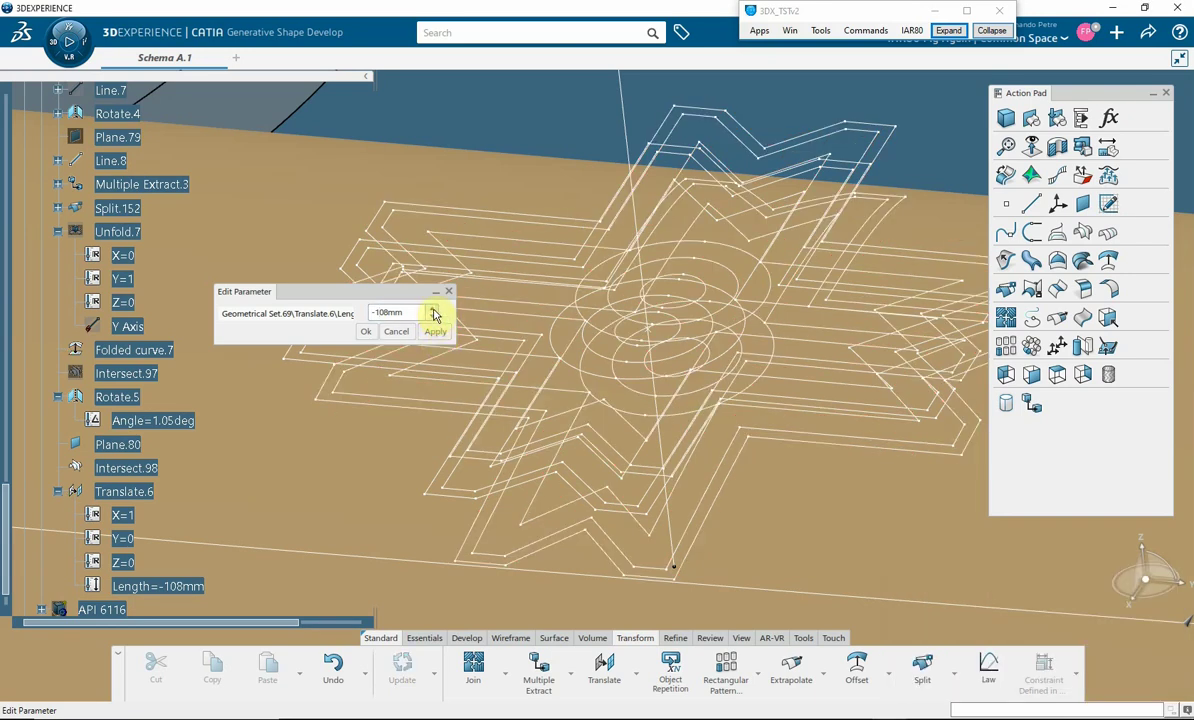
{"action": "left_click", "coordinate": [434, 311]}
{"action": "left_click", "coordinate": [434, 334]}
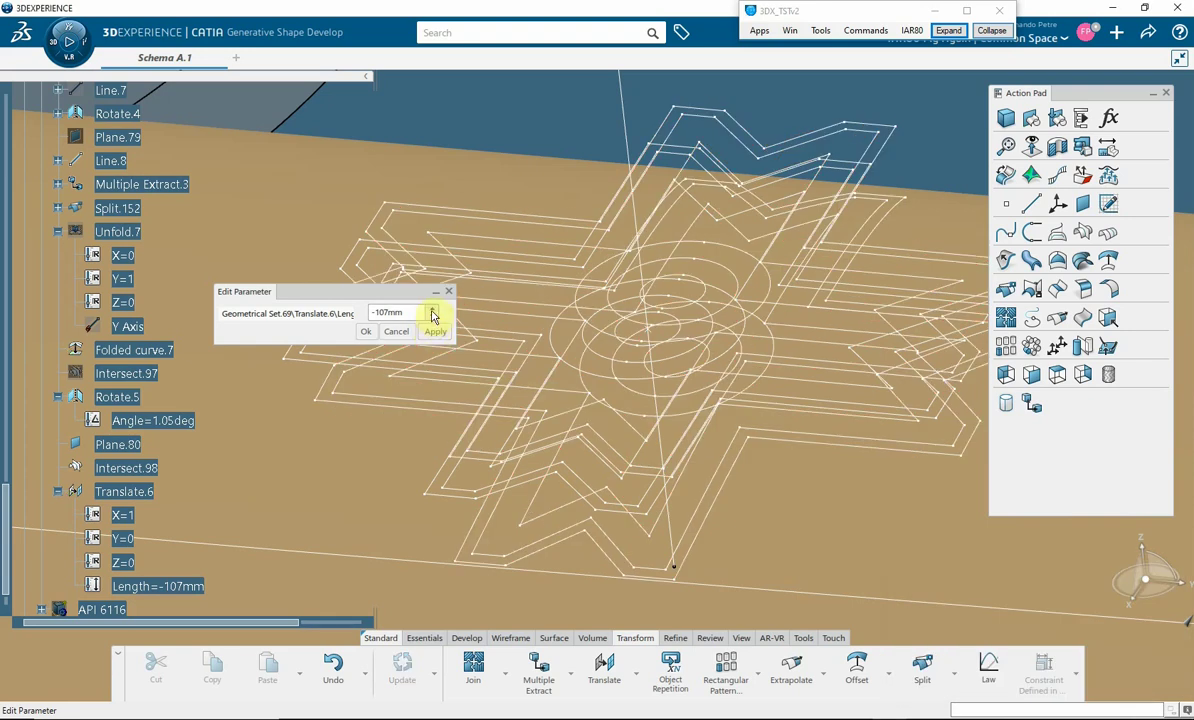
{"action": "left_click", "coordinate": [434, 311]}
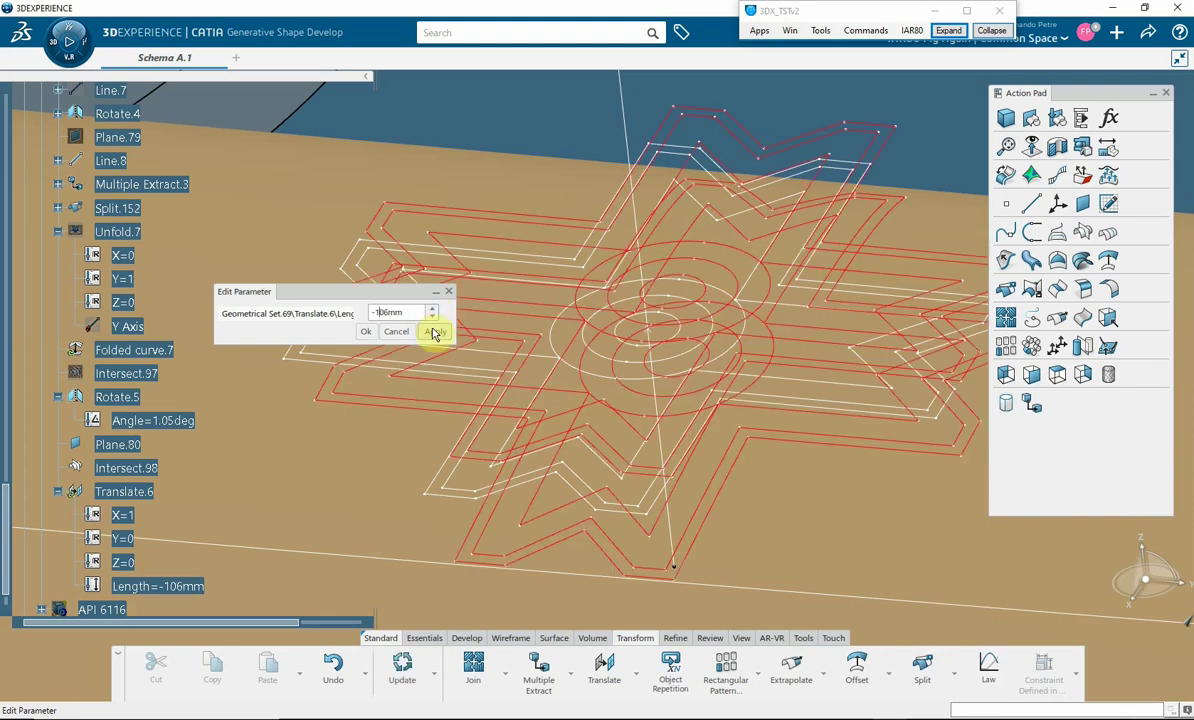
{"action": "left_click", "coordinate": [434, 334]}
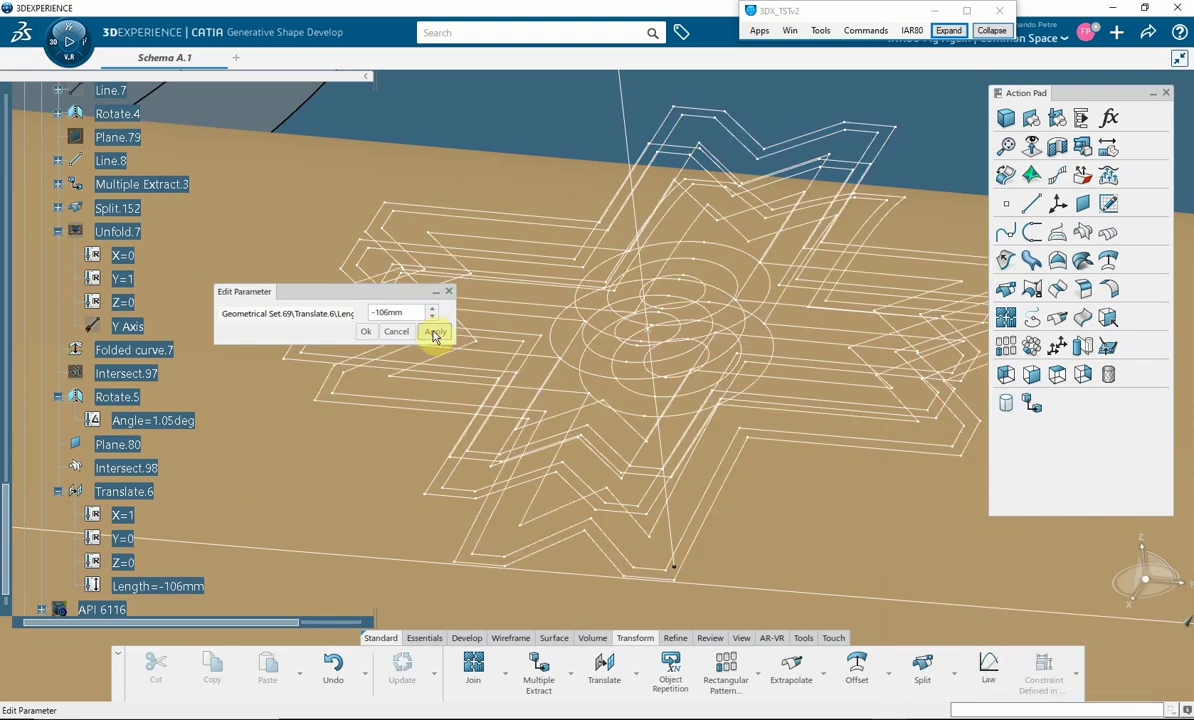
{"action": "left_click", "coordinate": [434, 311]}
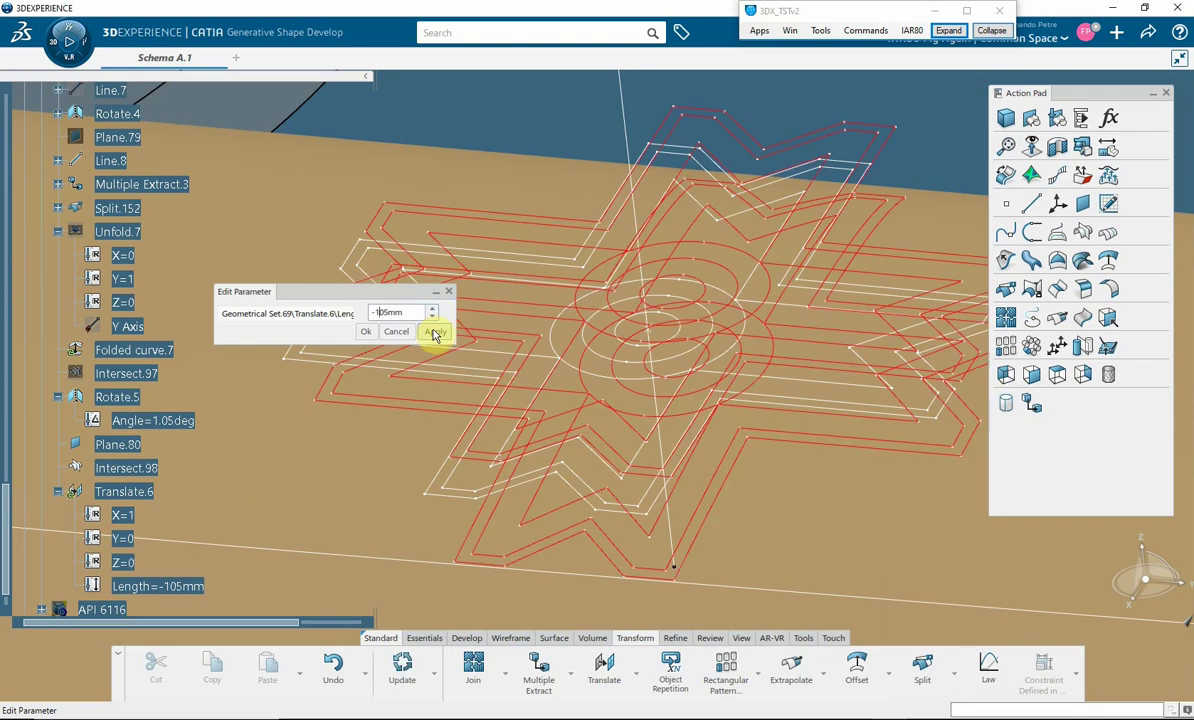
{"action": "left_click", "coordinate": [434, 332]}
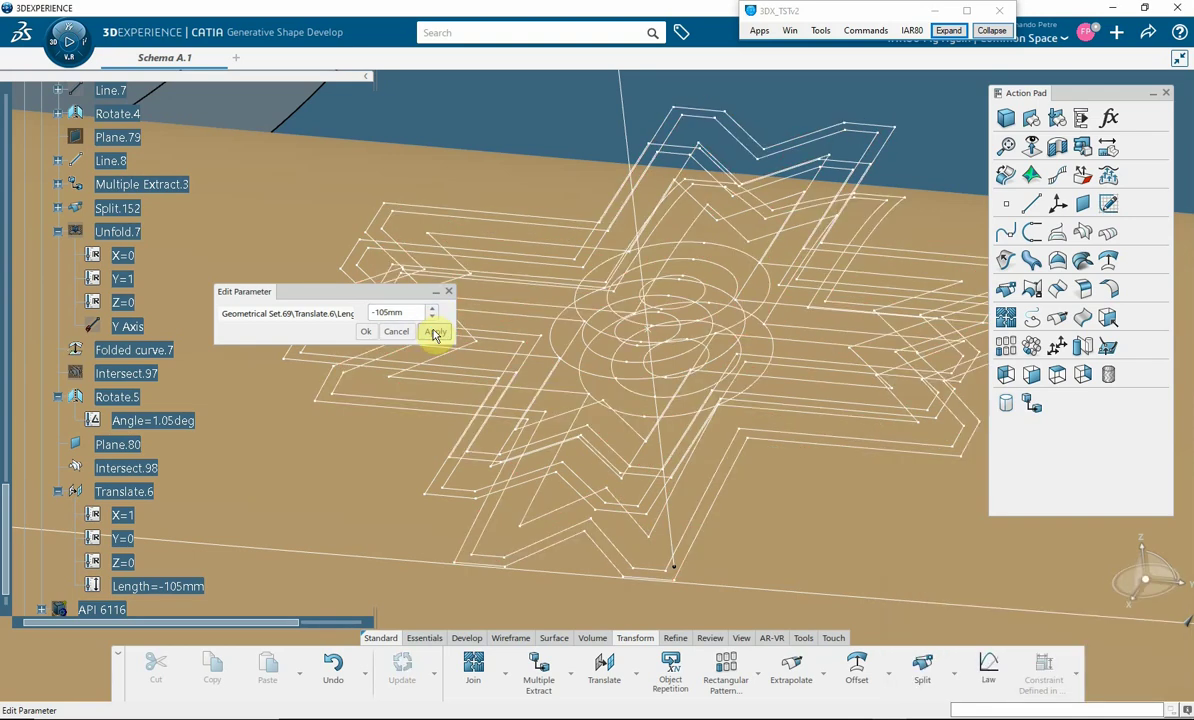
{"action": "left_click", "coordinate": [434, 311]}
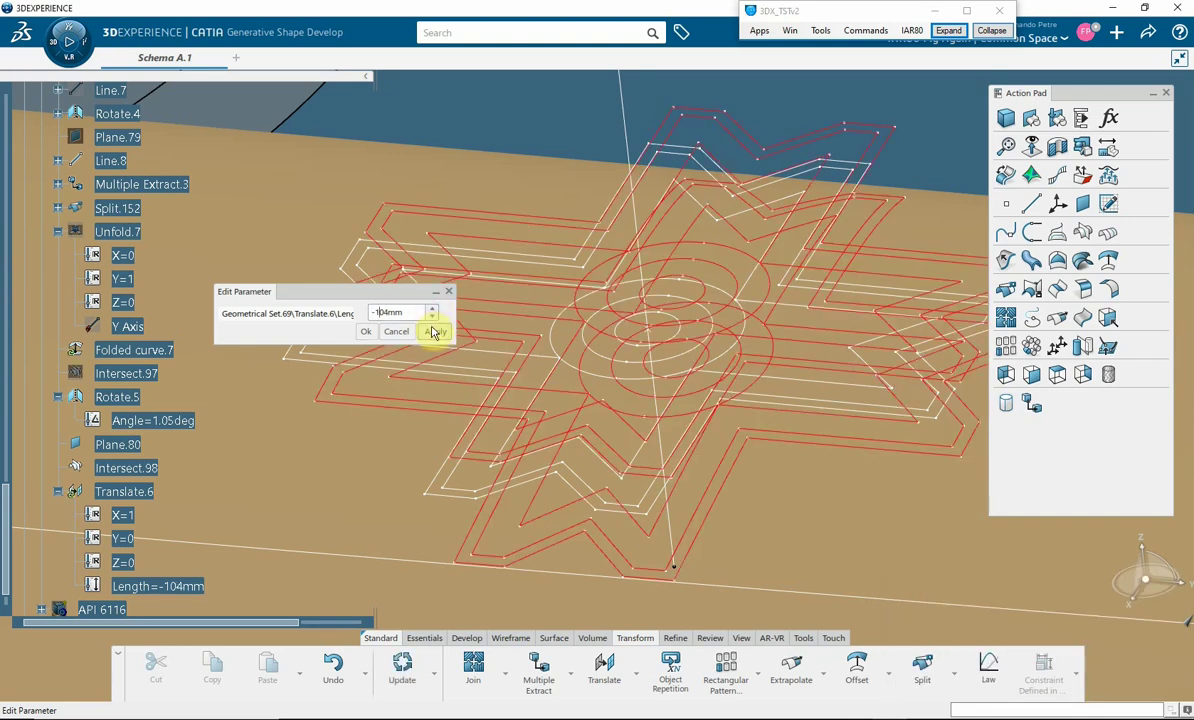
{"action": "left_click", "coordinate": [434, 334]}
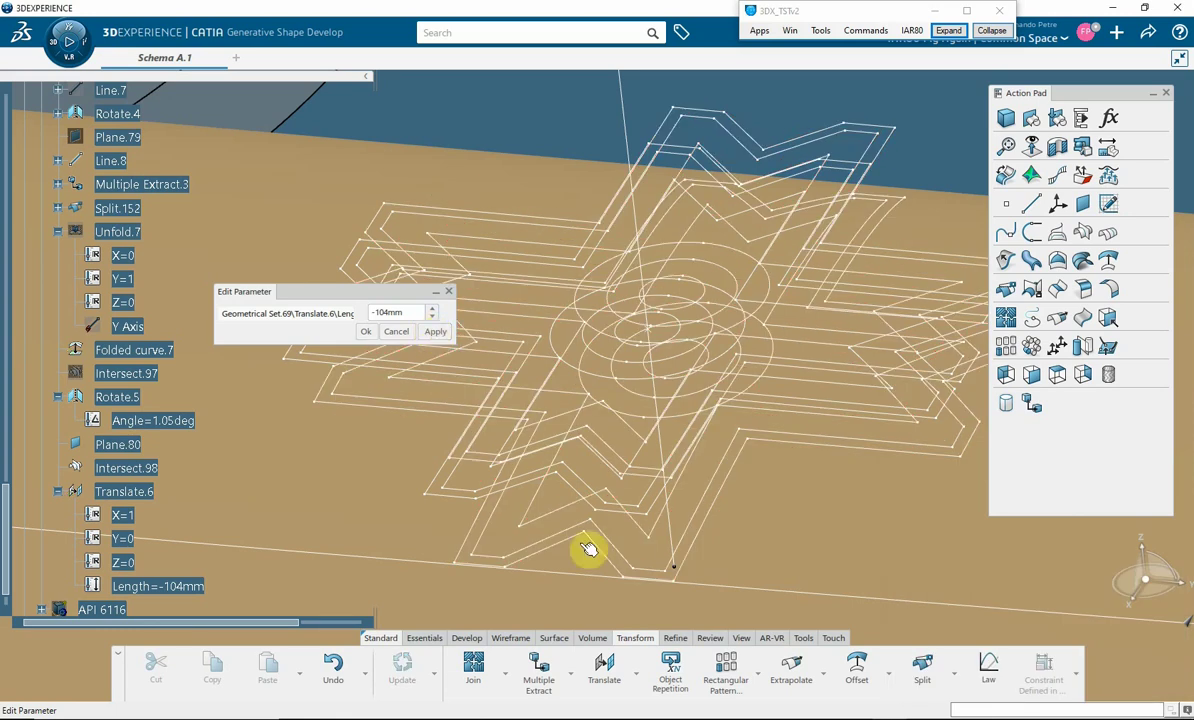
Apply Translate.6 lengths of -103 mm and -102 mm, and accept -102 mm as the final value.
{"action": "middle_click_drag", "start_coordinate": [583, 476], "coordinate": [589, 328]}
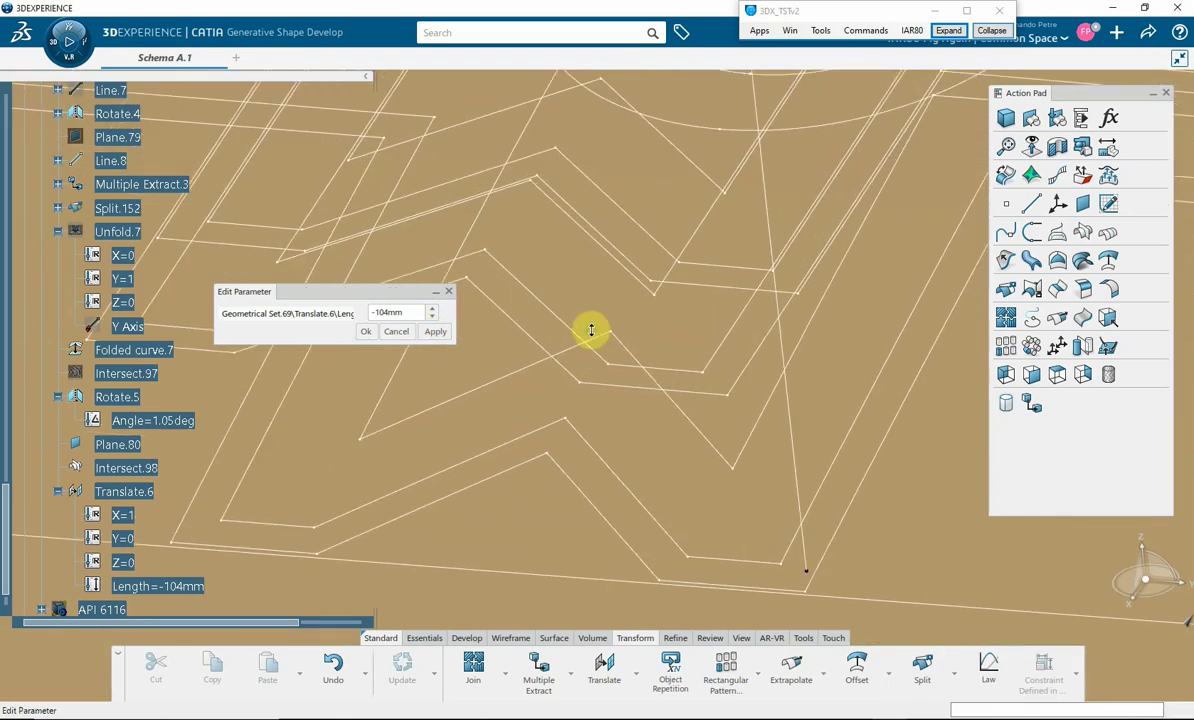
{"action": "left_click", "coordinate": [432, 309]}
{"action": "left_click", "coordinate": [434, 333]}
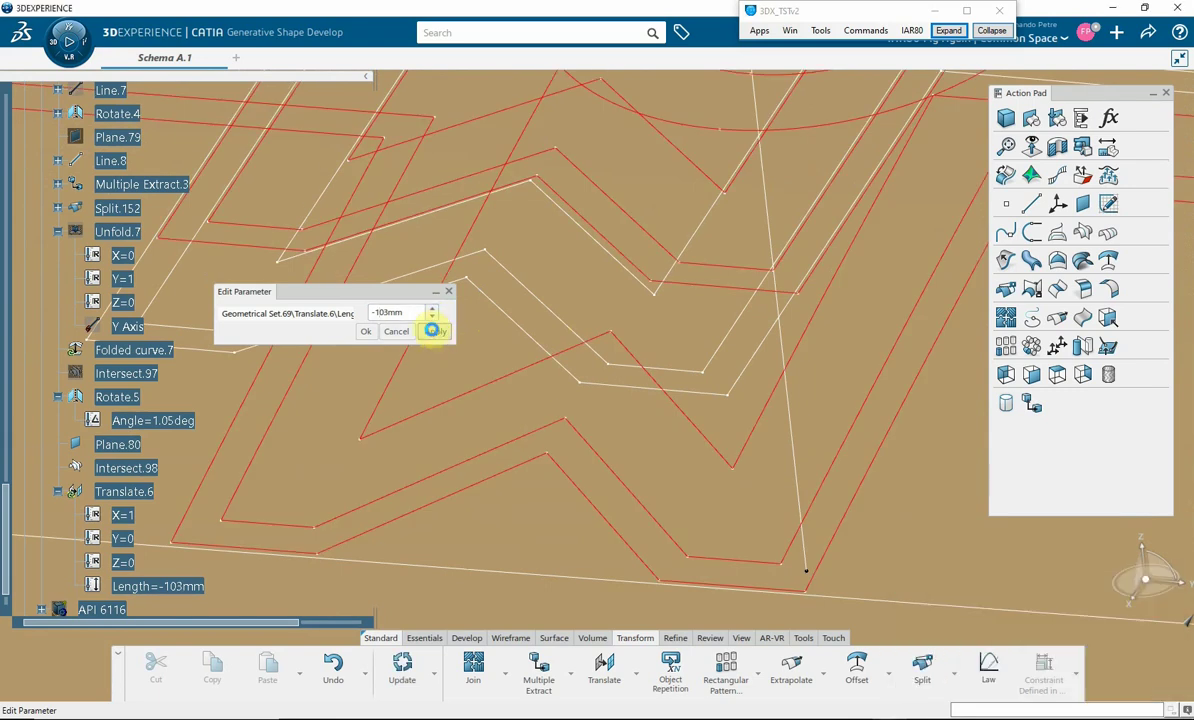
{"action": "left_click", "coordinate": [432, 309]}
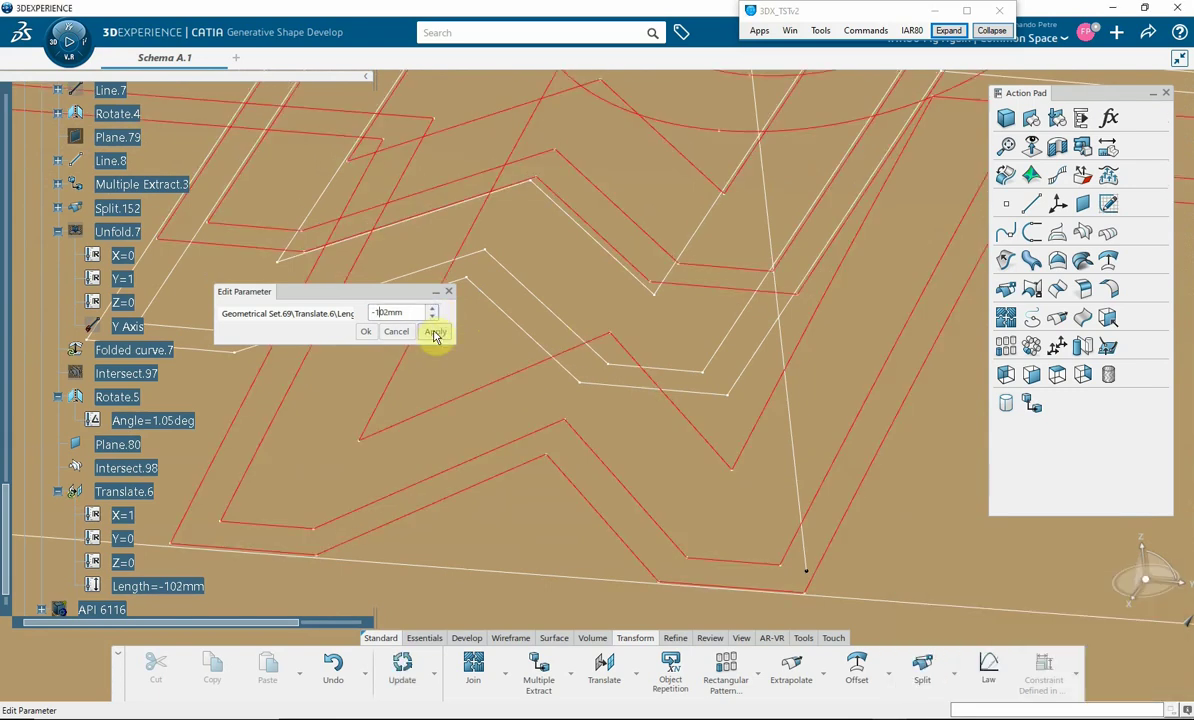
{"action": "left_click", "coordinate": [434, 331]}
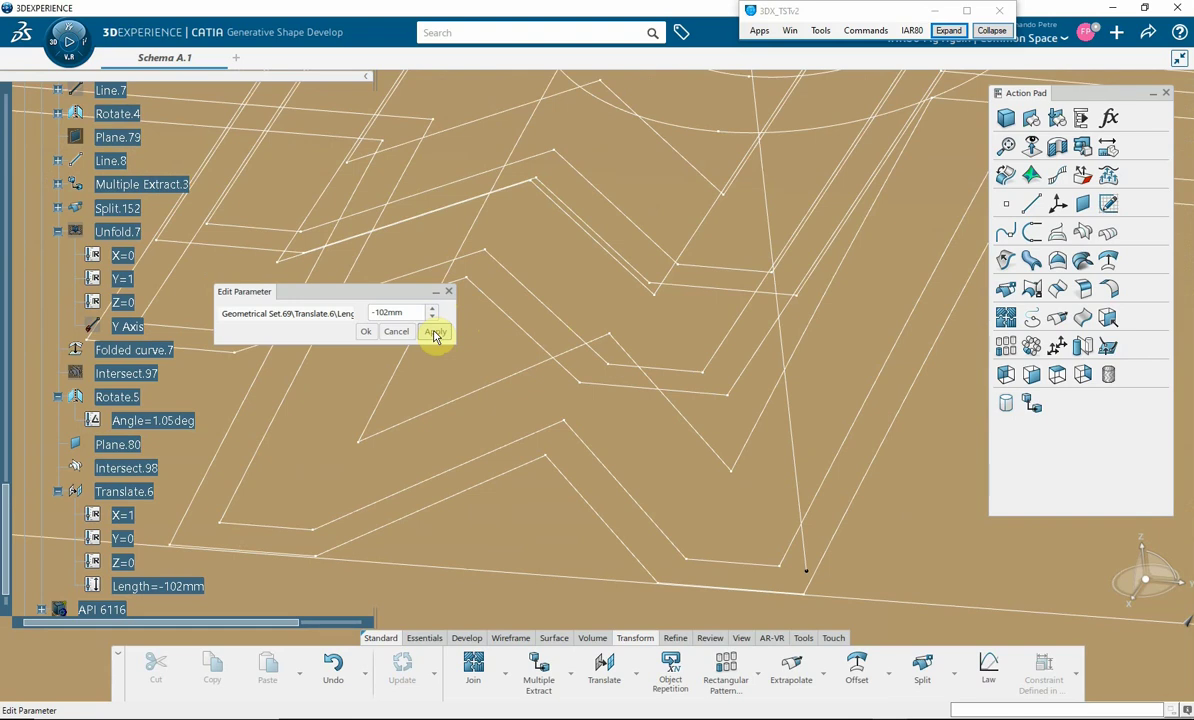
{"action": "left_click", "coordinate": [367, 331]}
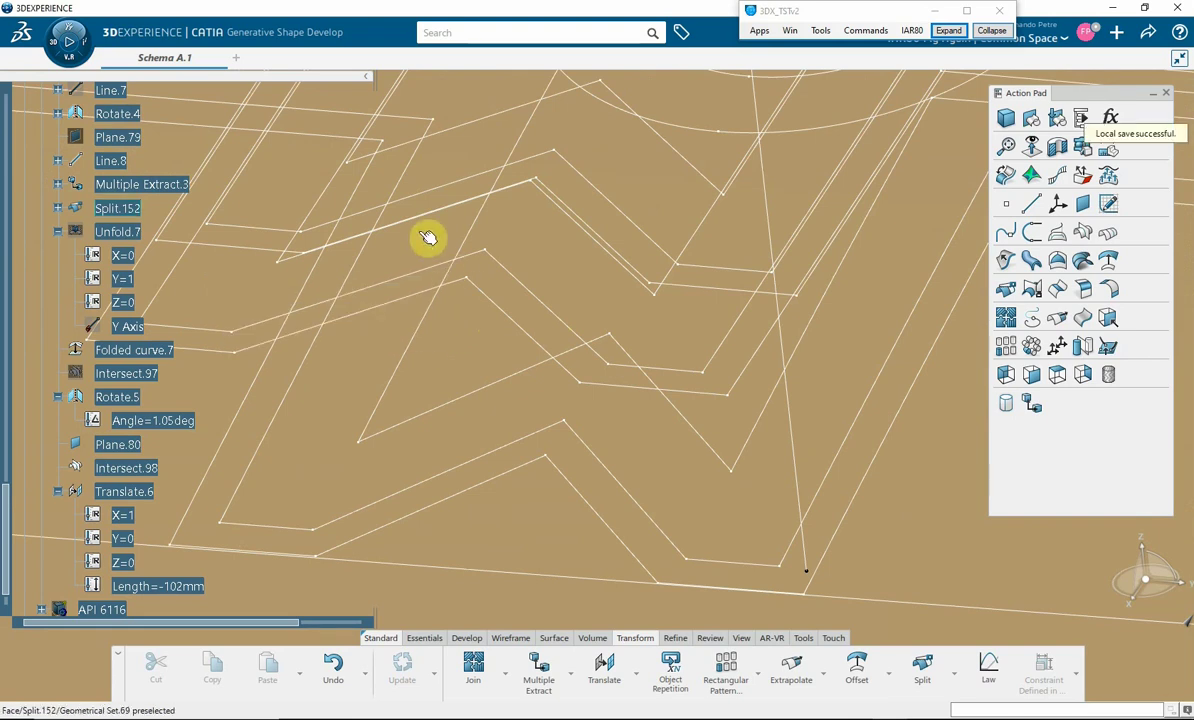
Hide the Translate.6 and Rotate.5 emblem outlines above the wing.
{"action": "middle_click_drag", "start_coordinate": [427, 237], "coordinate": [453, 381]}
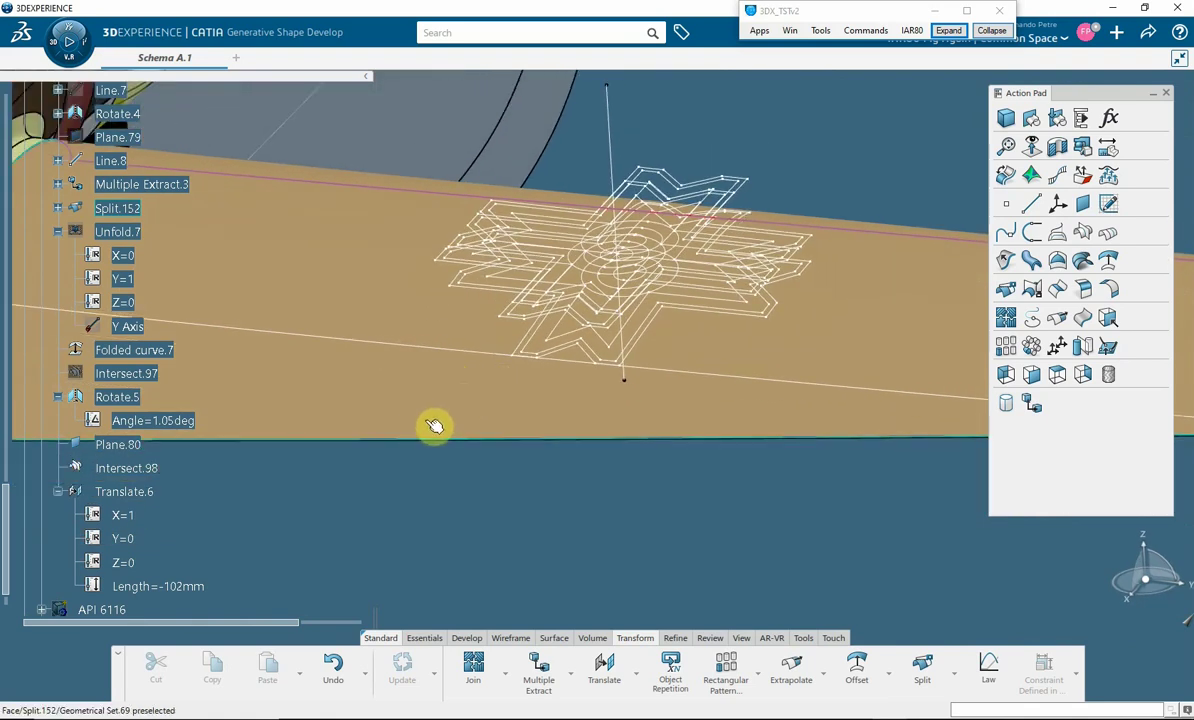
{"action": "left_click", "coordinate": [683, 190]}
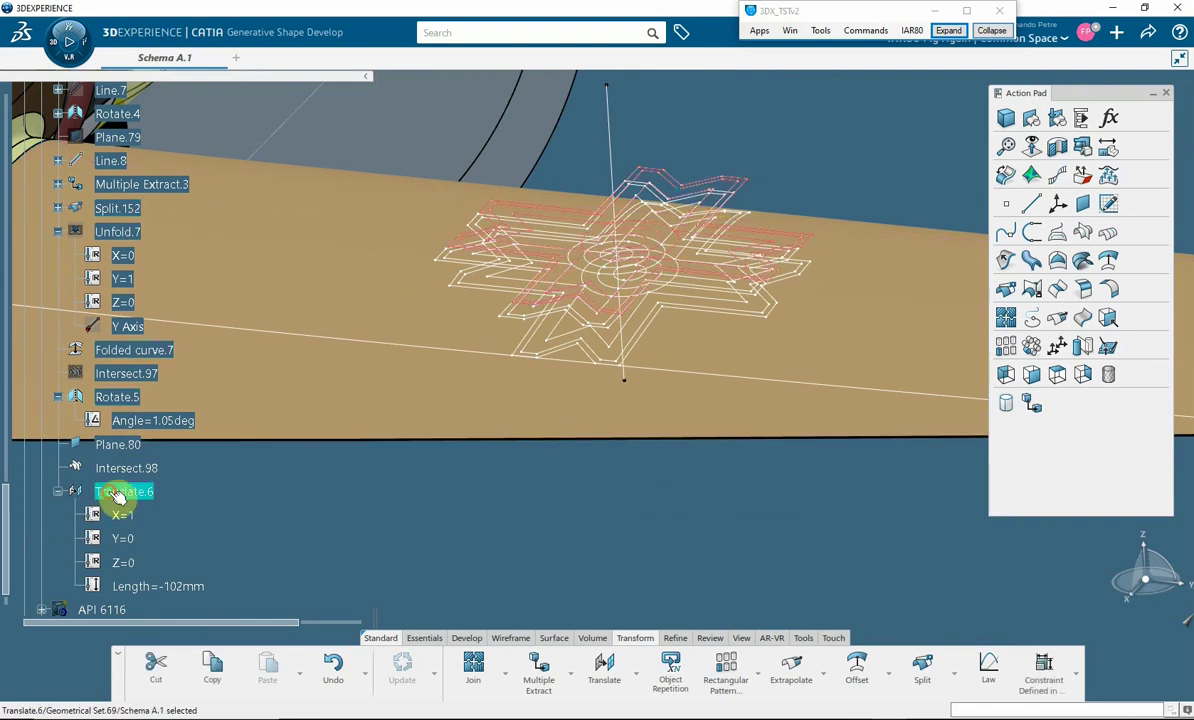
{"action": "key", "text": "Escape"}
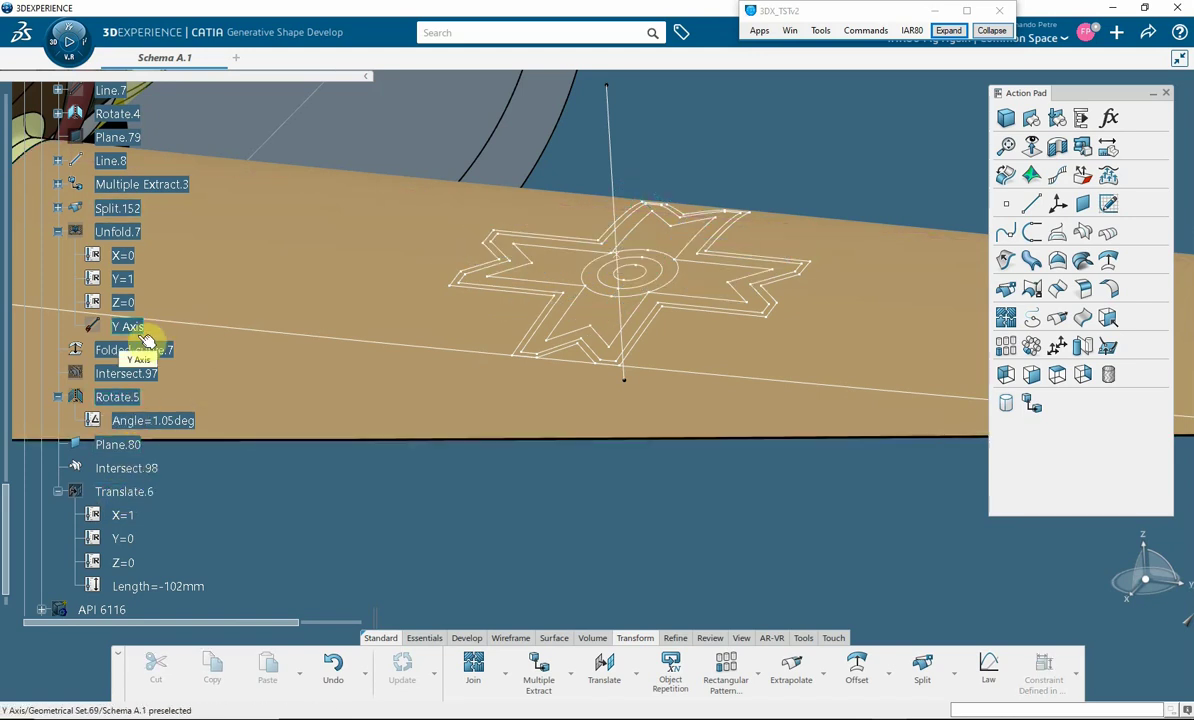
Trace the parents of Folded curve.7 through Translate.6 and Rotate.5 to Curve.20, and locate that curve in the tree.
{"action": "mouse_move", "coordinate": [546, 427]}
{"action": "middle_mouse_down"}
{"action": "mouse_move", "coordinate": [506, 322]}
{"action": "mouse_move", "coordinate": [496, 434]}
{"action": "middle_mouse_up"}
{"action": "right_click", "coordinate": [603, 333]}
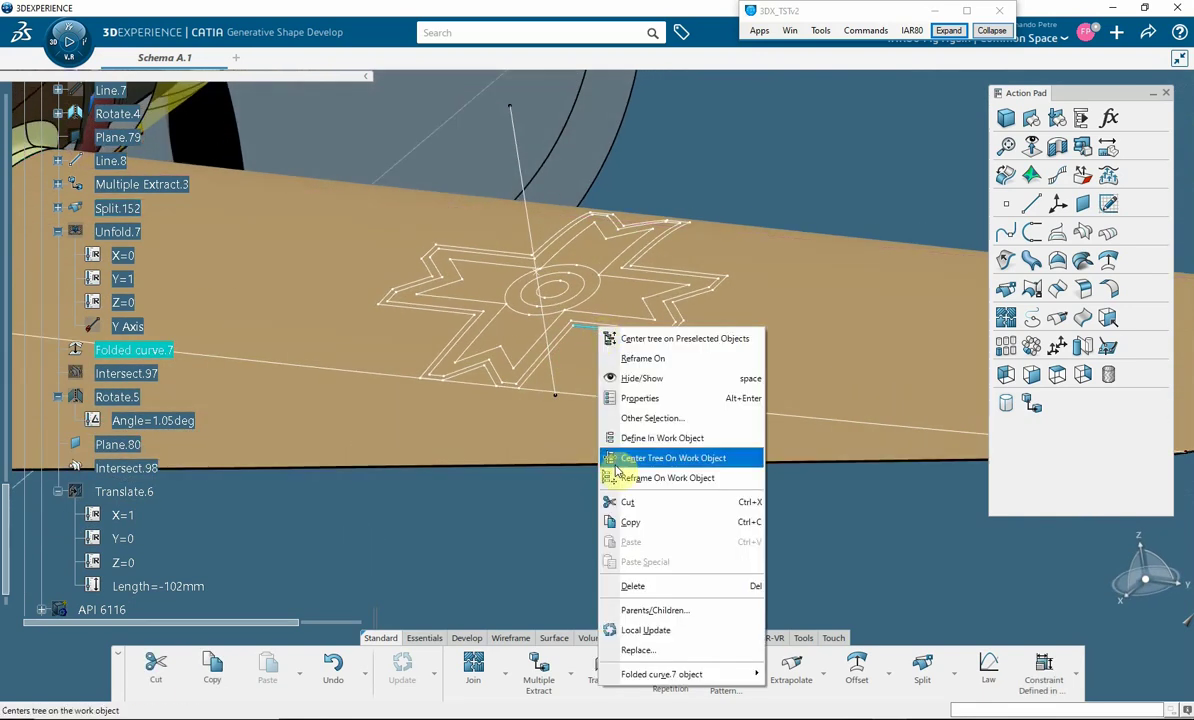
{"action": "left_click", "coordinate": [660, 609]}
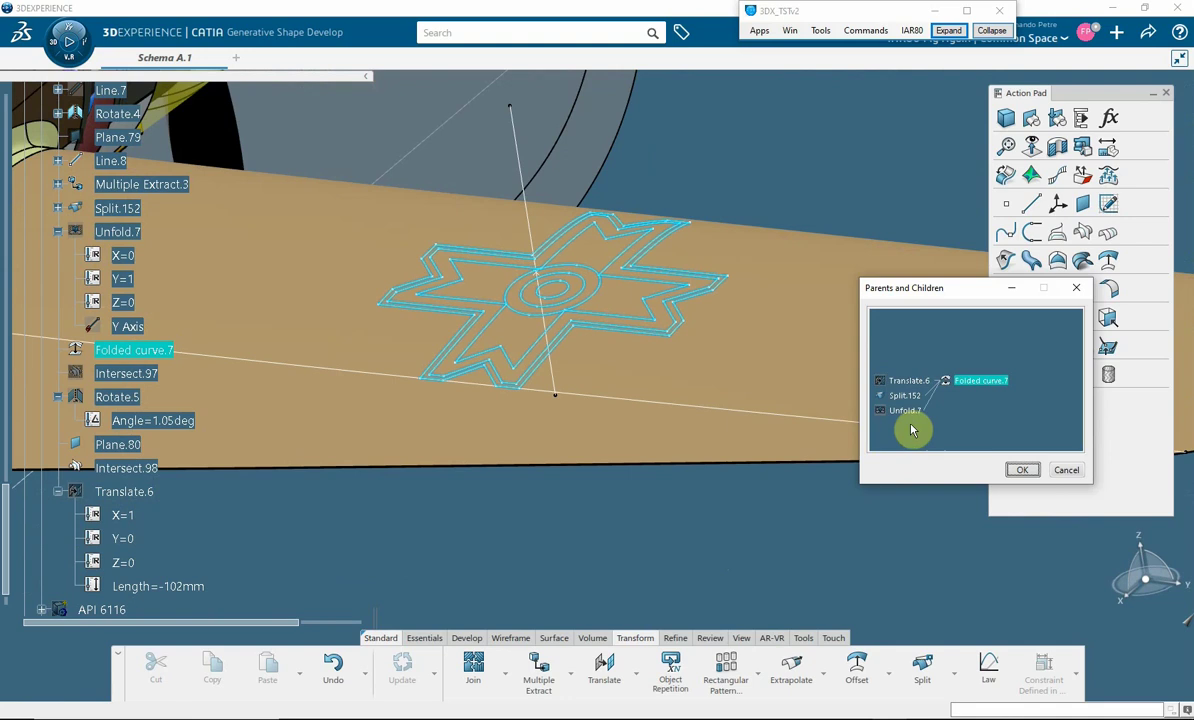
{"action": "right_click", "coordinate": [909, 380]}
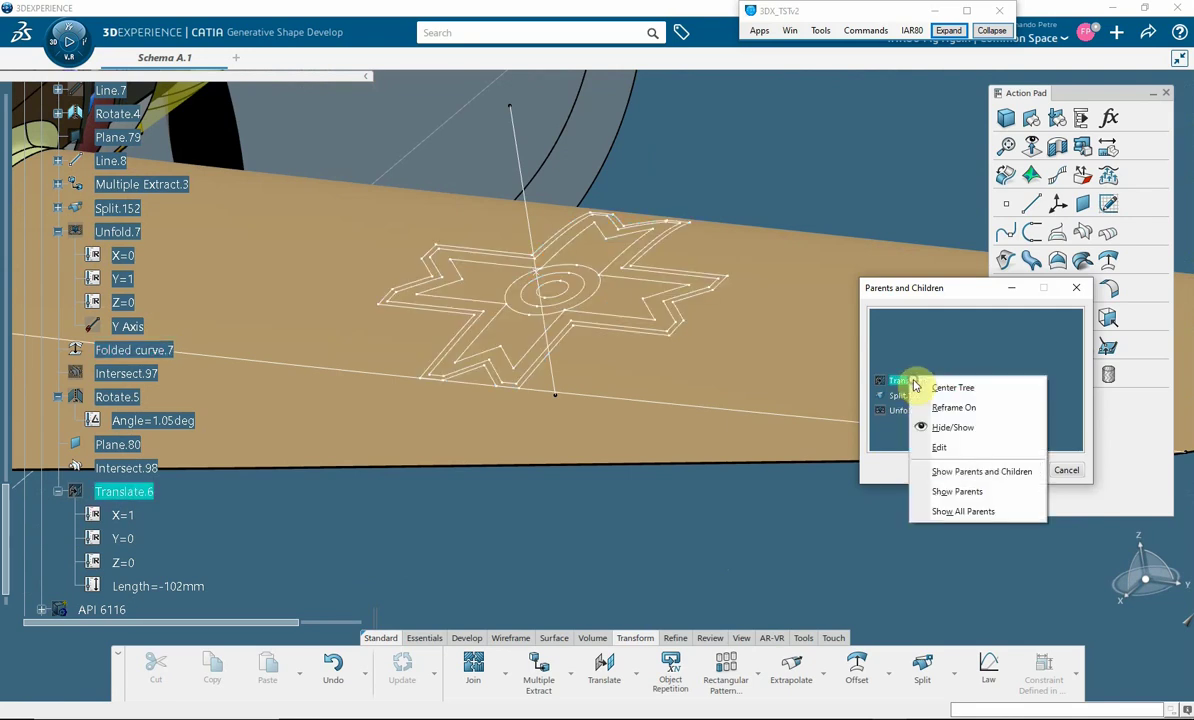
{"action": "left_click", "coordinate": [965, 470]}
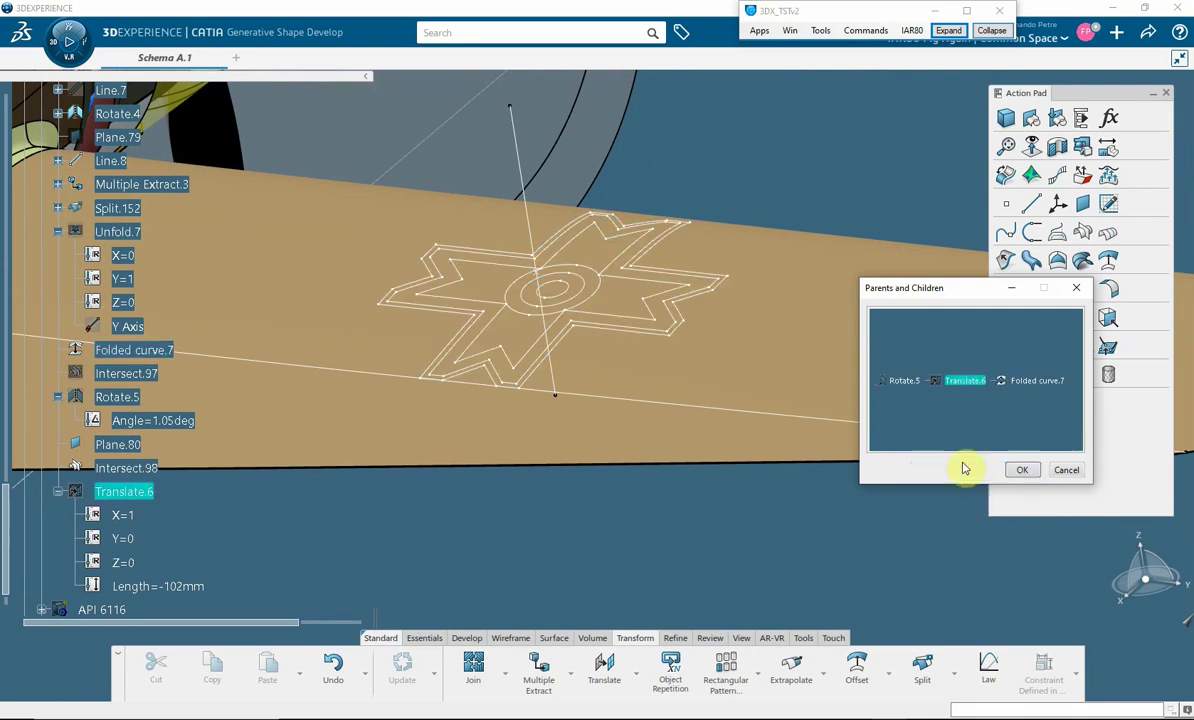
{"action": "right_click", "coordinate": [903, 385]}
{"action": "left_click", "coordinate": [955, 475]}
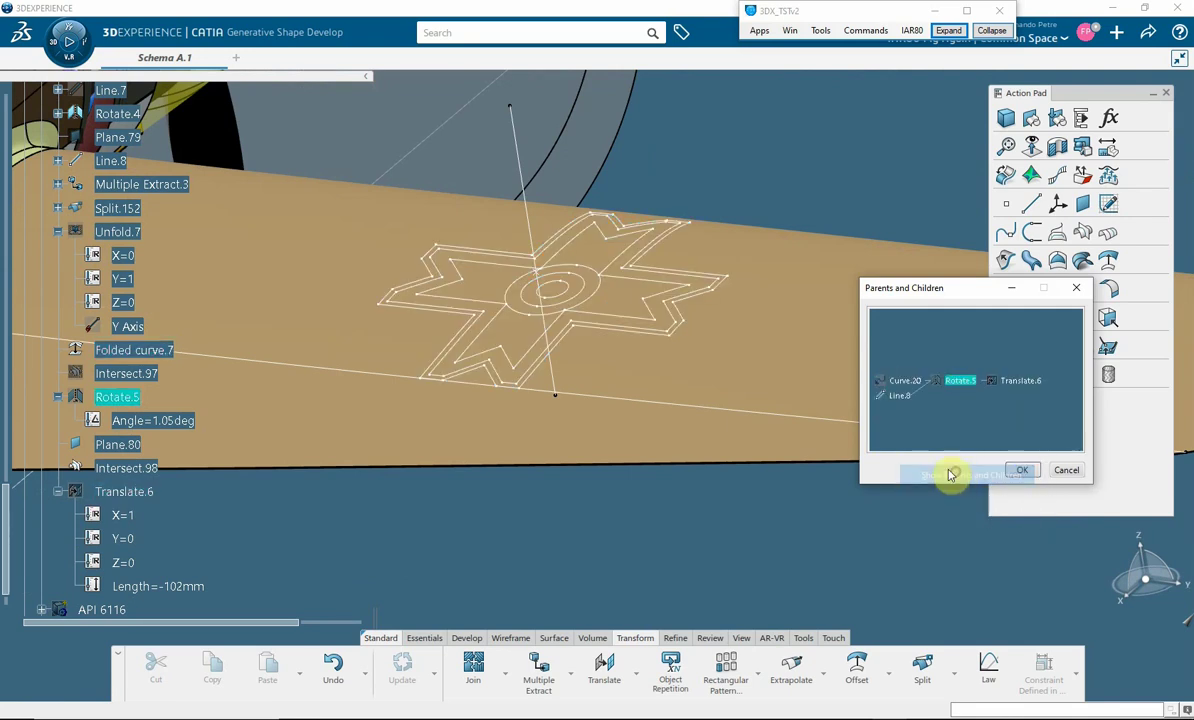
{"action": "right_click", "coordinate": [903, 386]}
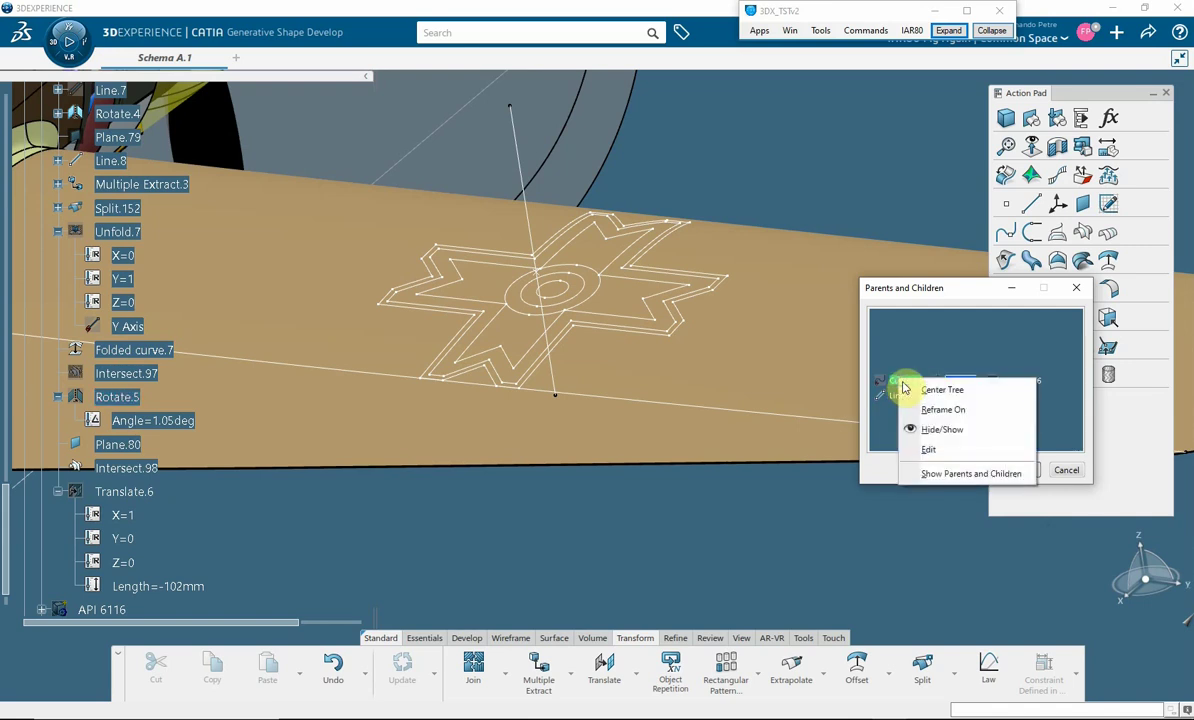
{"action": "left_click", "coordinate": [930, 392]}
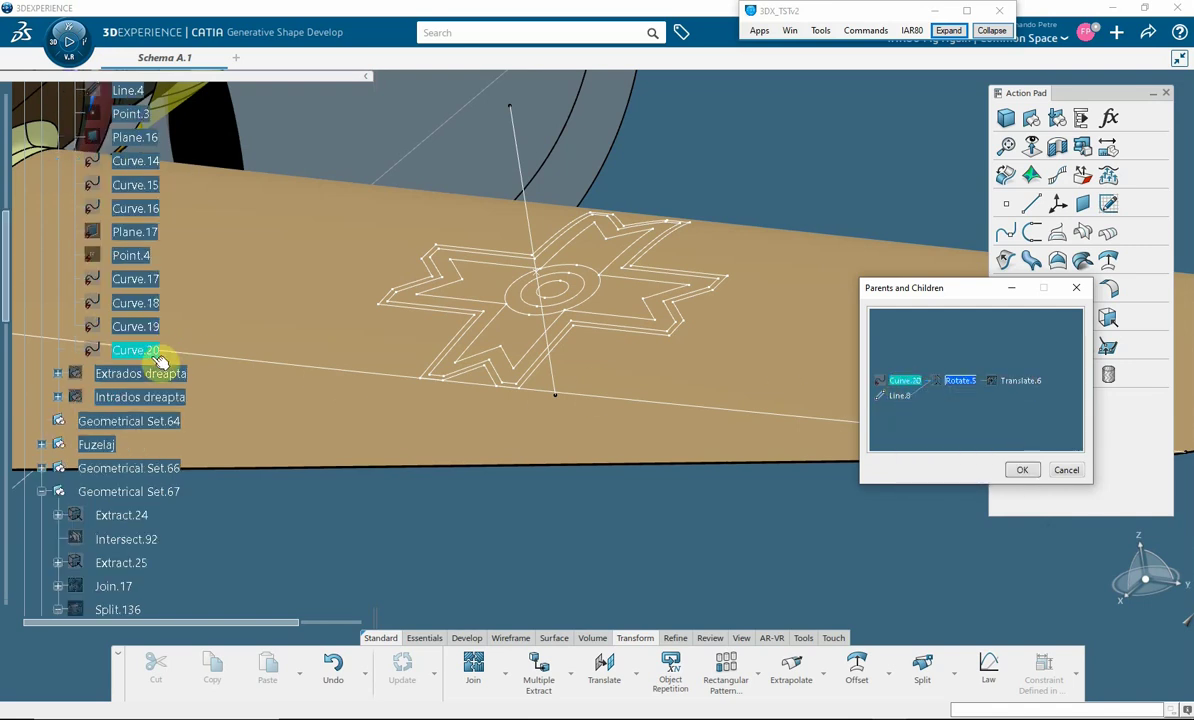
{"action": "left_click", "coordinate": [1022, 469]}
Copy Curve.20 and paste it into Geometrical Set.69.
{"action": "right_click", "coordinate": [141, 350]}
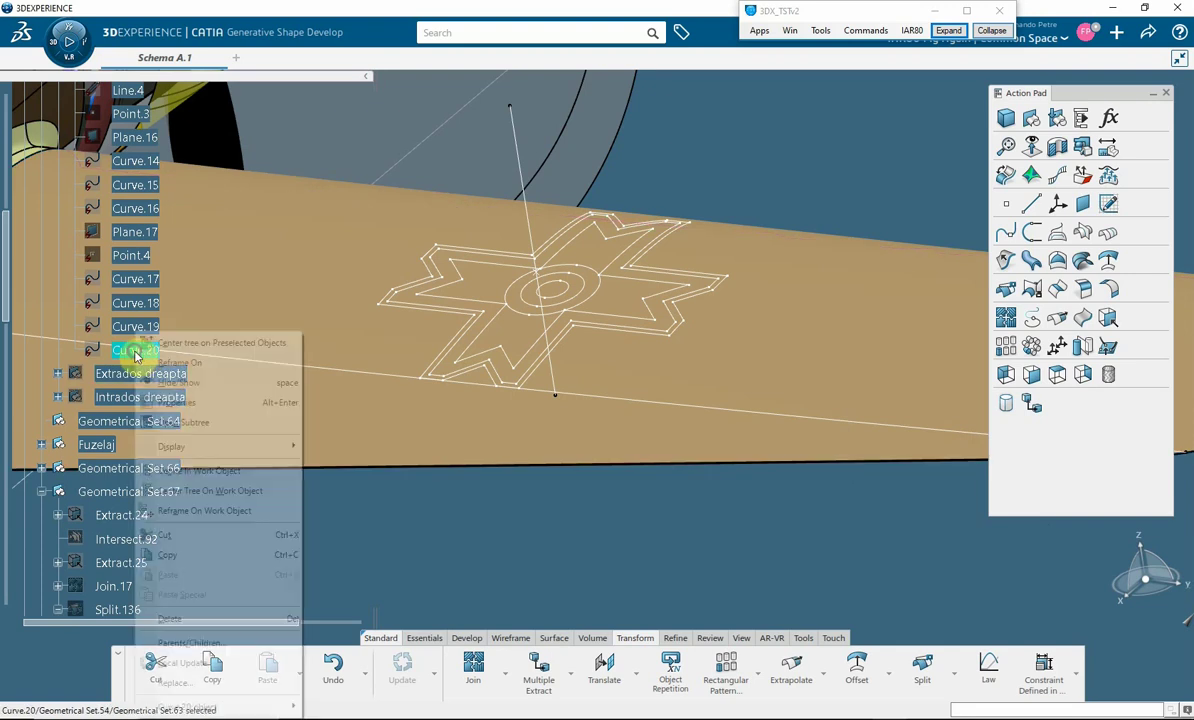
{"action": "left_click", "coordinate": [167, 554]}
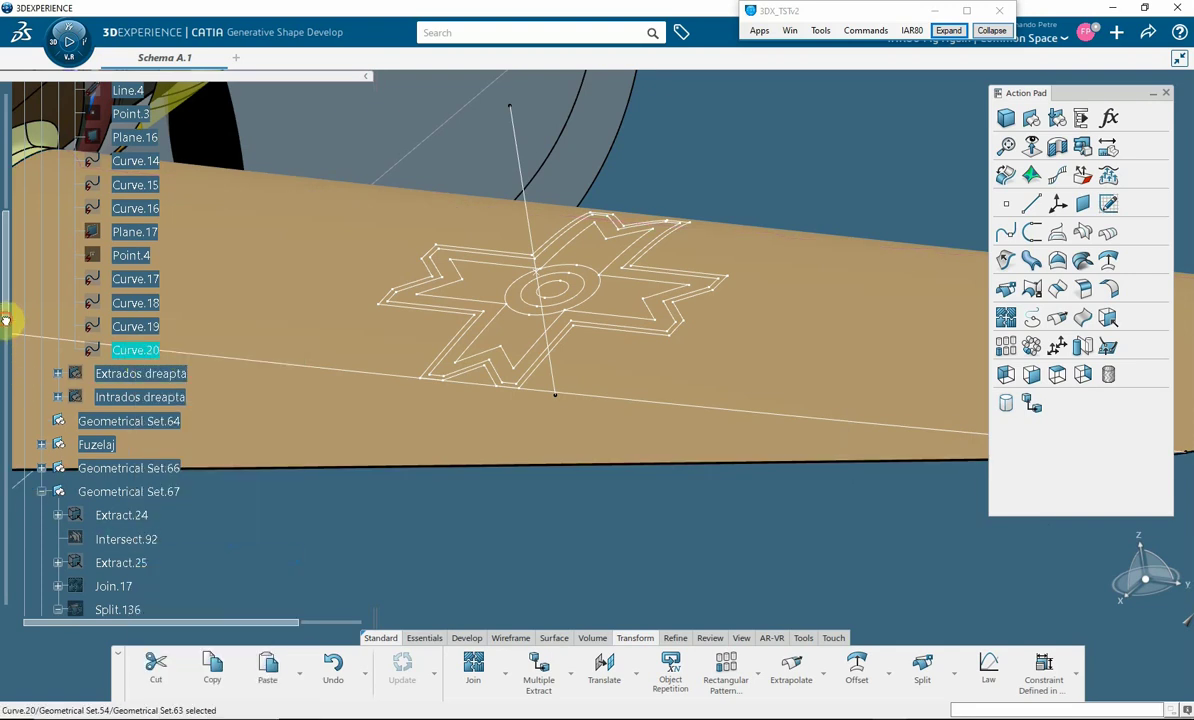
{"action": "left_click_drag", "start_coordinate": [6, 318], "coordinate": [6, 421]}
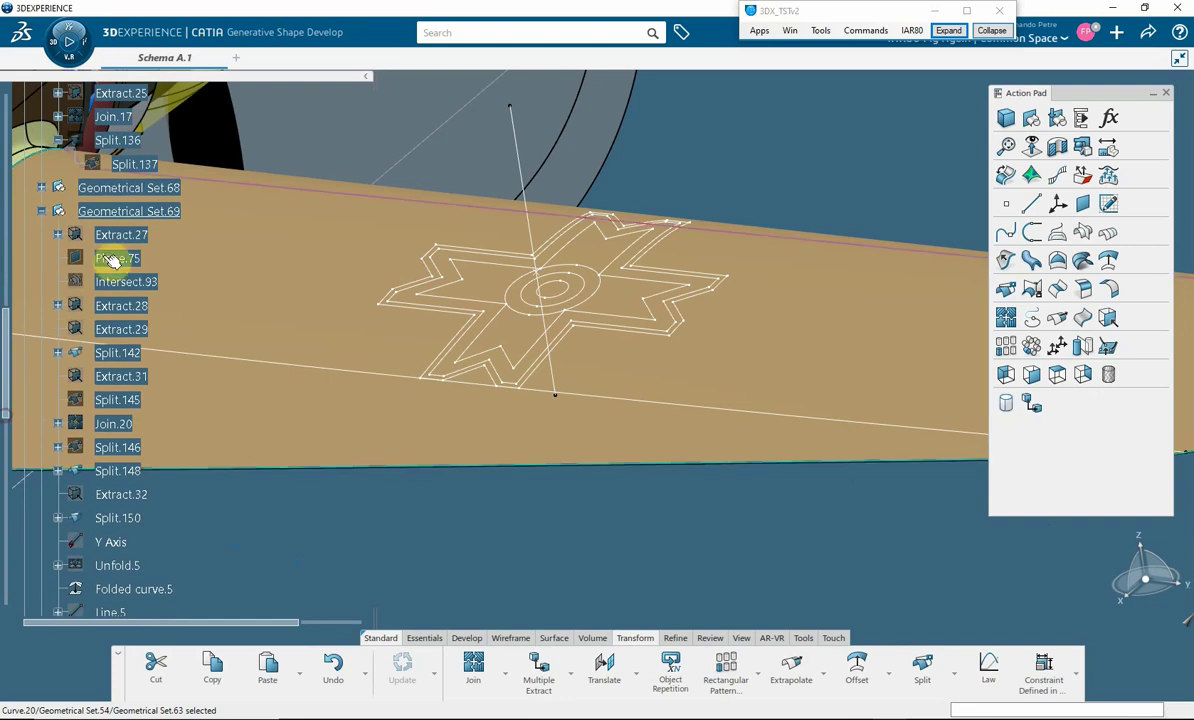
{"action": "left_click", "coordinate": [133, 214]}
{"action": "right_click", "coordinate": [133, 216]}
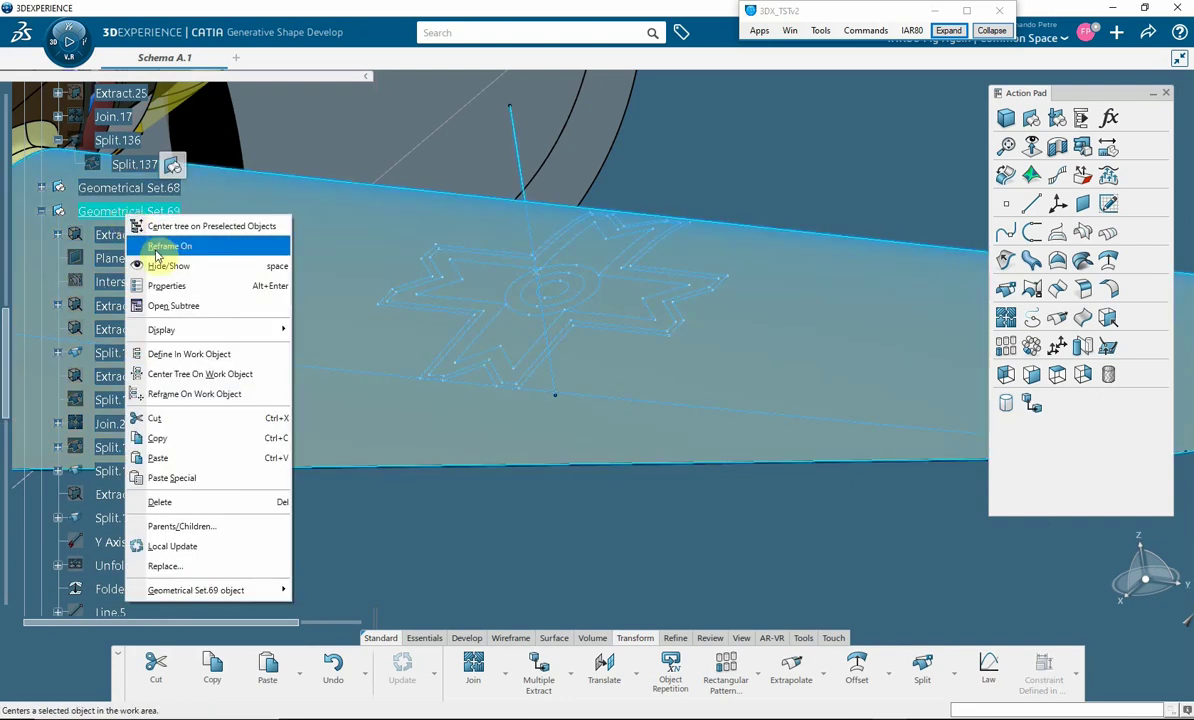
{"action": "left_click", "coordinate": [172, 458]}
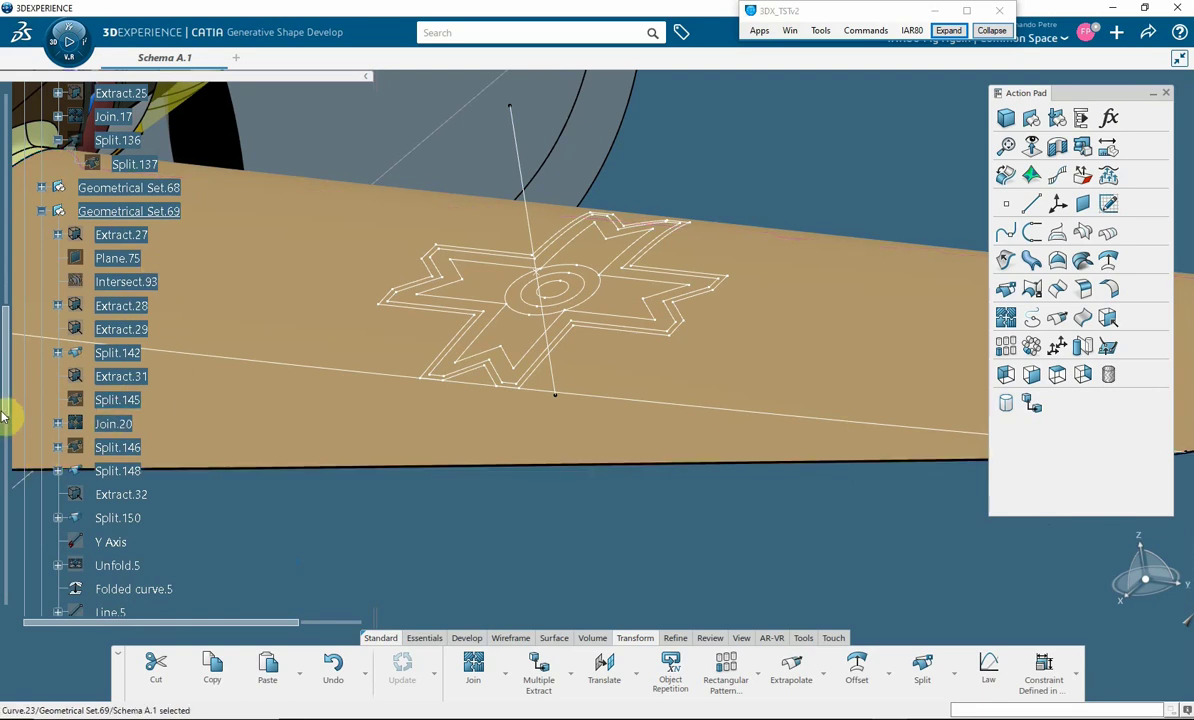
Find the pasted emblem curve at the end of Geometrical Set.69 and make it visible.
{"action": "left_click_drag", "start_coordinate": [9, 413], "coordinate": [20, 524]}
{"action": "scroll", "coordinate": [21, 520], "scroll_direction": "down", "scroll_amount": 4}
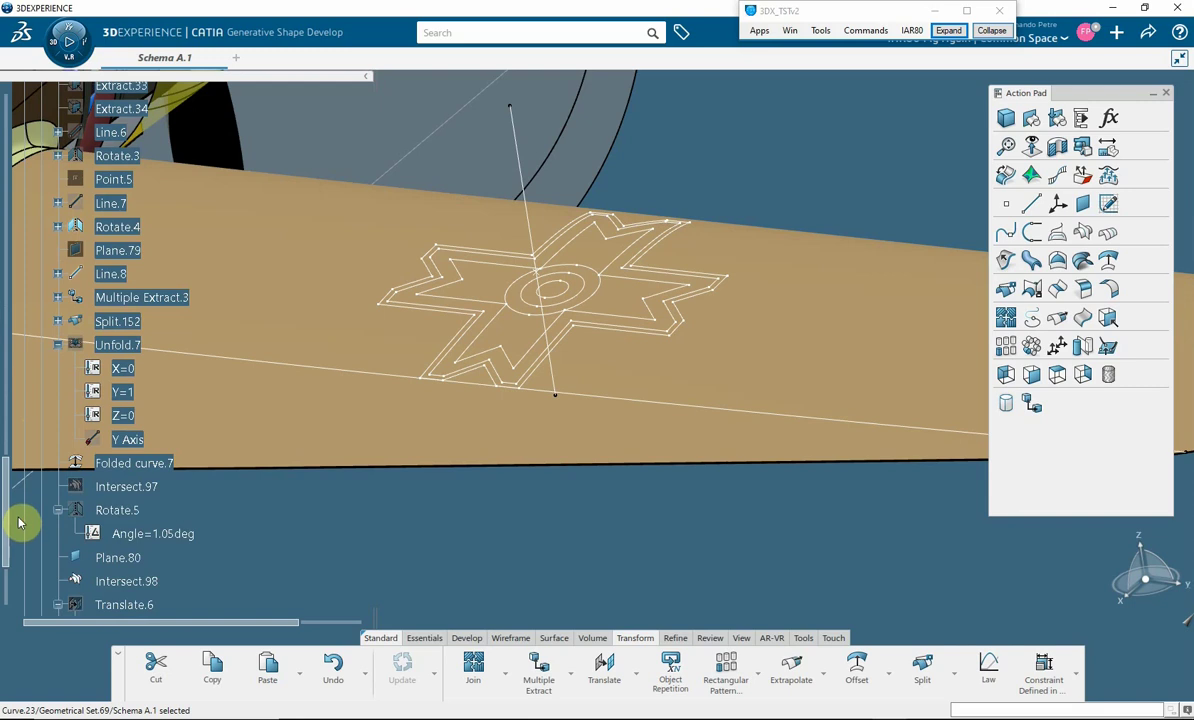
{"action": "scroll", "coordinate": [21, 520], "scroll_direction": "down", "scroll_amount": 2}
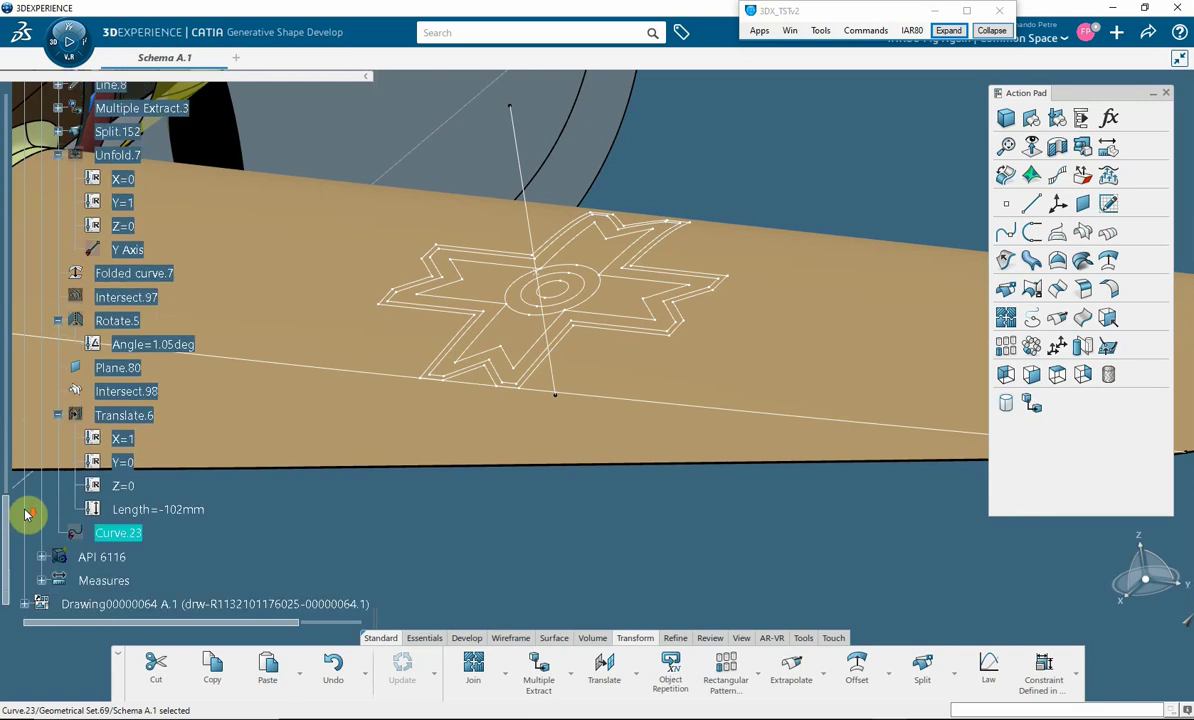
{"action": "left_click", "coordinate": [112, 533]}
{"action": "left_click", "coordinate": [497, 545]}
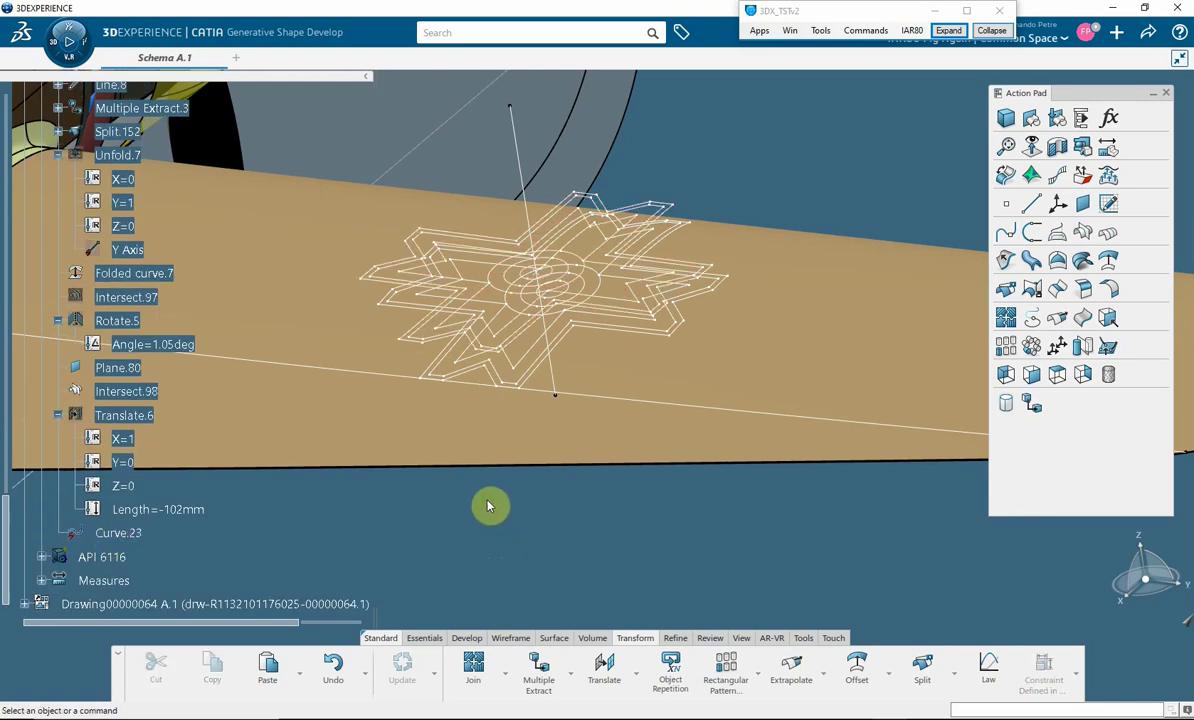
Start an Unfold of the wing's underside surface, Split.138, using the Y Axis as reference direction.
{"action": "middle_click_drag", "start_coordinate": [489, 506], "coordinate": [514, 435]}
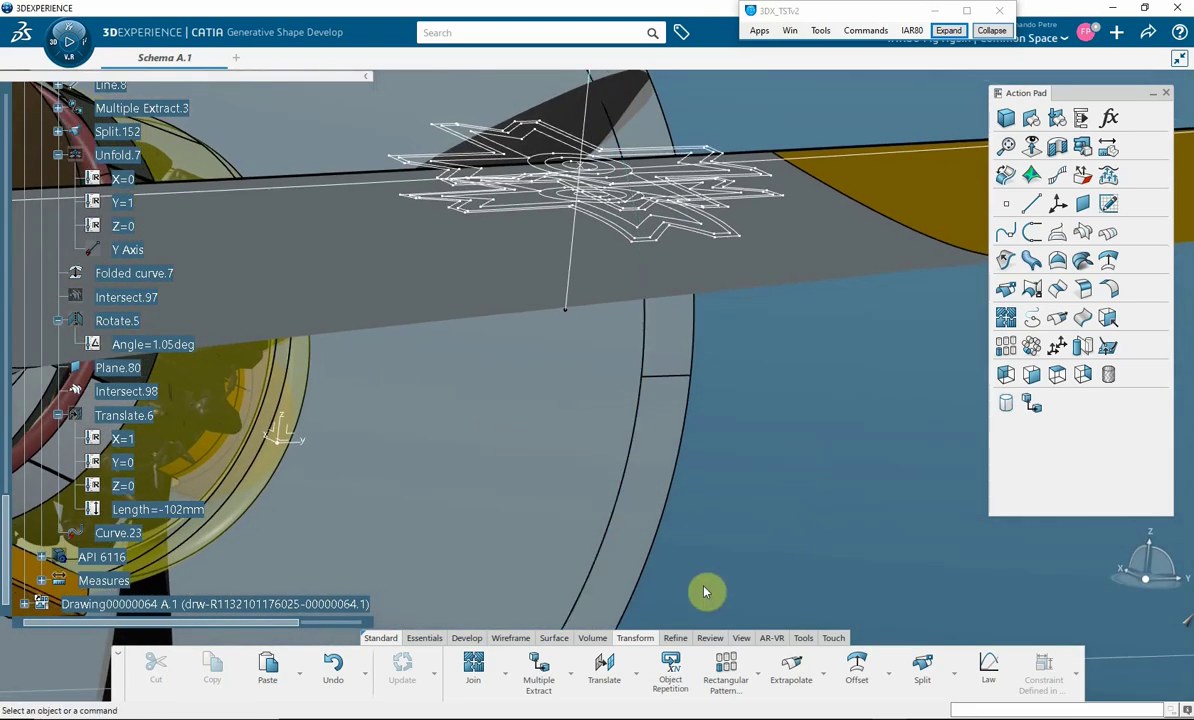
{"action": "left_click", "coordinate": [468, 638]}
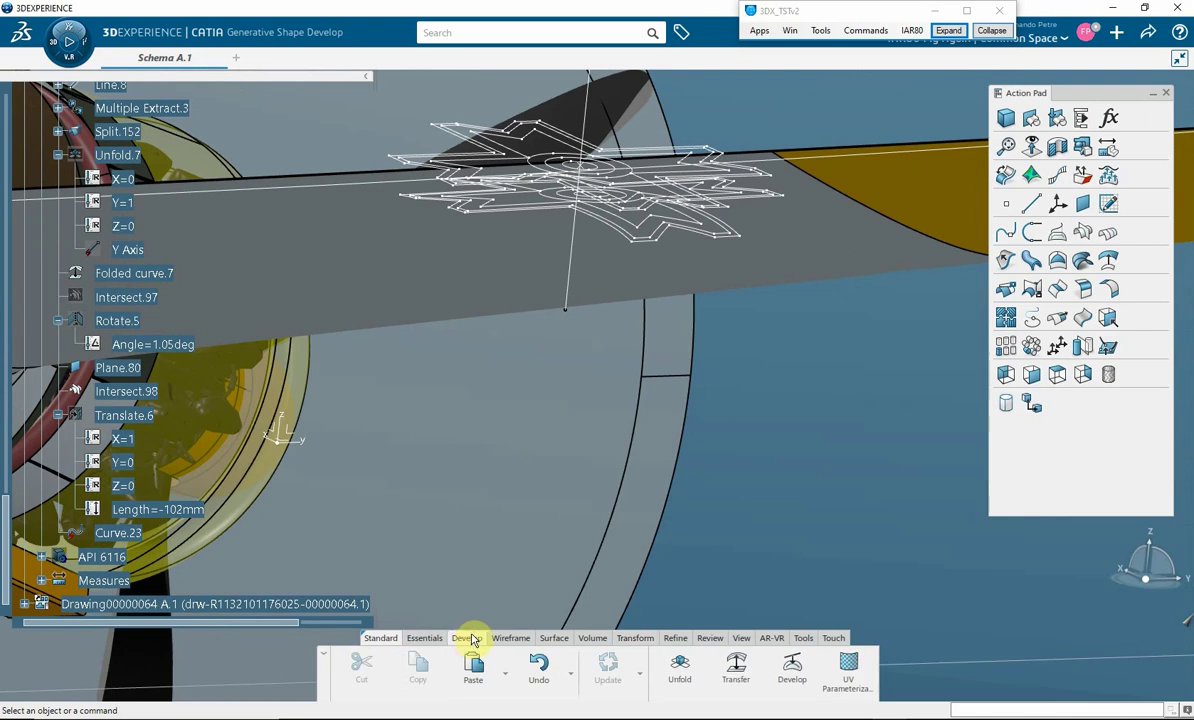
{"action": "left_click", "coordinate": [680, 668]}
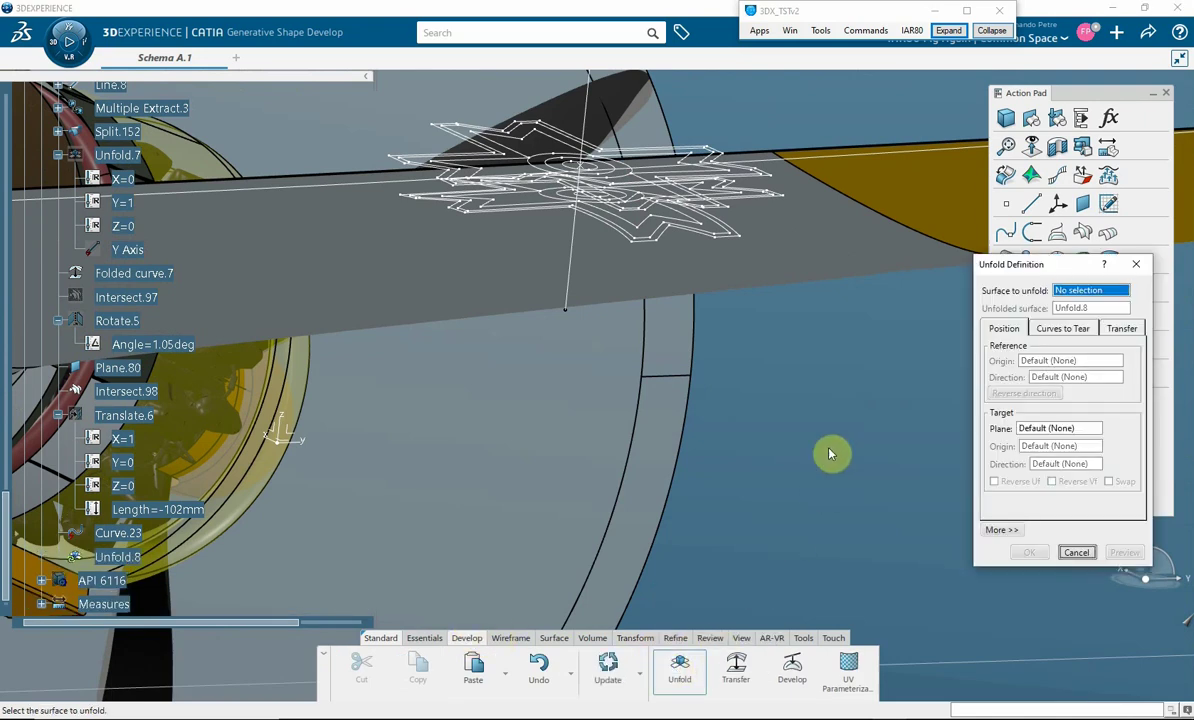
{"action": "left_click", "coordinate": [821, 259]}
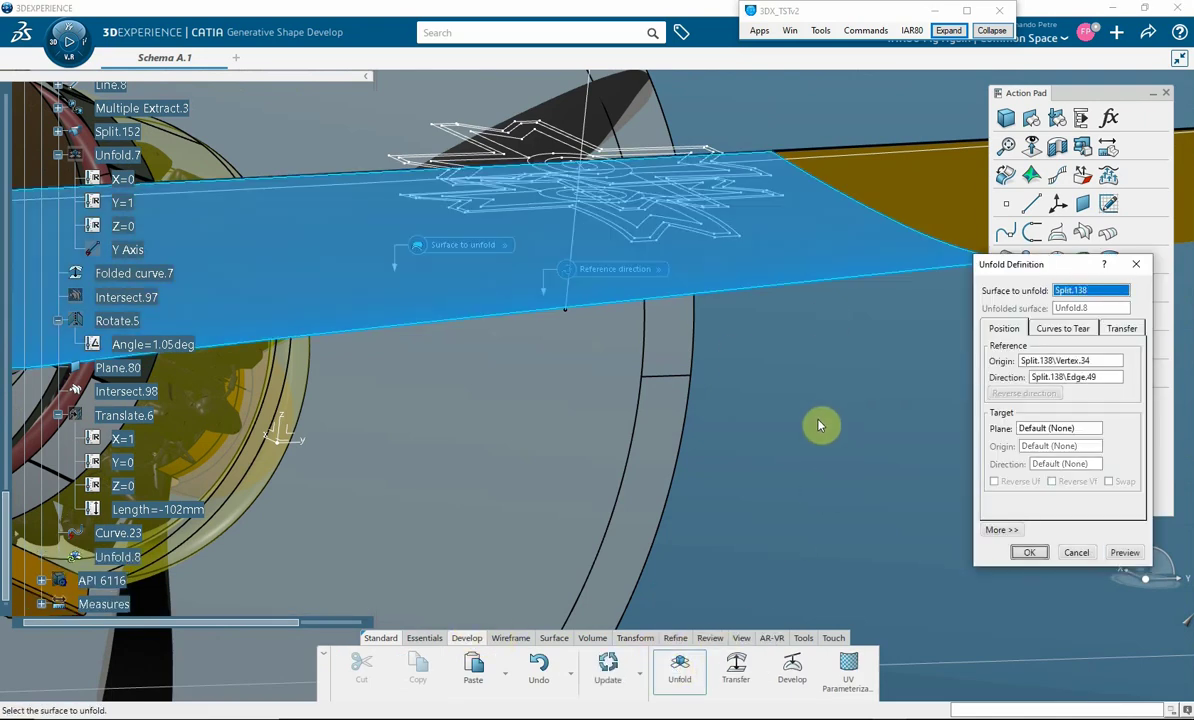
{"action": "left_click", "coordinate": [1050, 378]}
{"action": "right_click", "coordinate": [1052, 377]}
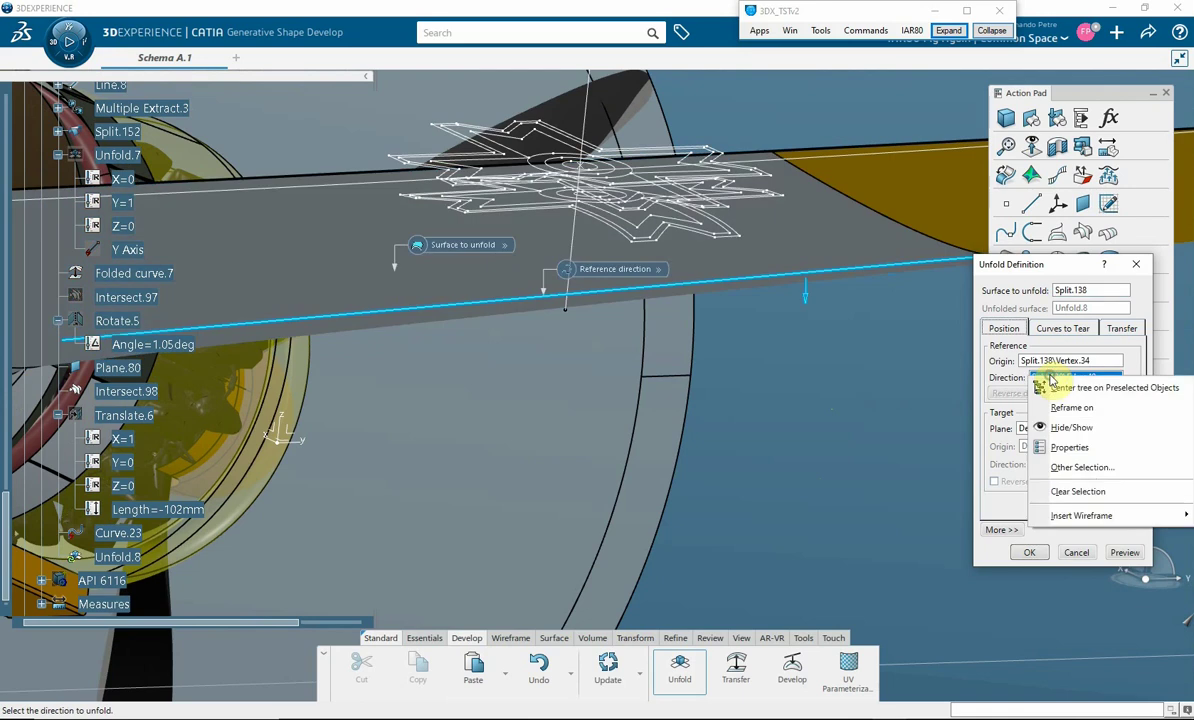
{"action": "mouse_move", "coordinate": [1092, 524]}
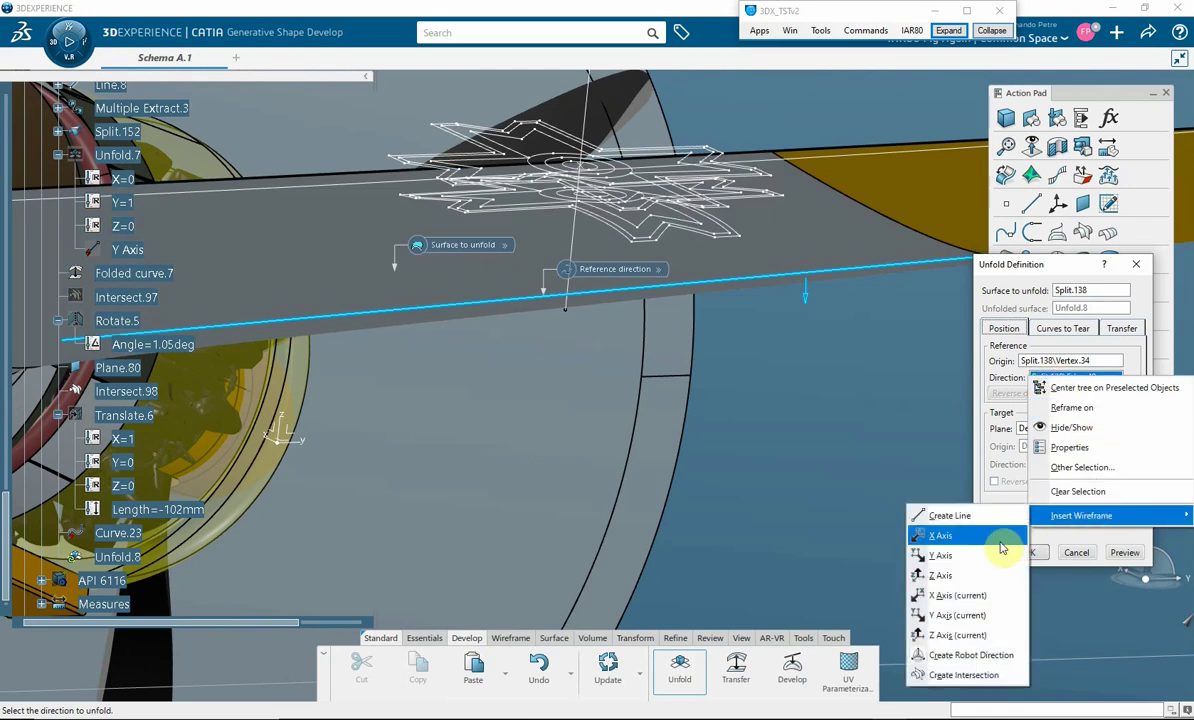
{"action": "left_click", "coordinate": [915, 555]}
Set the unfold's target plane to the xy plane and its target direction to the Y Component.
{"action": "left_click", "coordinate": [1048, 429]}
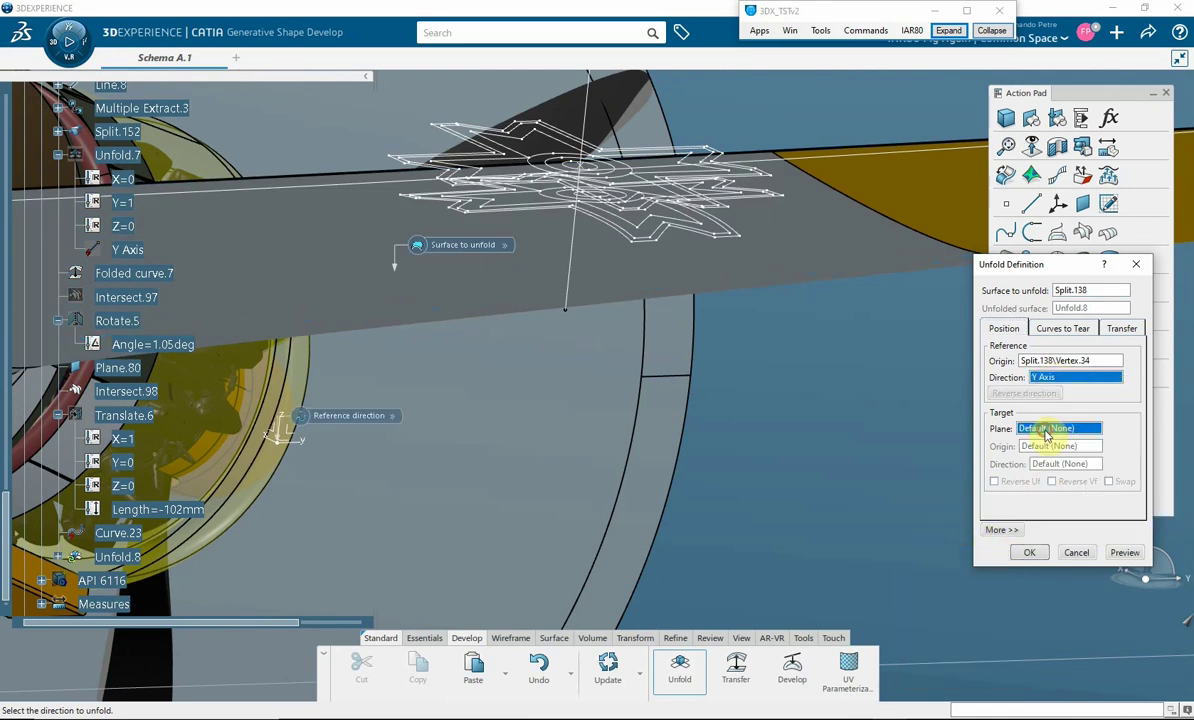
{"action": "right_click", "coordinate": [1048, 431]}
{"action": "mouse_move", "coordinate": [1074, 448]}
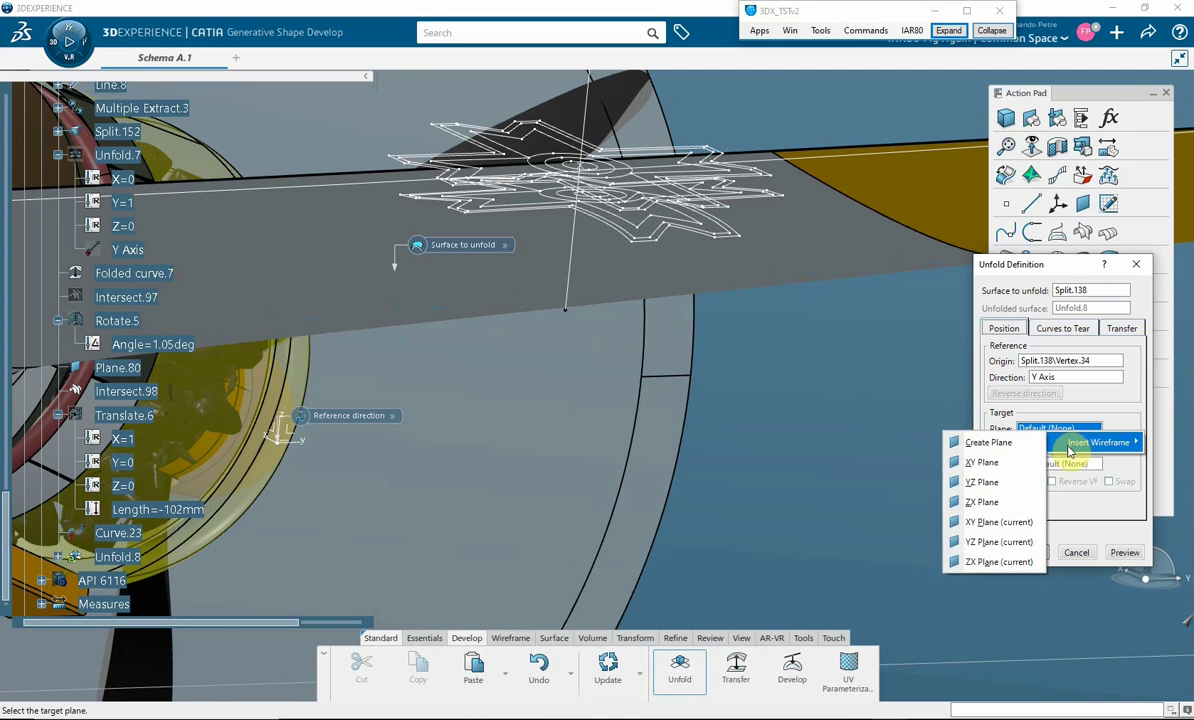
{"action": "left_click", "coordinate": [1000, 463]}
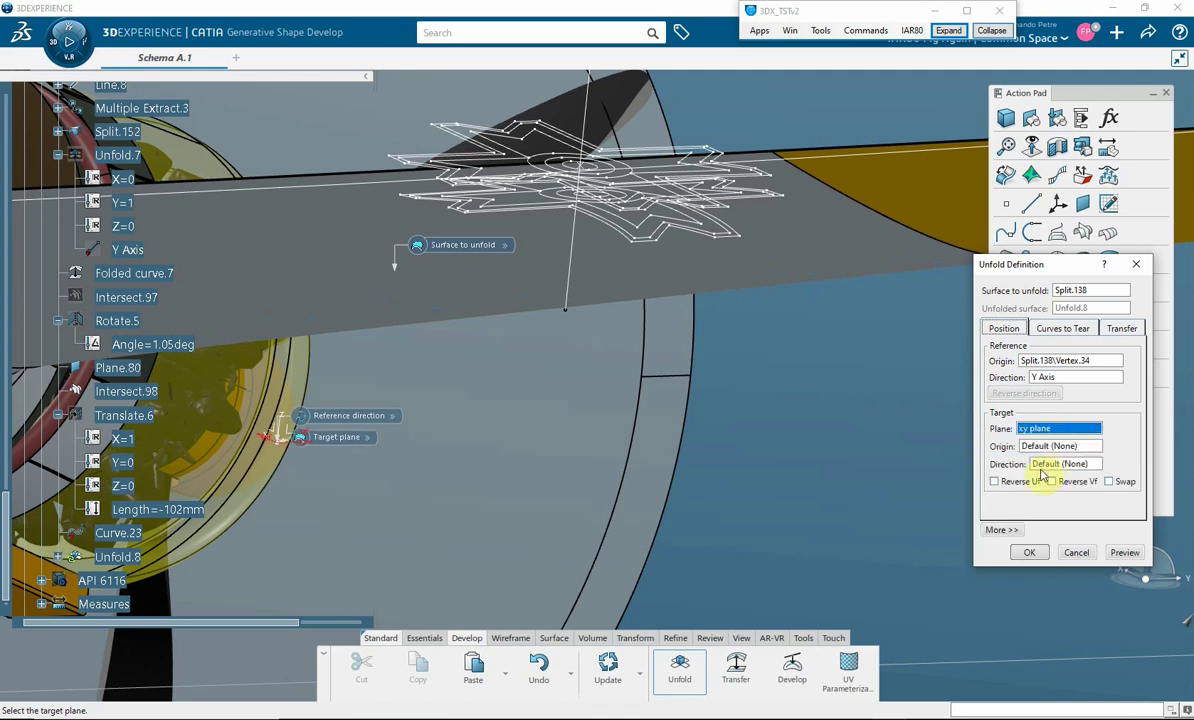
{"action": "right_click", "coordinate": [1047, 463]}
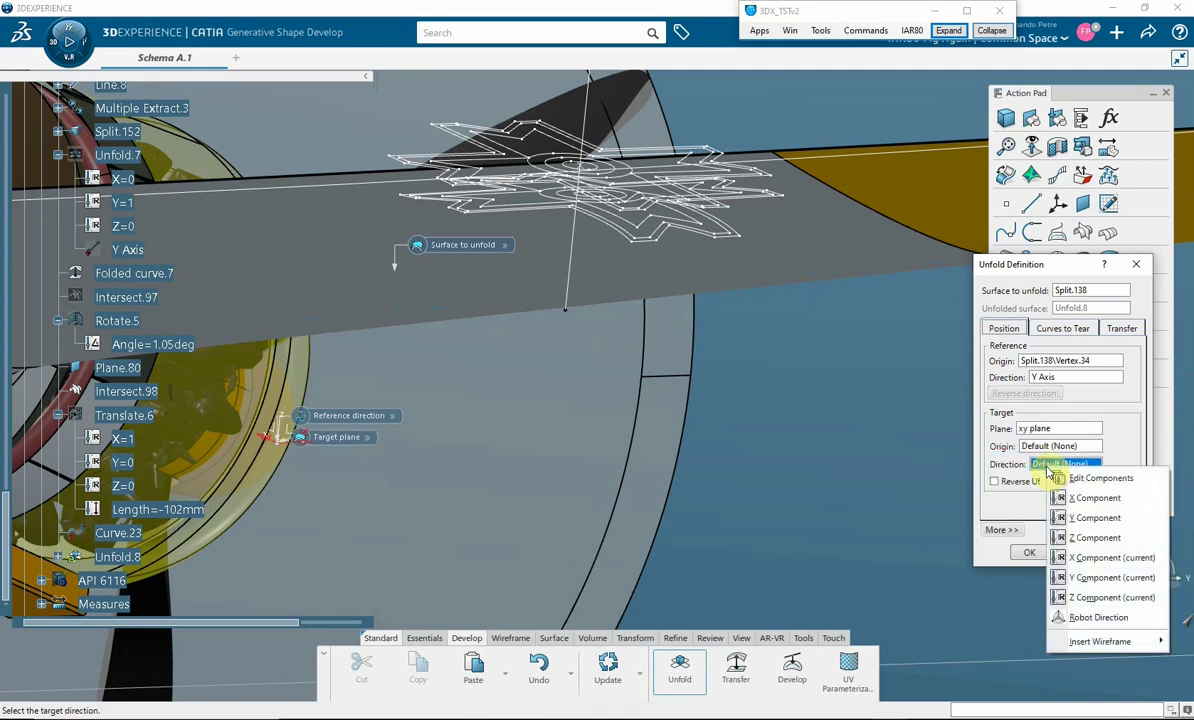
{"action": "left_click", "coordinate": [1097, 519]}
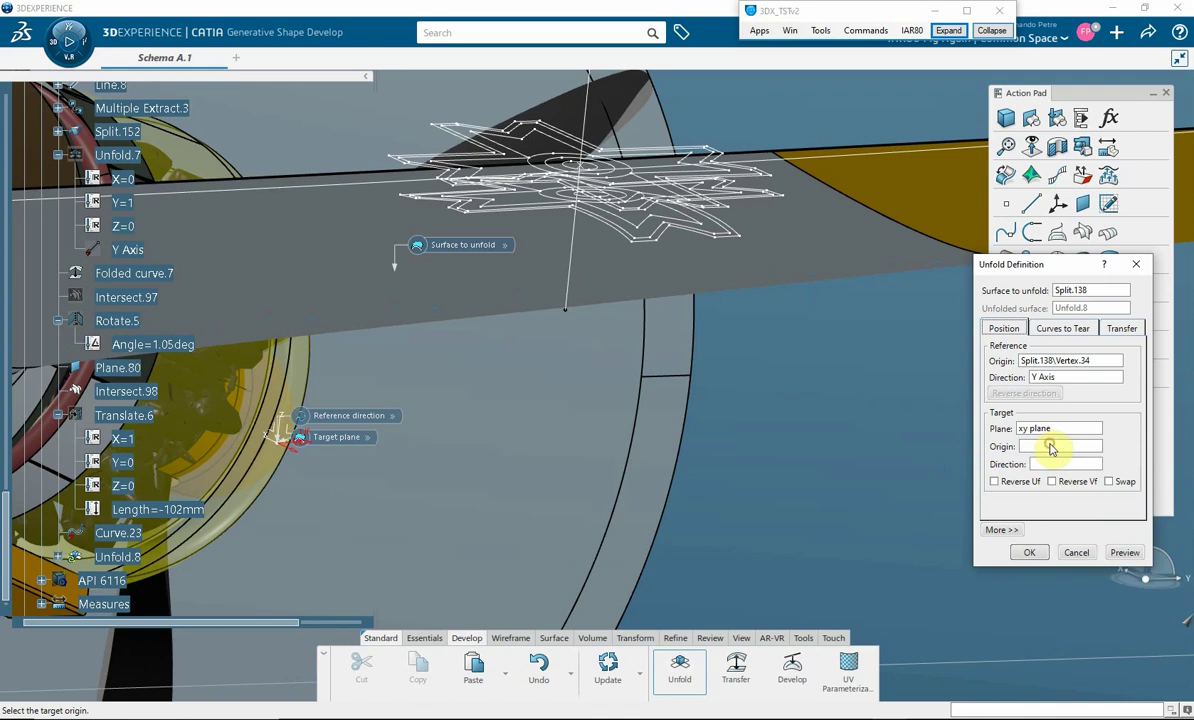
{"action": "right_click", "coordinate": [1051, 448]}
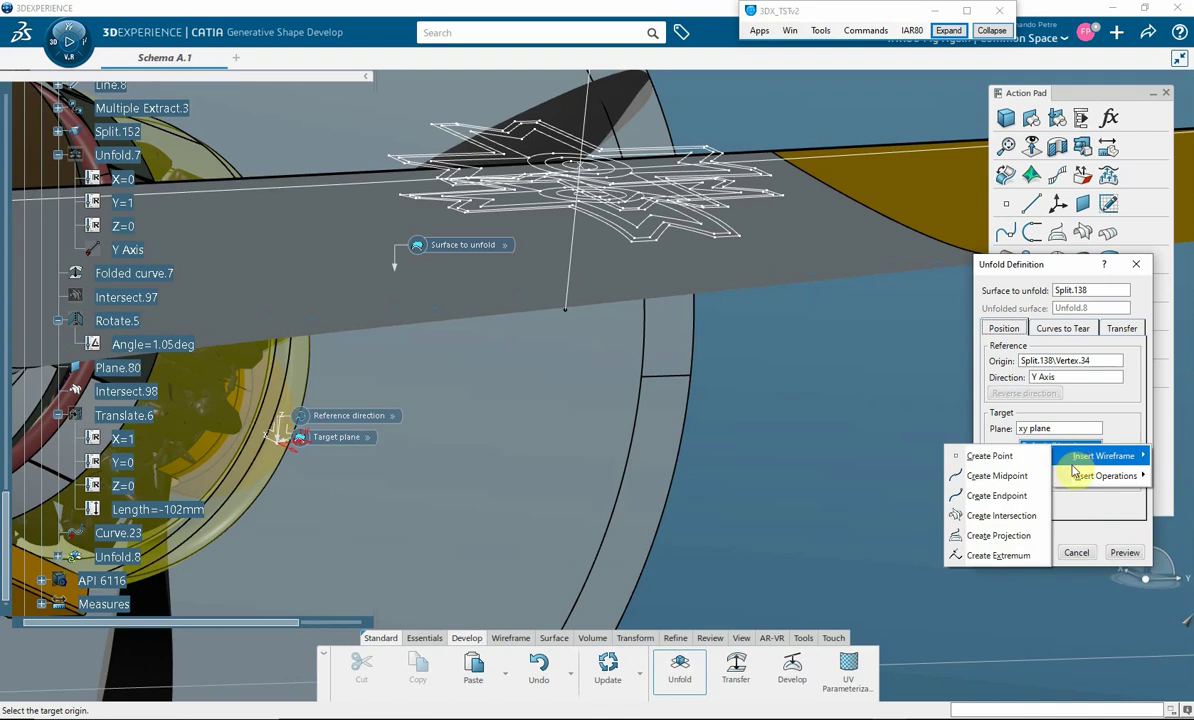
{"action": "mouse_move", "coordinate": [1072, 457]}
{"action": "left_click", "coordinate": [838, 417]}
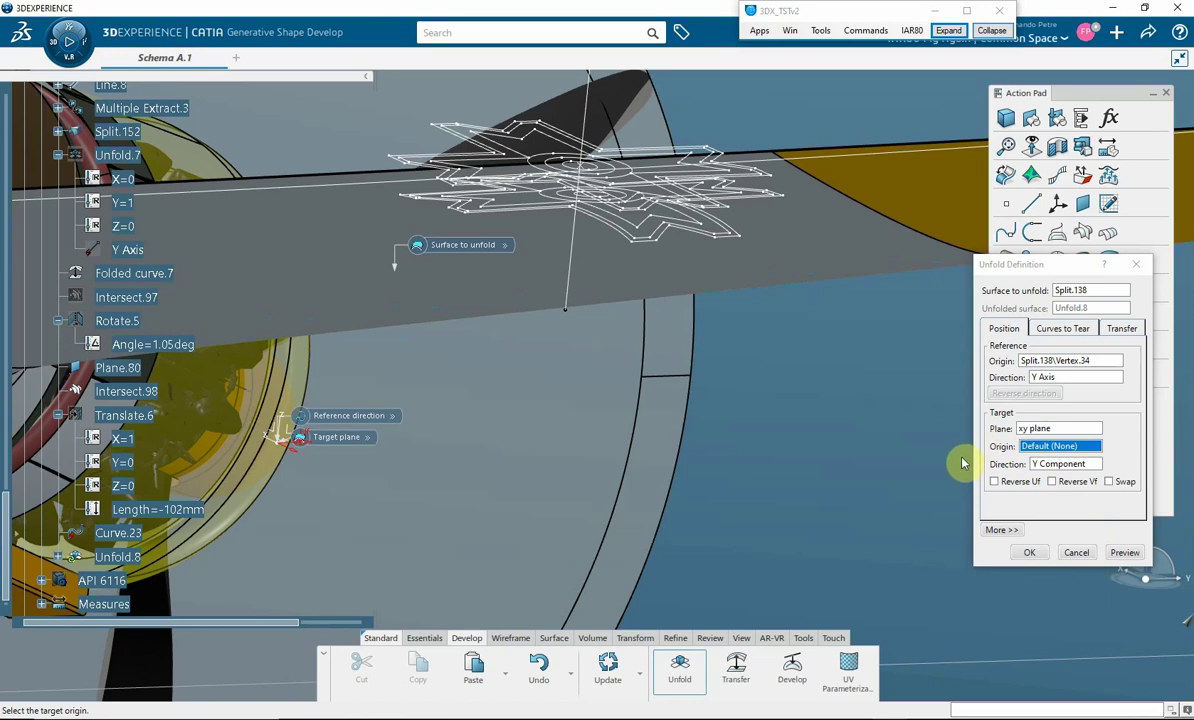
Use the wing-root corner vertex, Split.140\Vertex.35, as both the reference origin and the target origin of the unfold.
{"action": "middle_click_drag", "start_coordinate": [481, 378], "coordinate": [690, 442]}
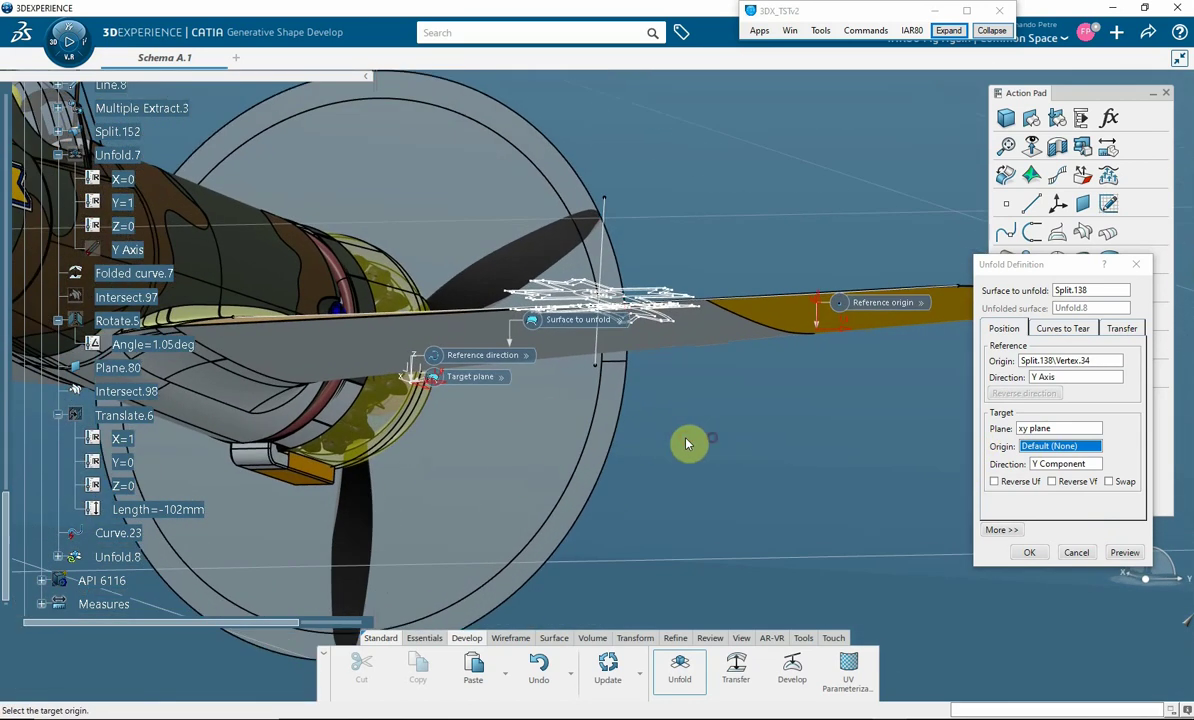
{"action": "left_click", "coordinate": [1057, 368]}
{"action": "middle_click_drag", "start_coordinate": [778, 432], "coordinate": [528, 280]}
{"action": "middle_click_drag", "start_coordinate": [446, 256], "coordinate": [640, 413]}
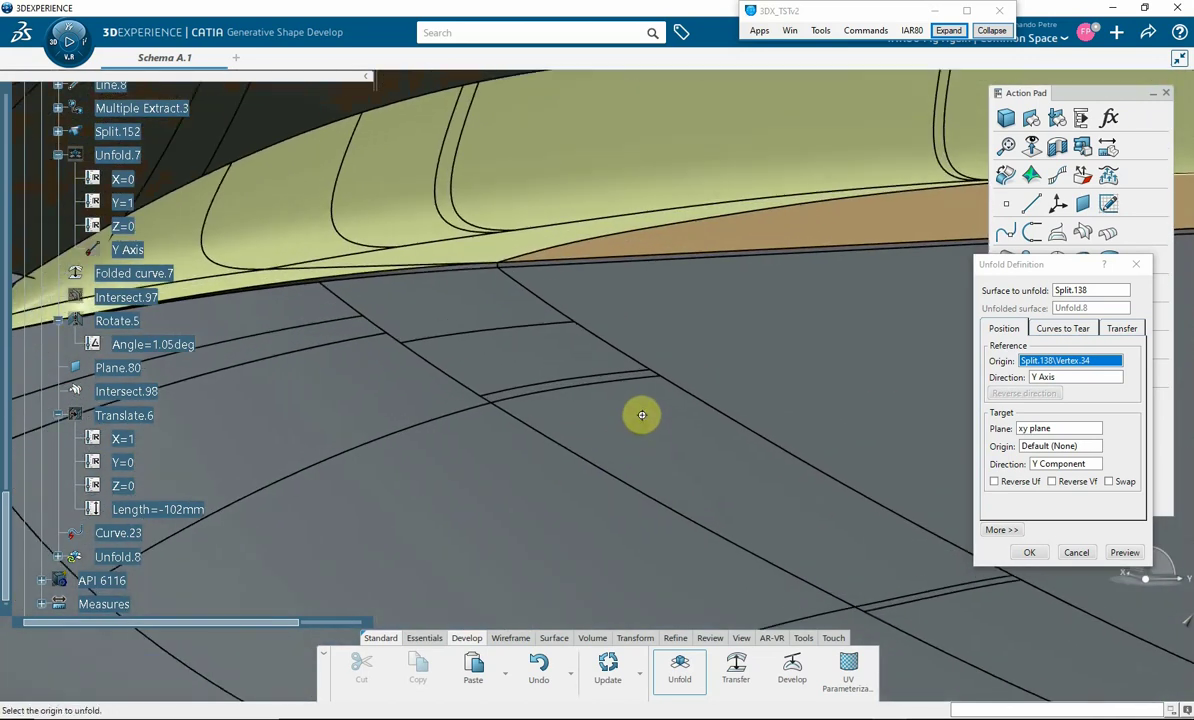
{"action": "left_click", "coordinate": [501, 268]}
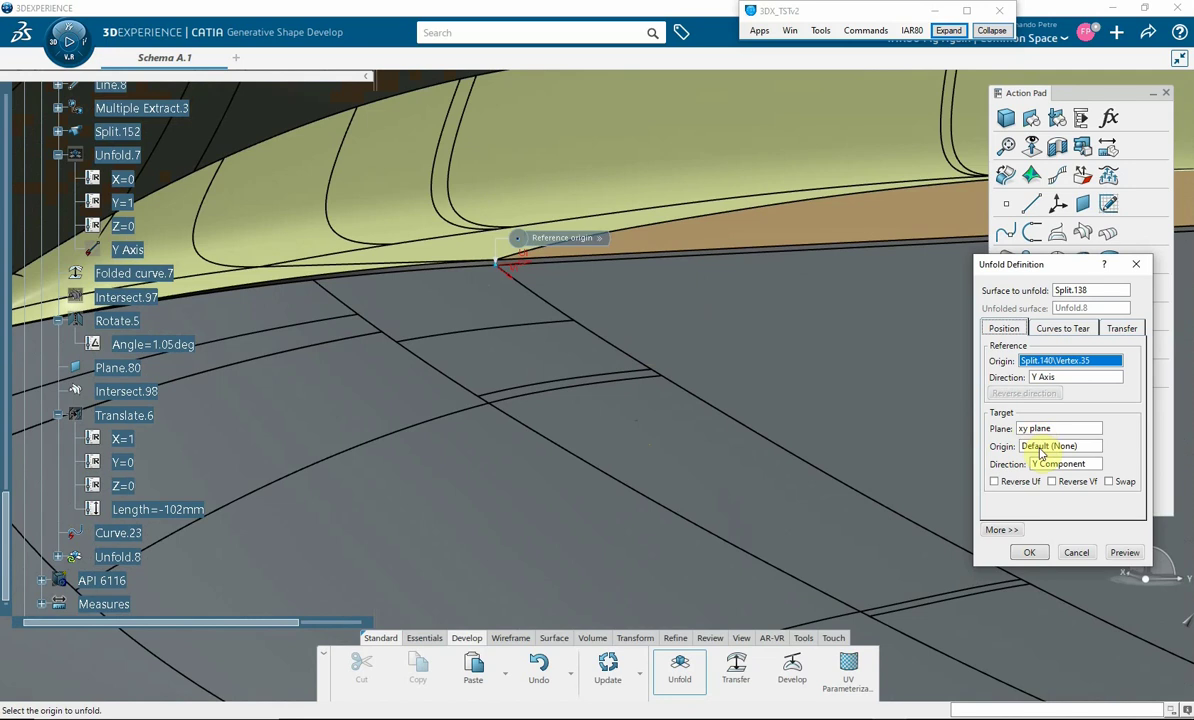
{"action": "left_click", "coordinate": [1040, 449]}
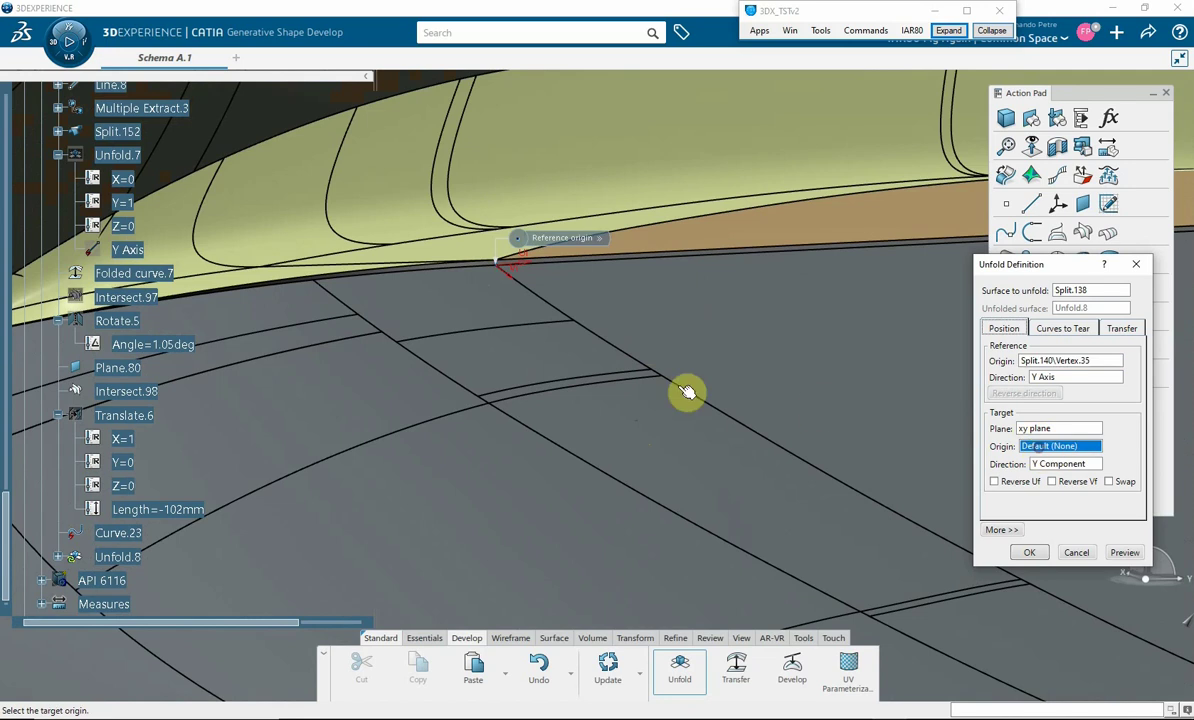
{"action": "left_click", "coordinate": [505, 272]}
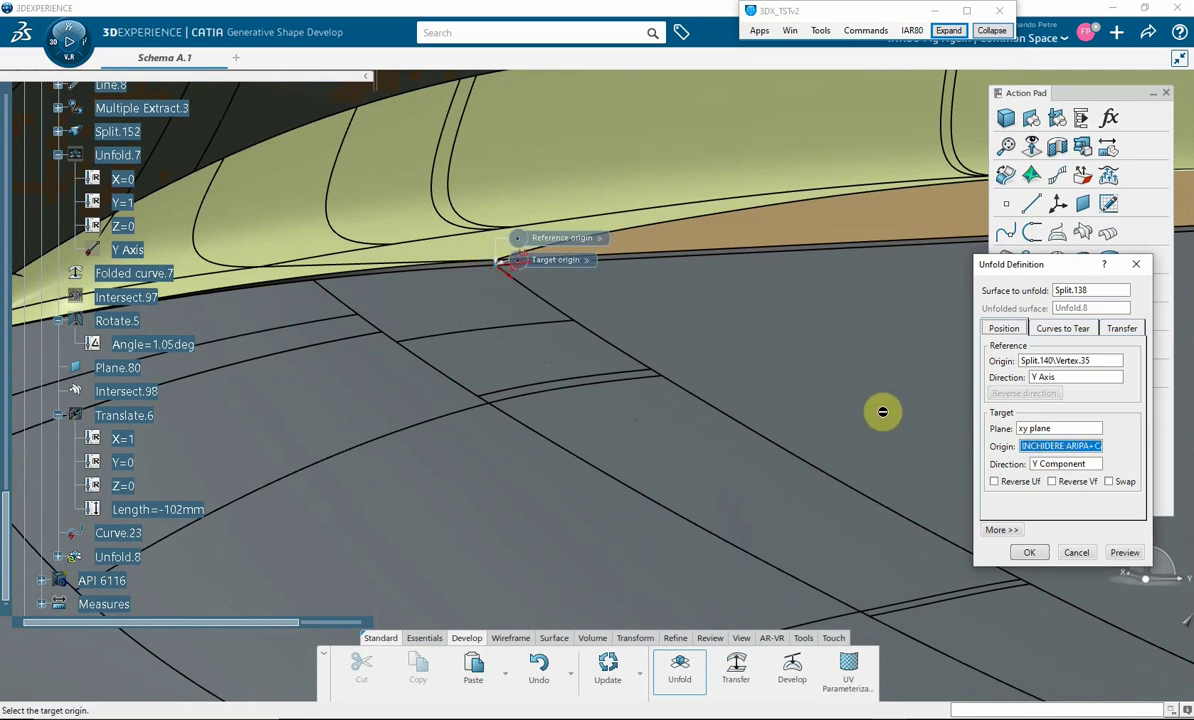
Use surface type All, preview the unfolded underside surface and create it.
{"action": "left_click", "coordinate": [1000, 530]}
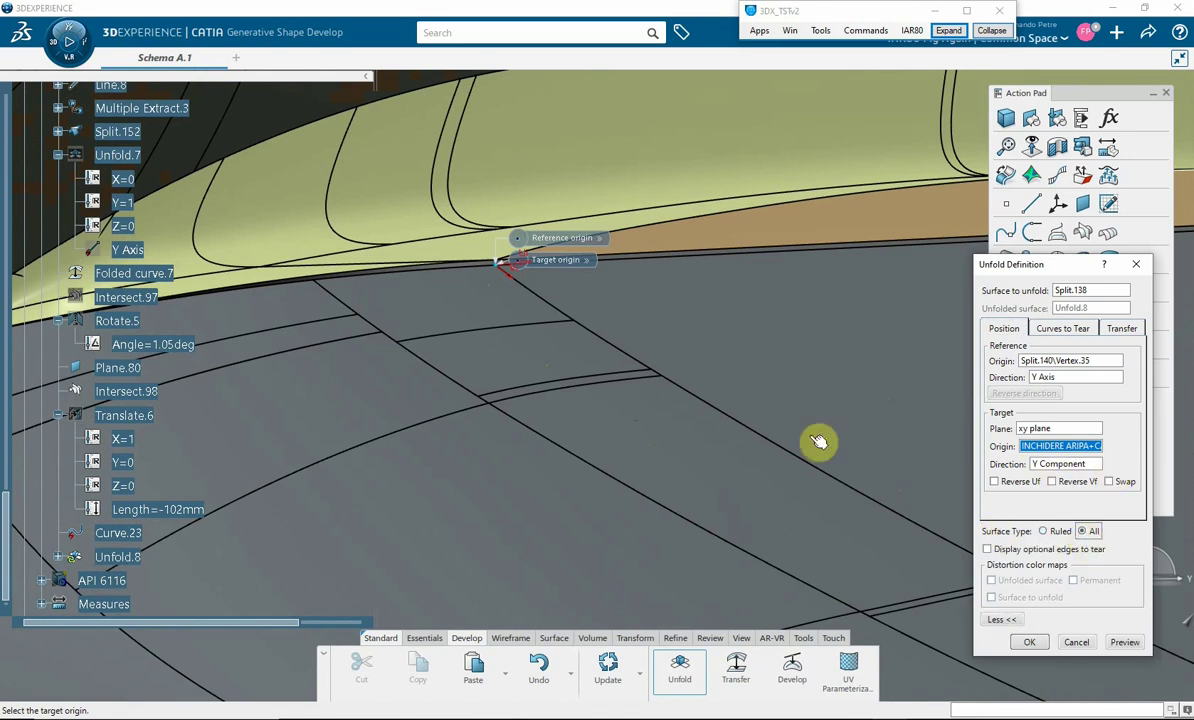
{"action": "middle_click_drag", "start_coordinate": [682, 392], "coordinate": [483, 457]}
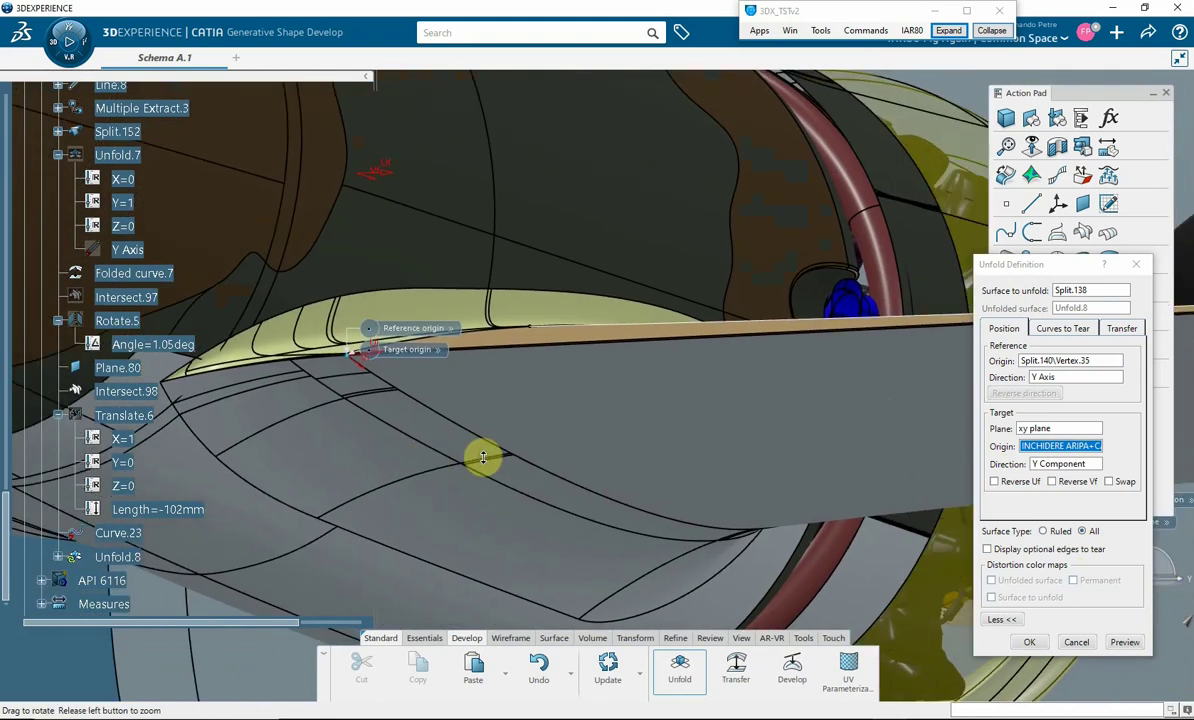
{"action": "middle_click_drag", "start_coordinate": [634, 456], "coordinate": [690, 422]}
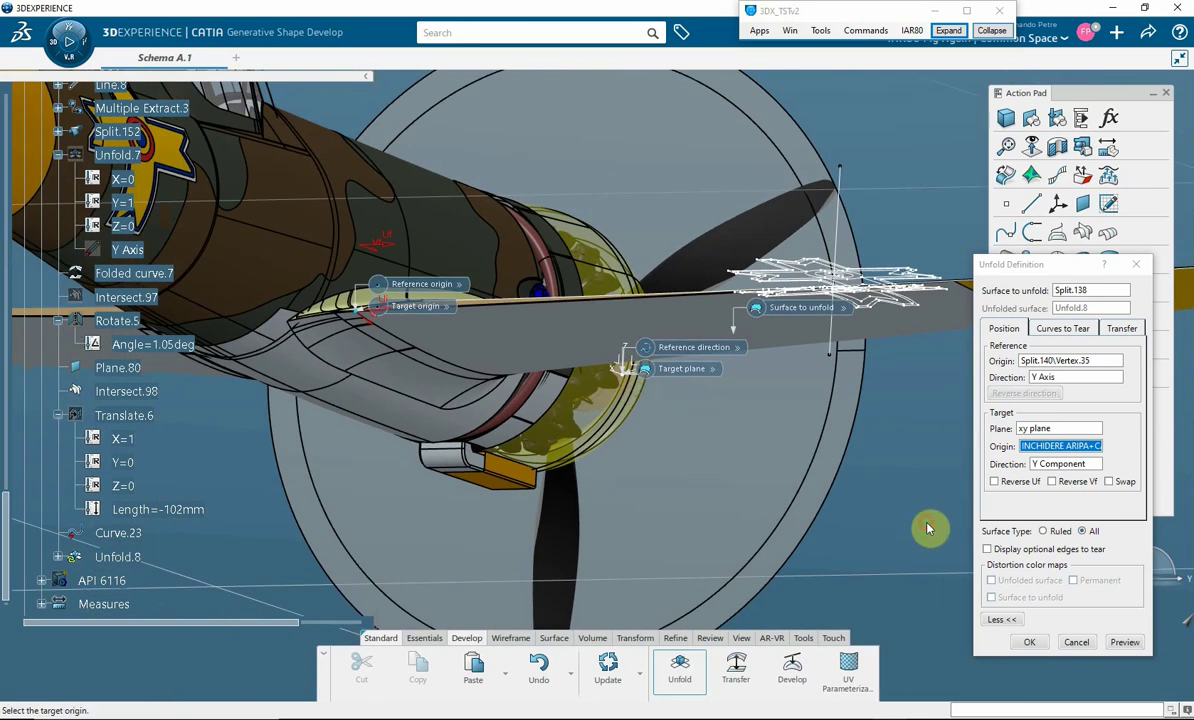
{"action": "left_click", "coordinate": [1123, 642]}
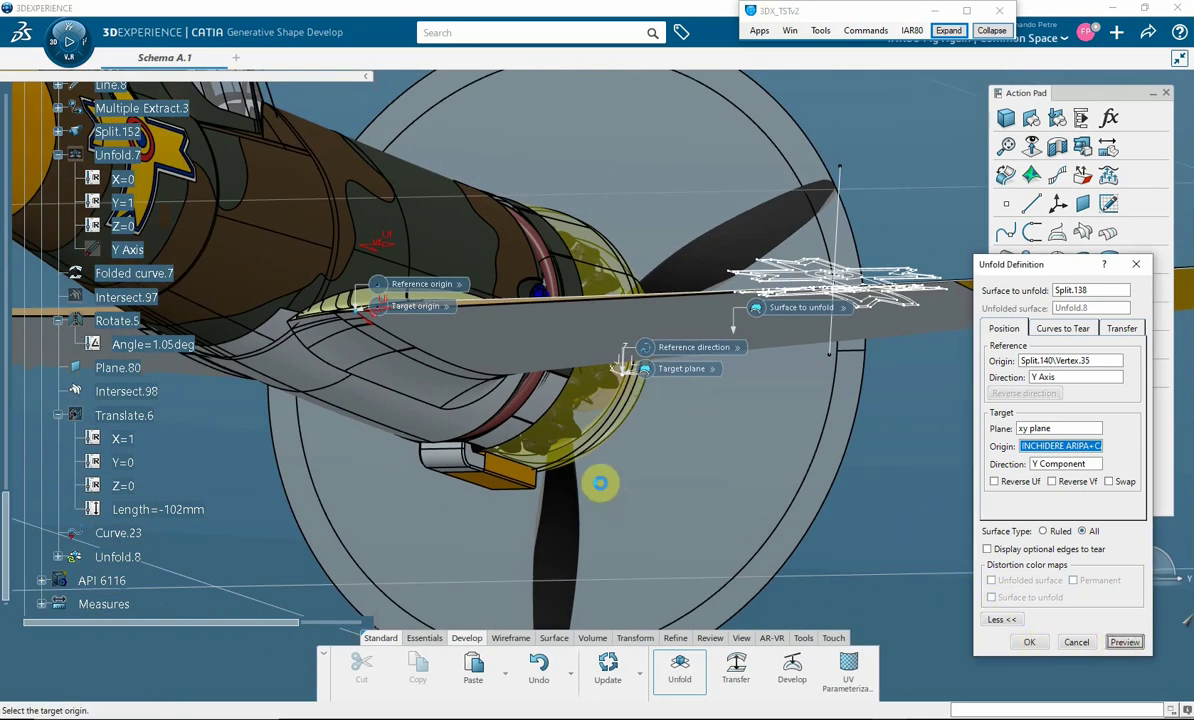
{"action": "middle_click_drag", "start_coordinate": [608, 496], "coordinate": [566, 372]}
{"action": "left_click", "coordinate": [1031, 643]}
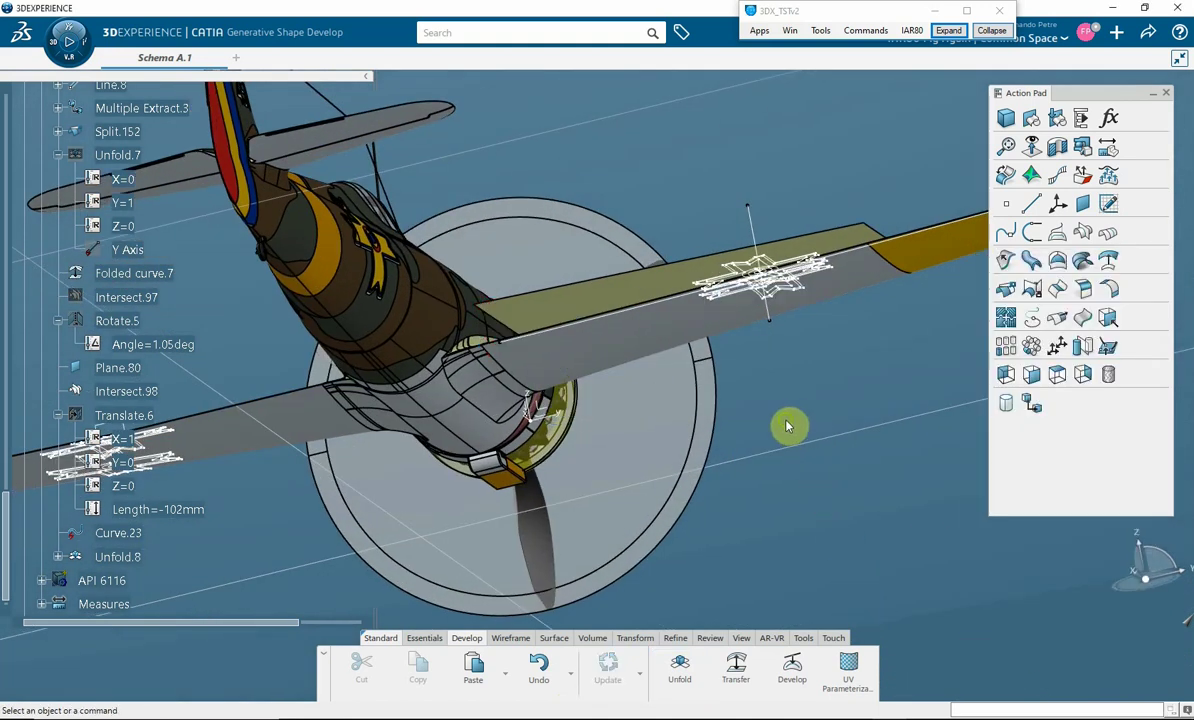
Transfer Curve.23 onto the underside surface Split.138 from Unfold.8 with the Fold option, keeping all sub-elements.
{"action": "middle_click_drag", "start_coordinate": [786, 426], "coordinate": [545, 603]}
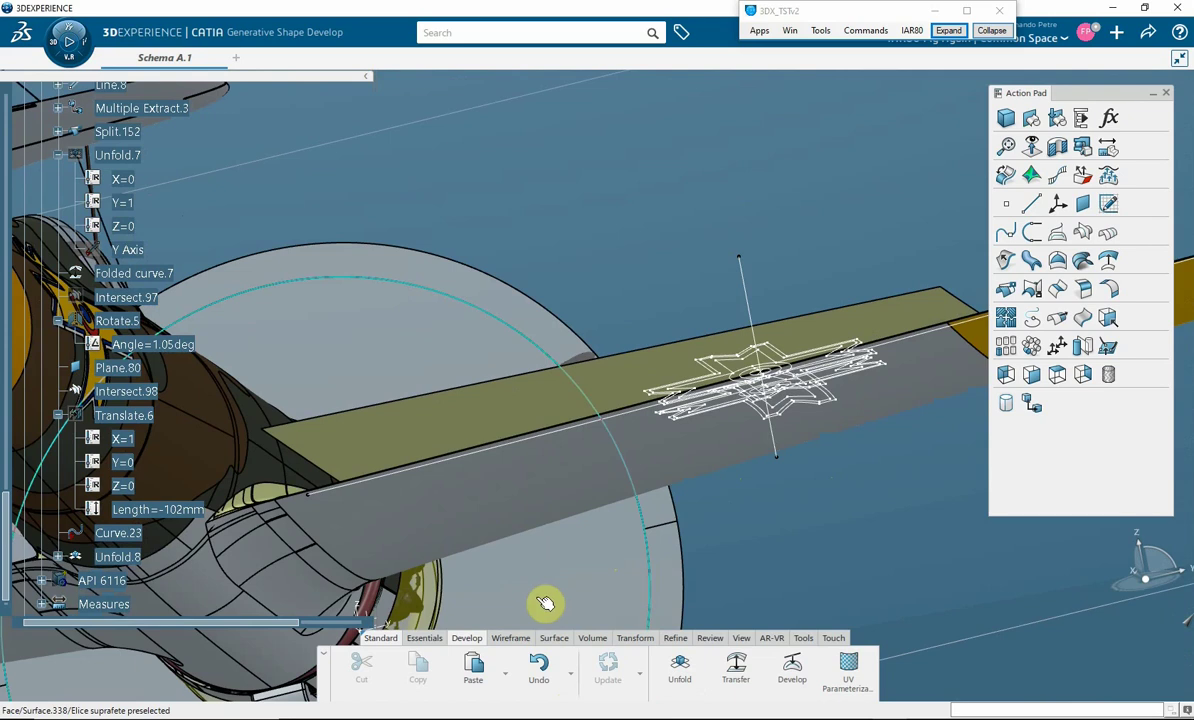
{"action": "middle_click_drag", "start_coordinate": [836, 573], "coordinate": [726, 518]}
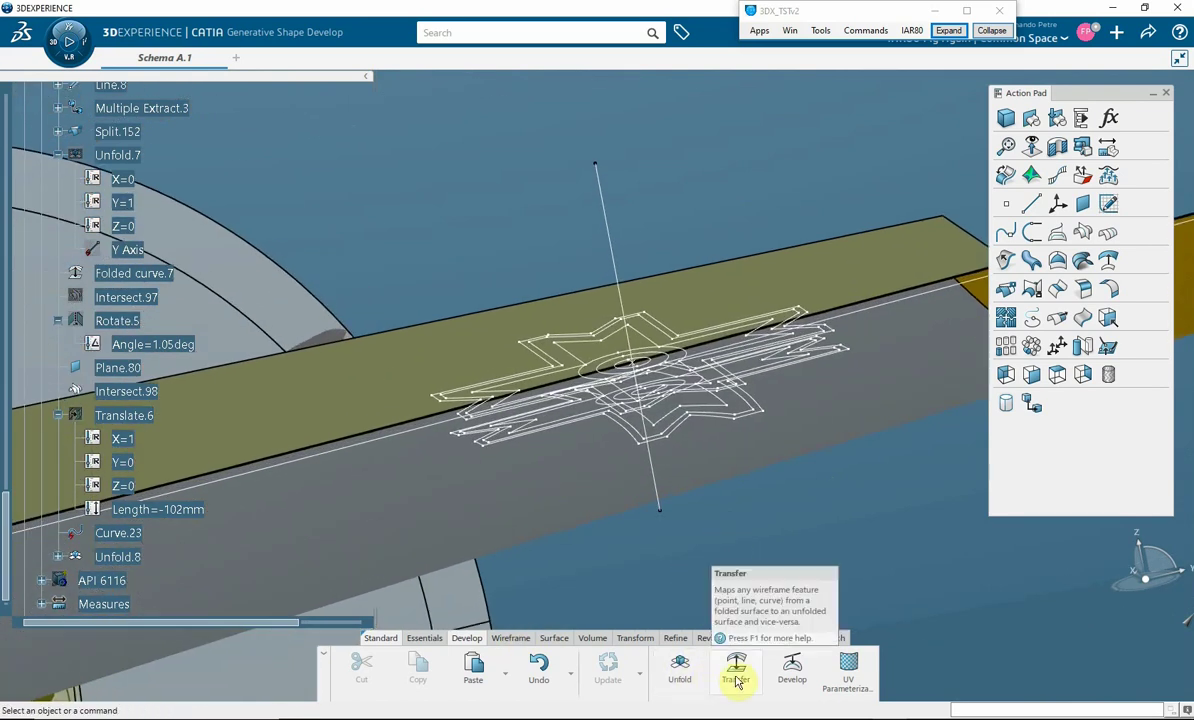
{"action": "left_click", "coordinate": [736, 668]}
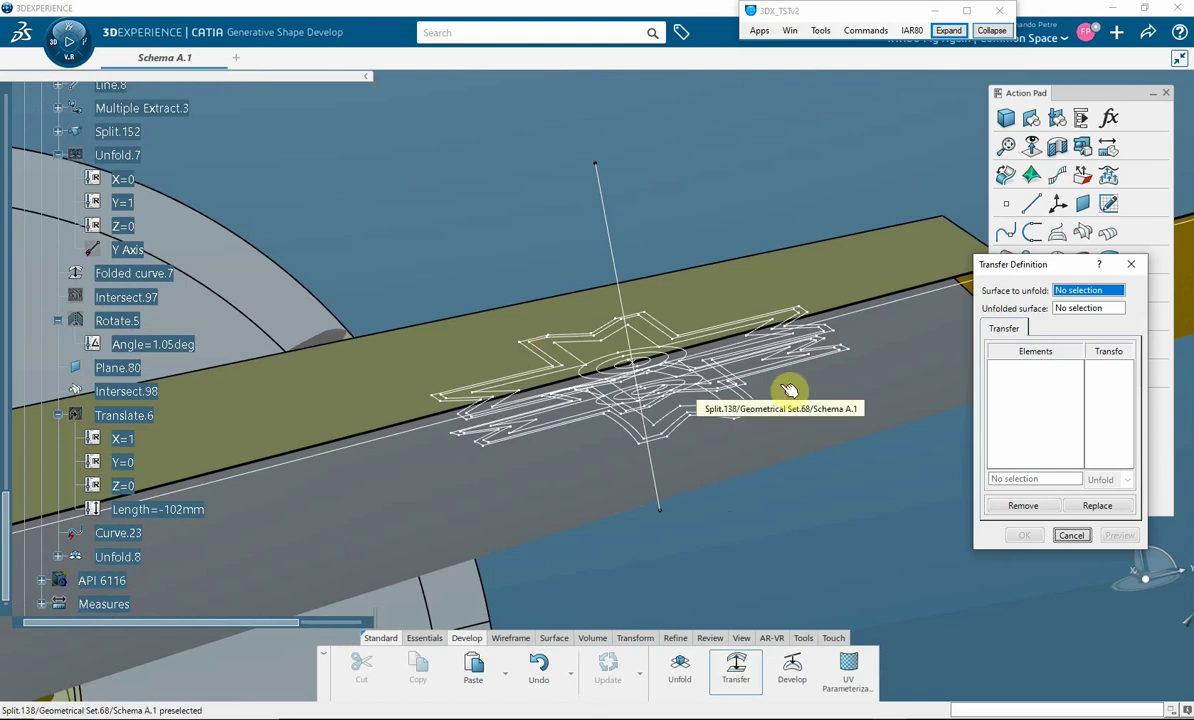
{"action": "left_click", "coordinate": [816, 418]}
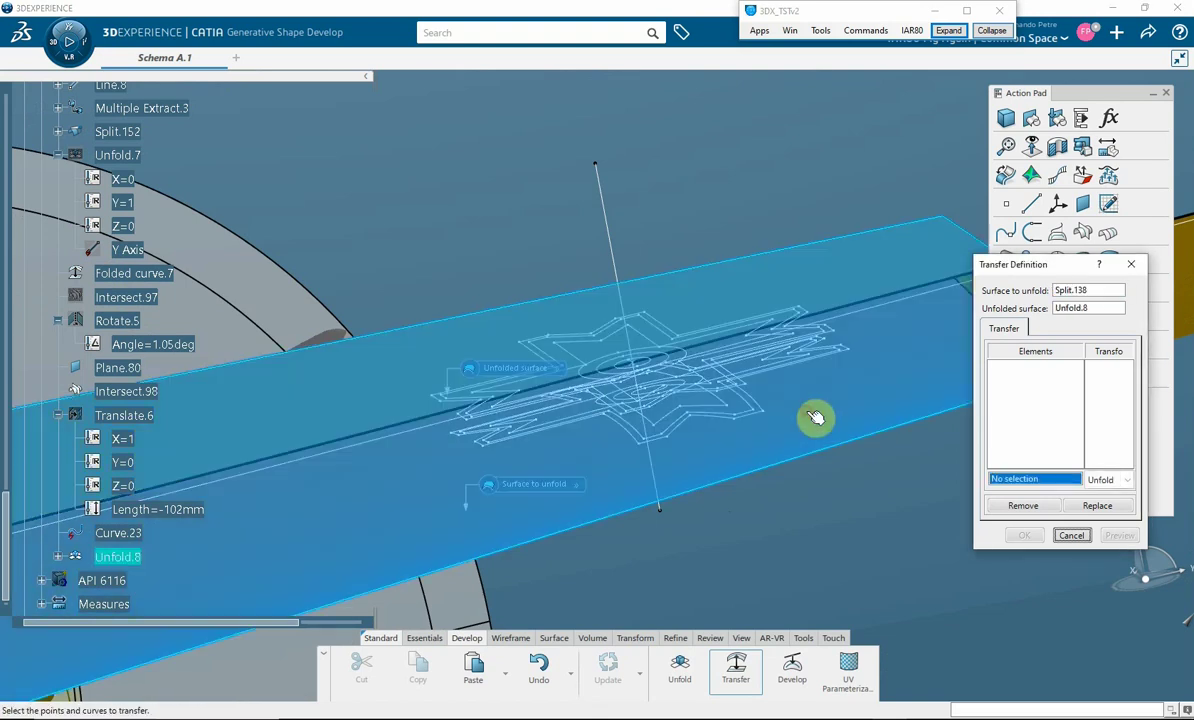
{"action": "left_click", "coordinate": [1097, 481]}
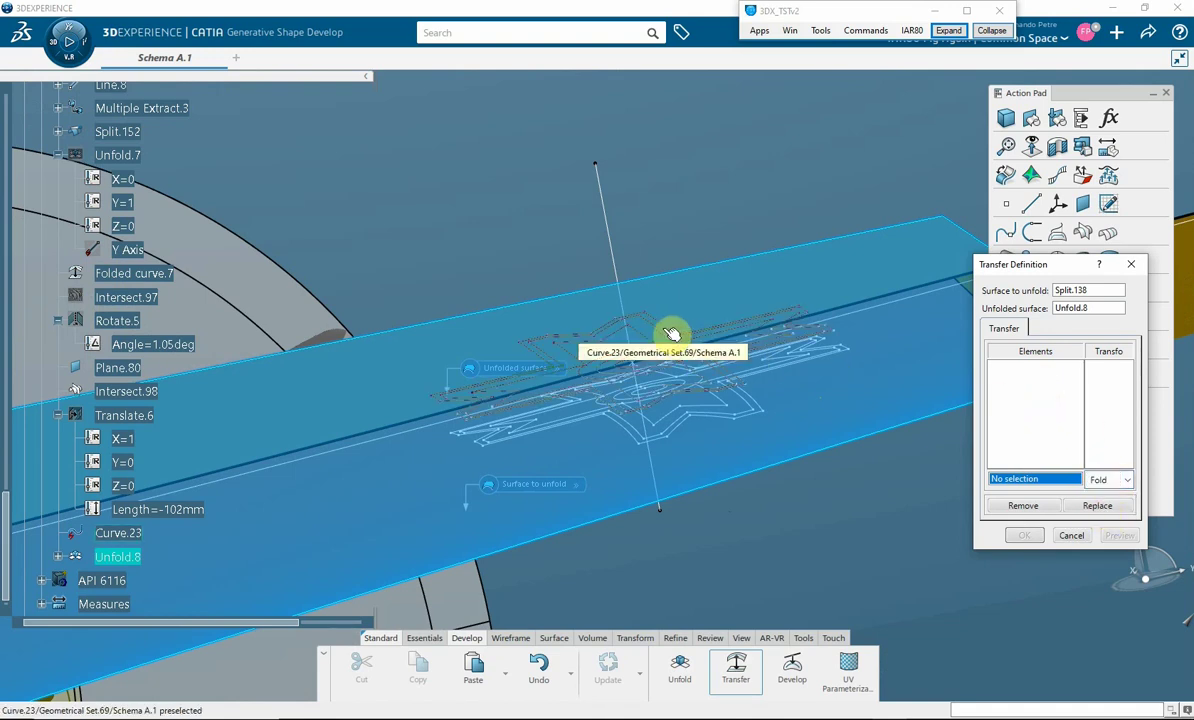
{"action": "left_click", "coordinate": [133, 537]}
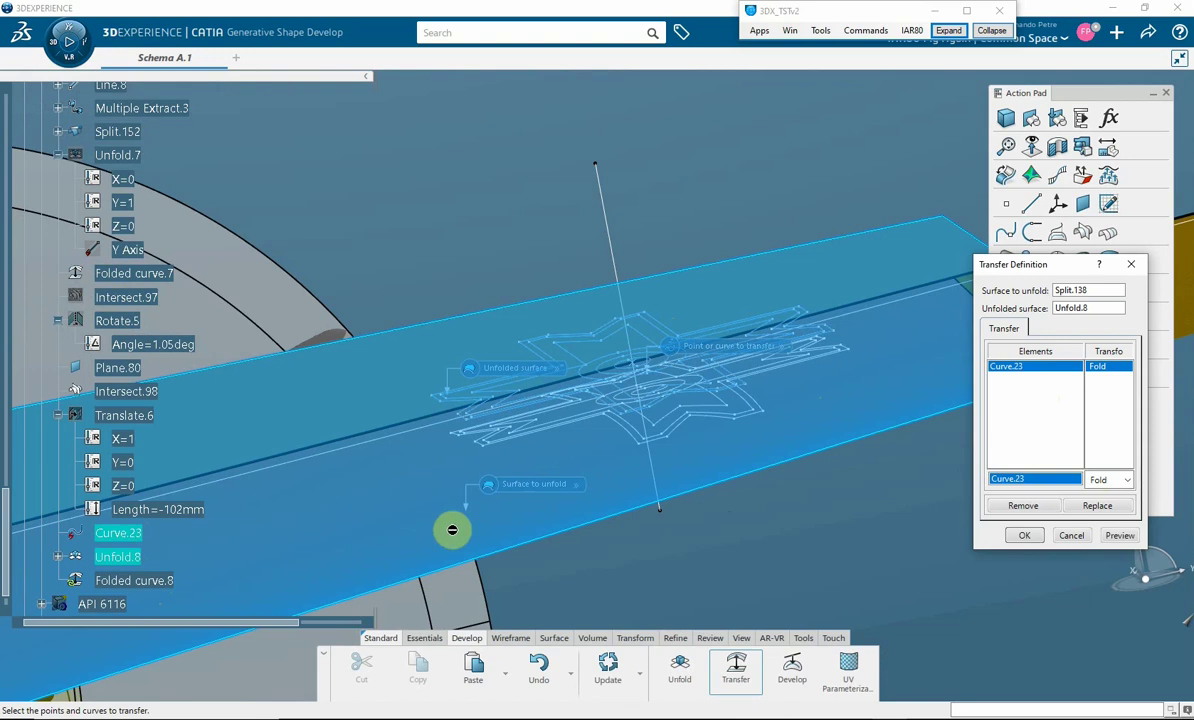
{"action": "mouse_move", "coordinate": [631, 498]}
{"action": "middle_mouse_down"}
{"action": "mouse_move", "coordinate": [616, 441]}
{"action": "mouse_move", "coordinate": [620, 510]}
{"action": "middle_mouse_up"}
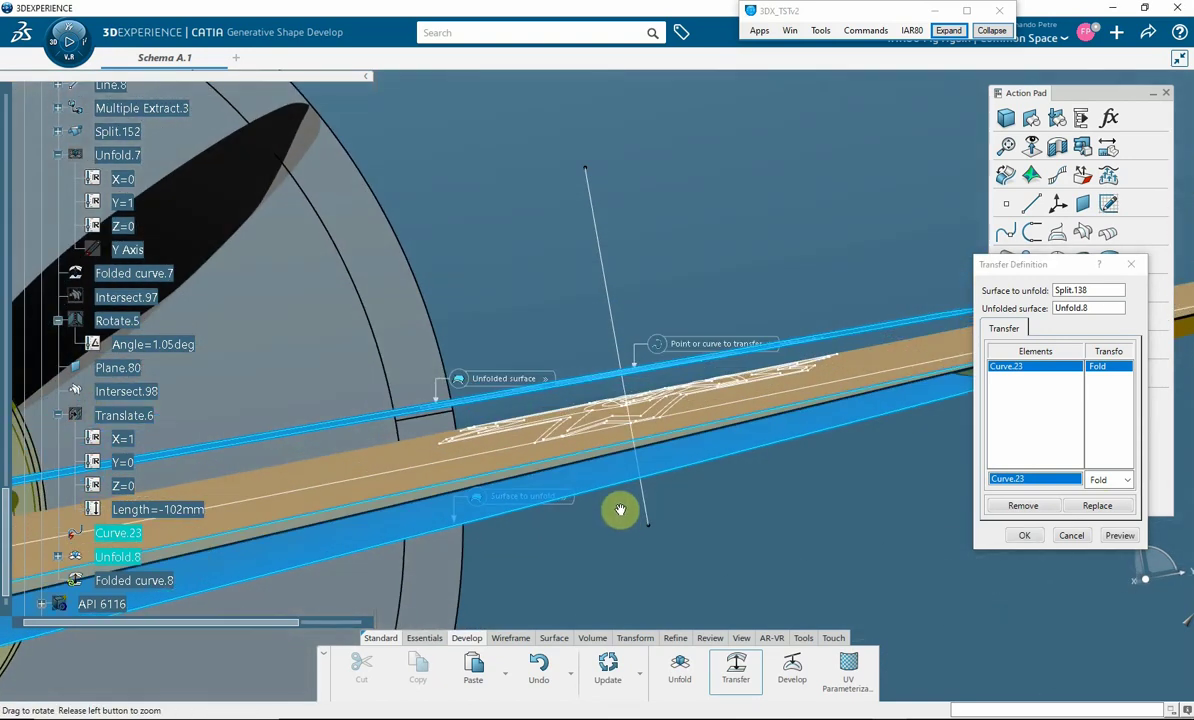
{"action": "left_click", "coordinate": [1026, 537]}
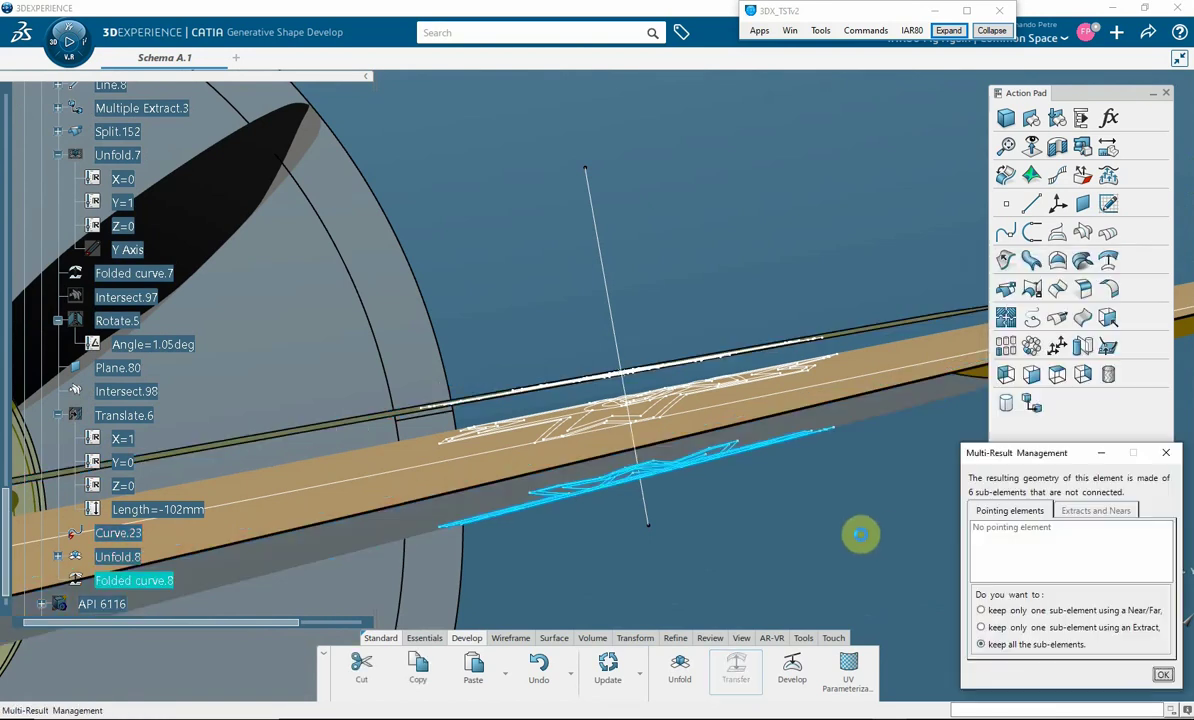
{"action": "left_click", "coordinate": [1162, 676]}
Hide the unfolded underside surface and the flat emblem Curve.23.
{"action": "middle_click_drag", "start_coordinate": [675, 547], "coordinate": [661, 491]}
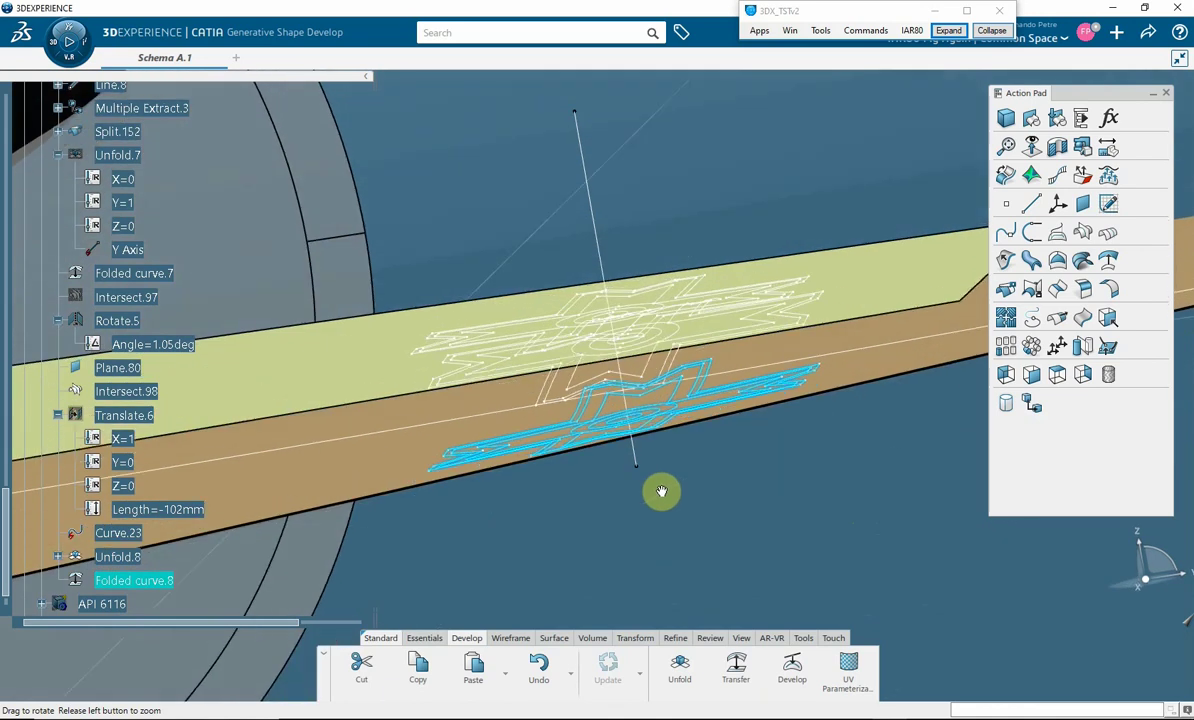
{"action": "left_click", "coordinate": [906, 287]}
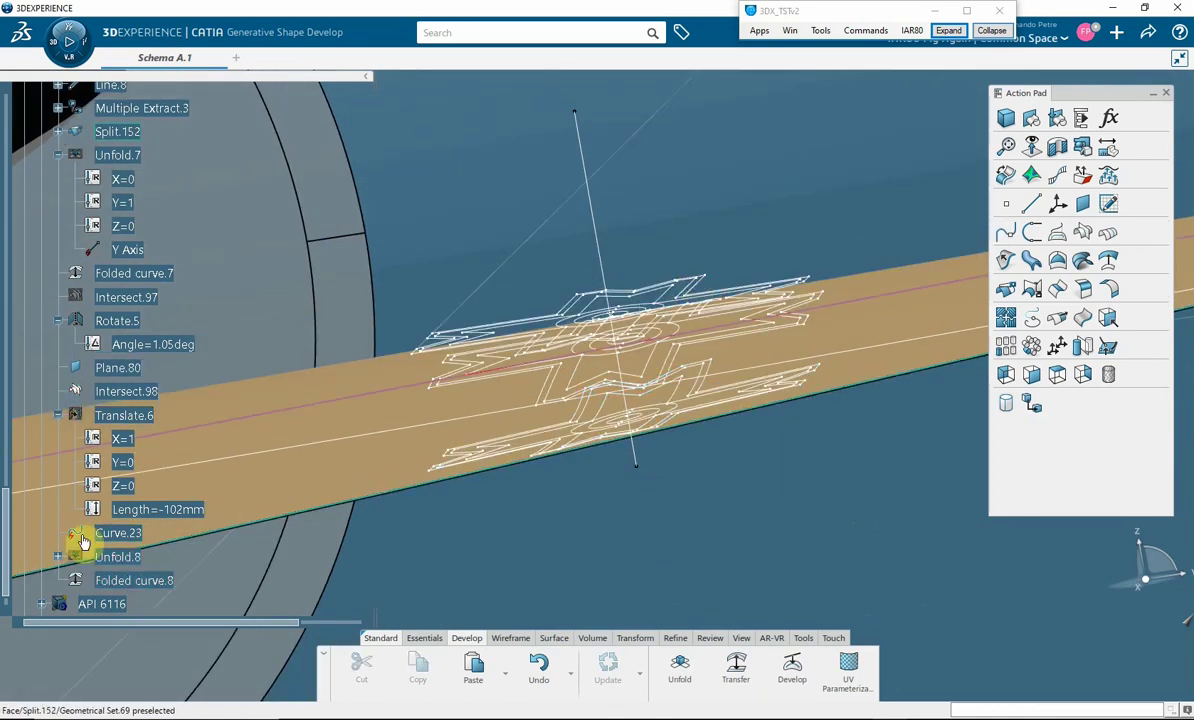
{"action": "left_click", "coordinate": [119, 535]}
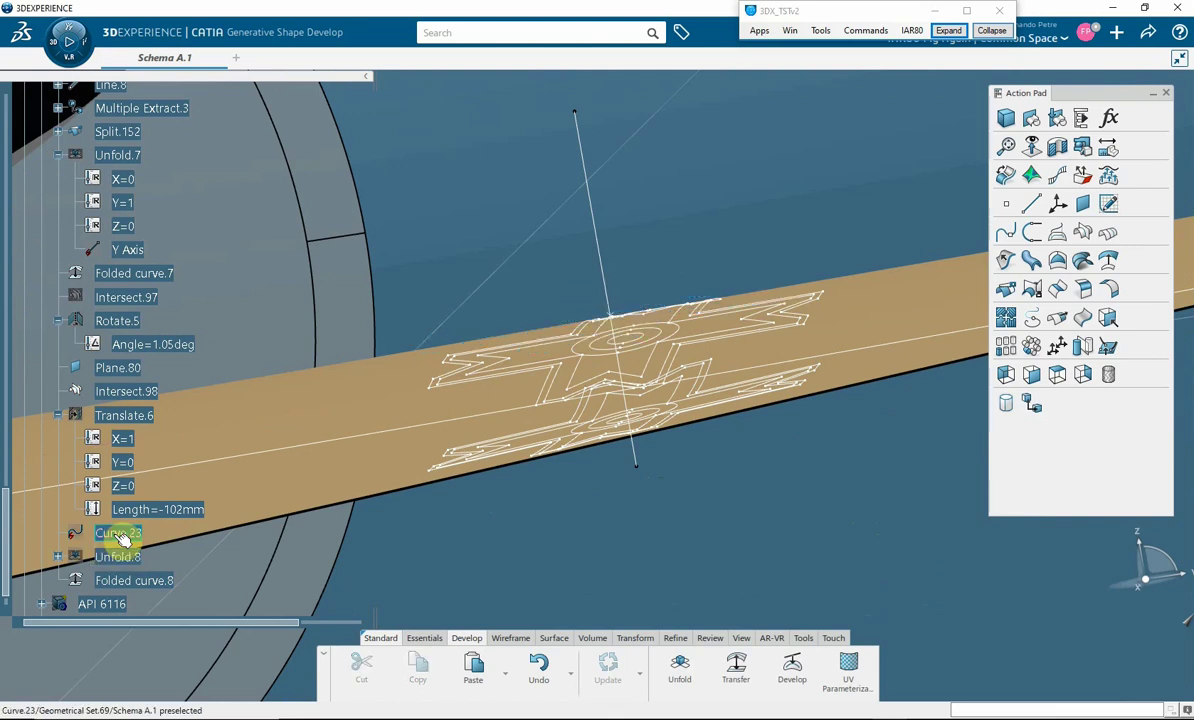
{"action": "left_click", "coordinate": [253, 546]}
Make Curve.23 visible again and compare it with Folded curve.8 in a view square to the wing.
{"action": "middle_click_drag", "start_coordinate": [434, 488], "coordinate": [453, 373]}
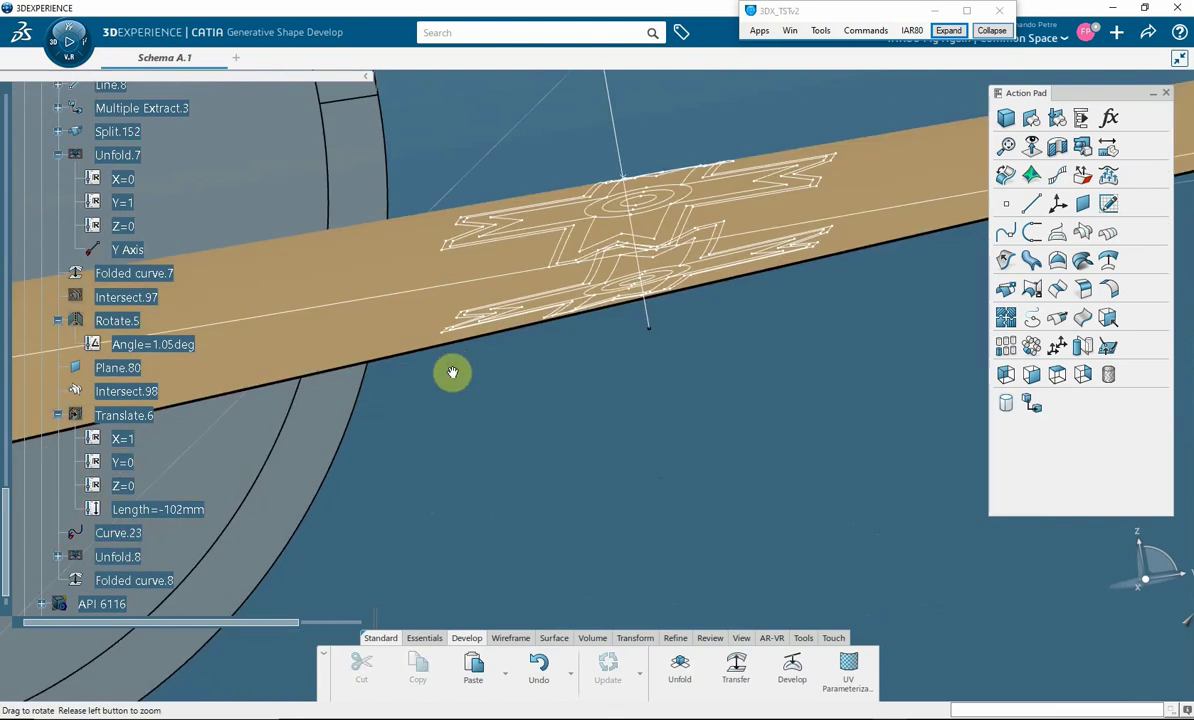
{"action": "left_click", "coordinate": [1060, 384]}
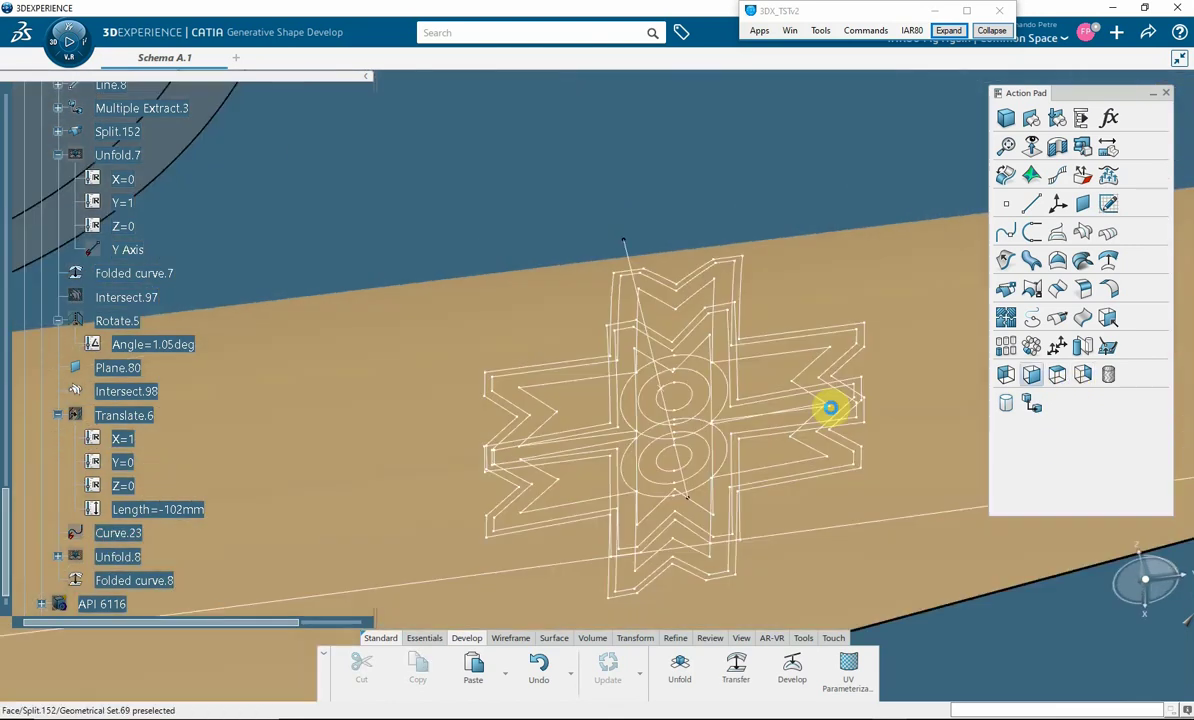
{"action": "scroll", "coordinate": [832, 405], "scroll_direction": "up", "scroll_amount": 3}
{"action": "middle_click_drag", "start_coordinate": [645, 319], "coordinate": [650, 208]}
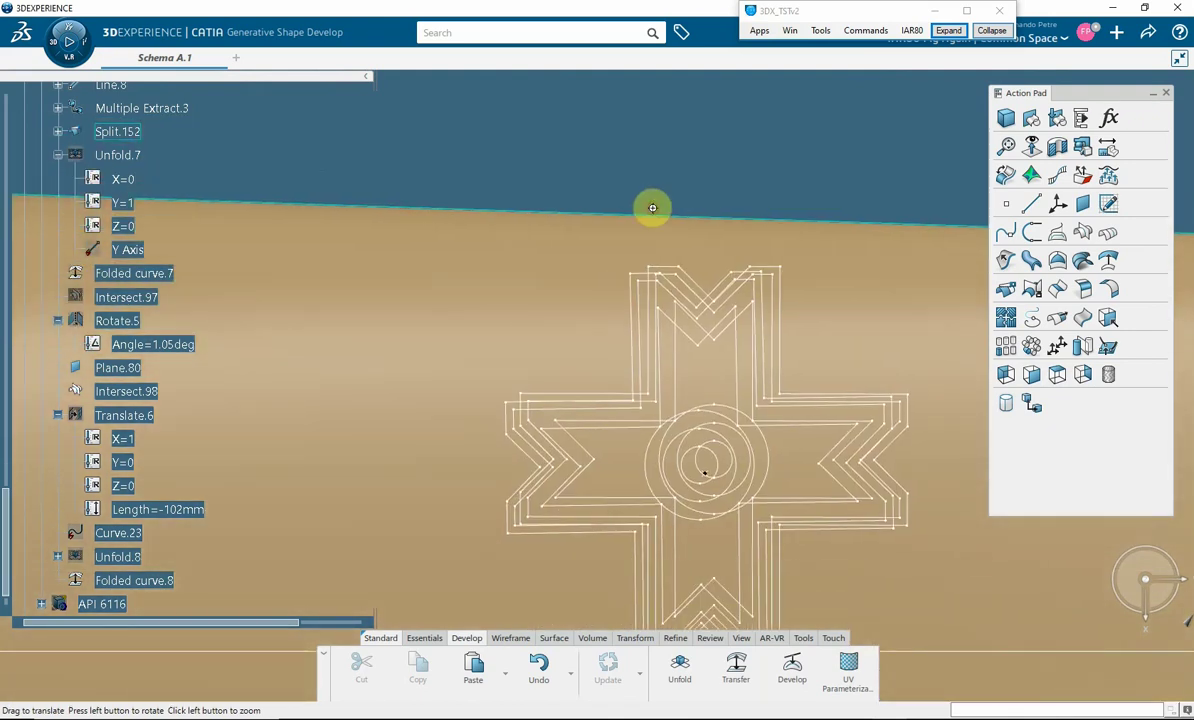
{"action": "left_click", "coordinate": [696, 525]}
{"action": "middle_click_drag", "start_coordinate": [666, 418], "coordinate": [625, 420]}
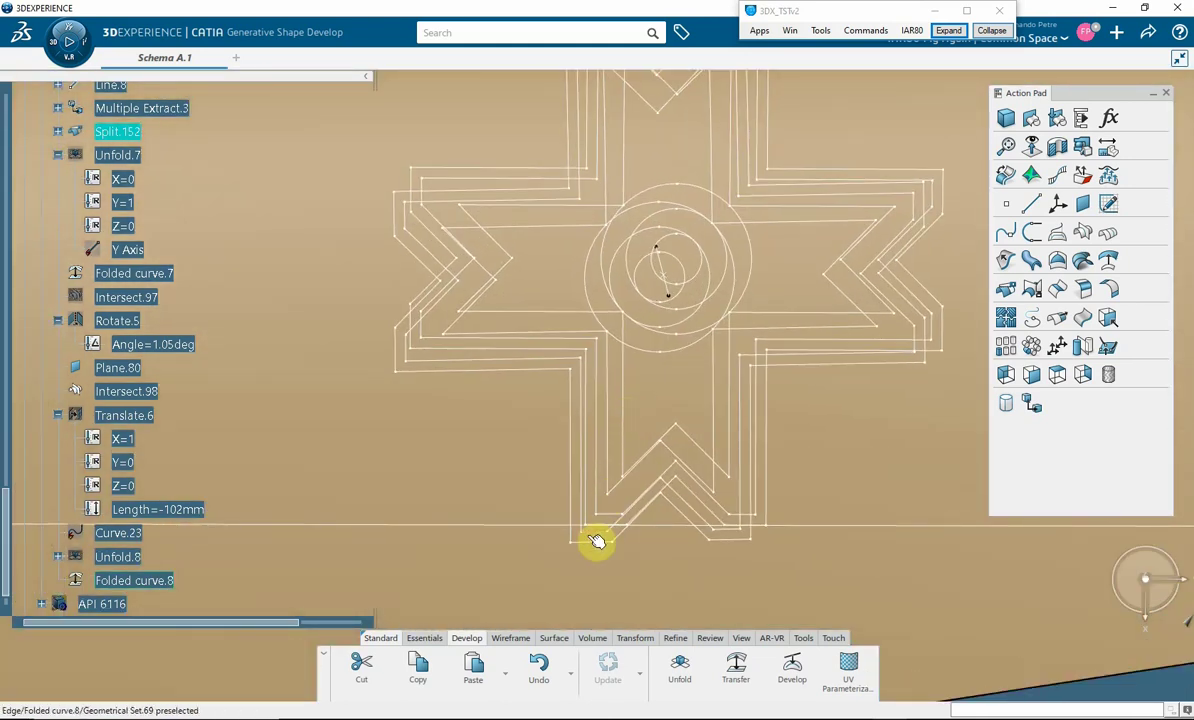
{"action": "left_click", "coordinate": [597, 547]}
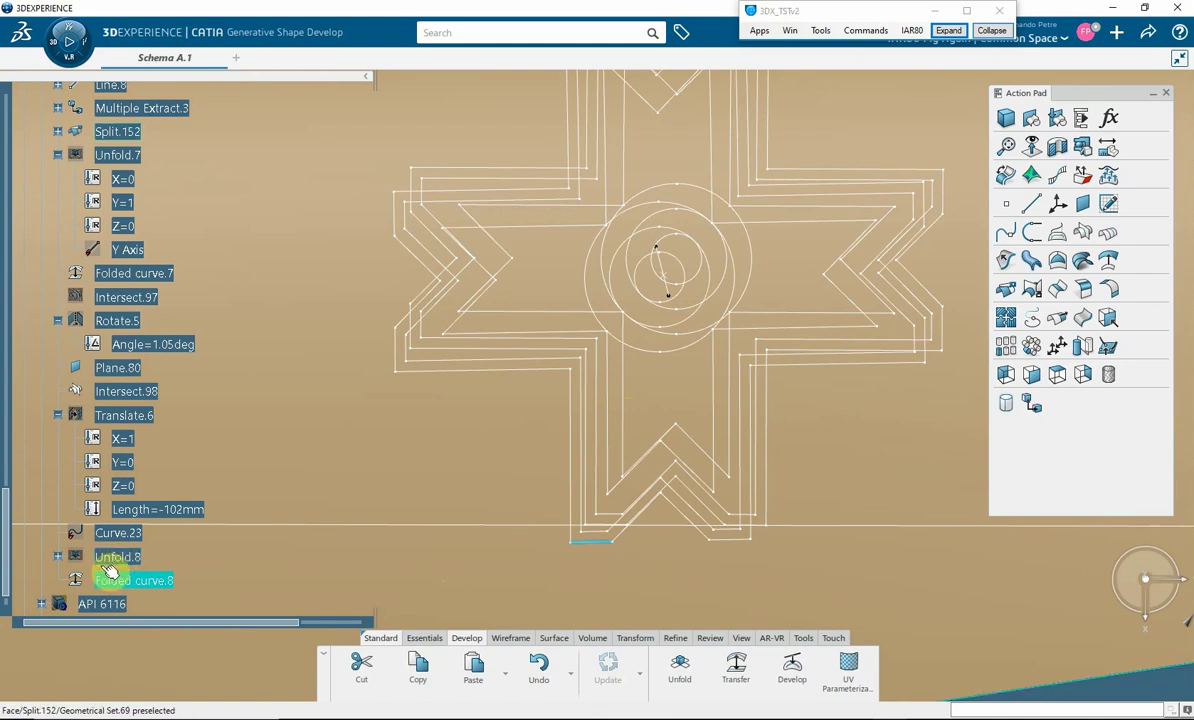
{"action": "left_click", "coordinate": [135, 541]}
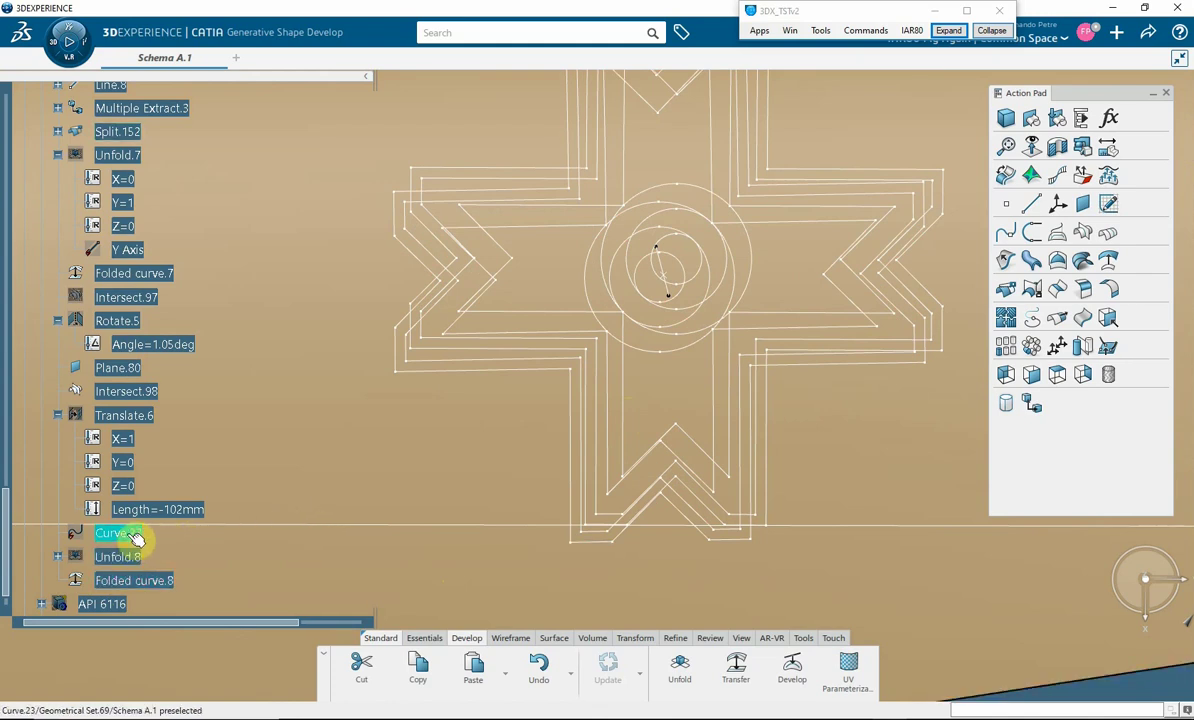
{"action": "left_click", "coordinate": [137, 537]}
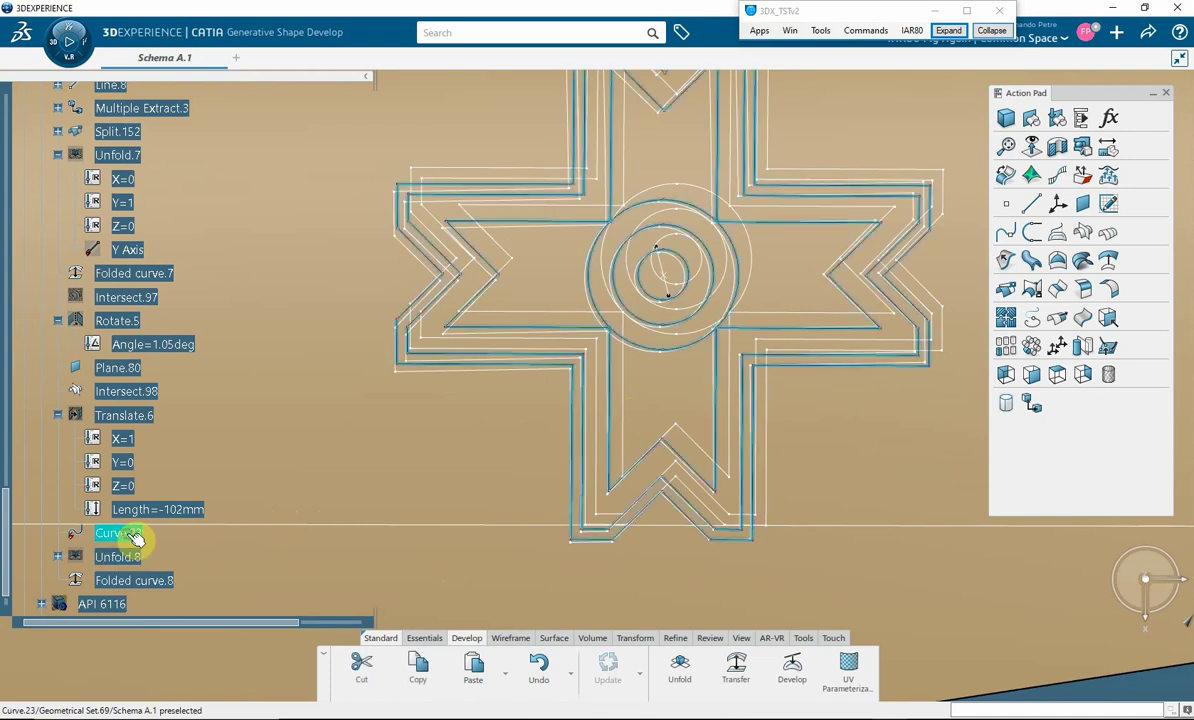
Compare Curve.23 and Folded curve.8 from several angles, checking how their lower ends line up in a view square to the wing.
{"action": "middle_click_drag", "start_coordinate": [403, 487], "coordinate": [695, 460]}
{"action": "left_click", "coordinate": [695, 460]}
{"action": "middle_click_drag", "start_coordinate": [688, 507], "coordinate": [658, 243]}
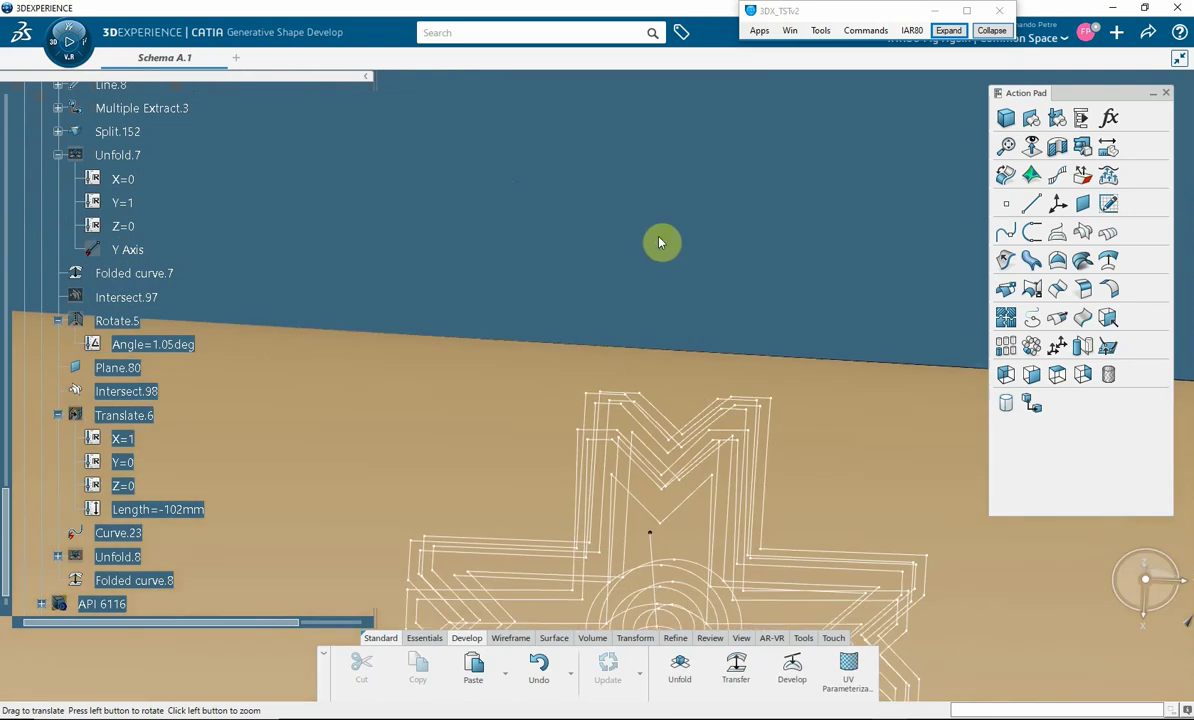
{"action": "left_click", "coordinate": [117, 532]}
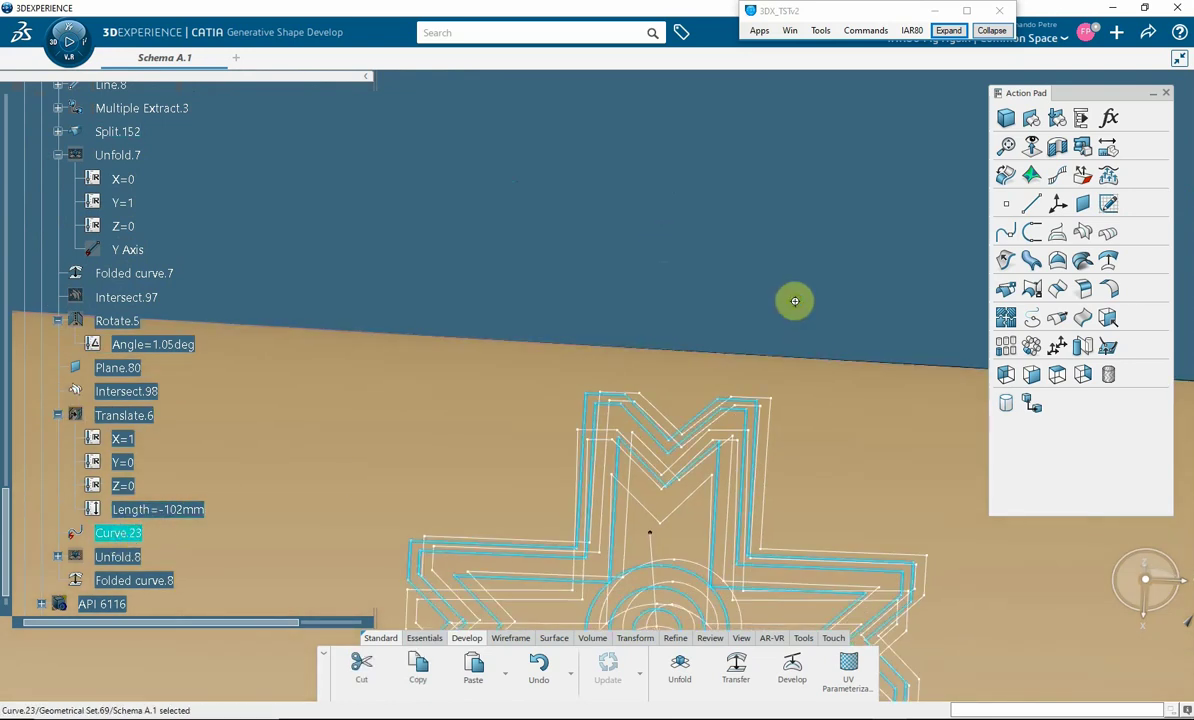
{"action": "middle_click_drag", "start_coordinate": [791, 299], "coordinate": [676, 281]}
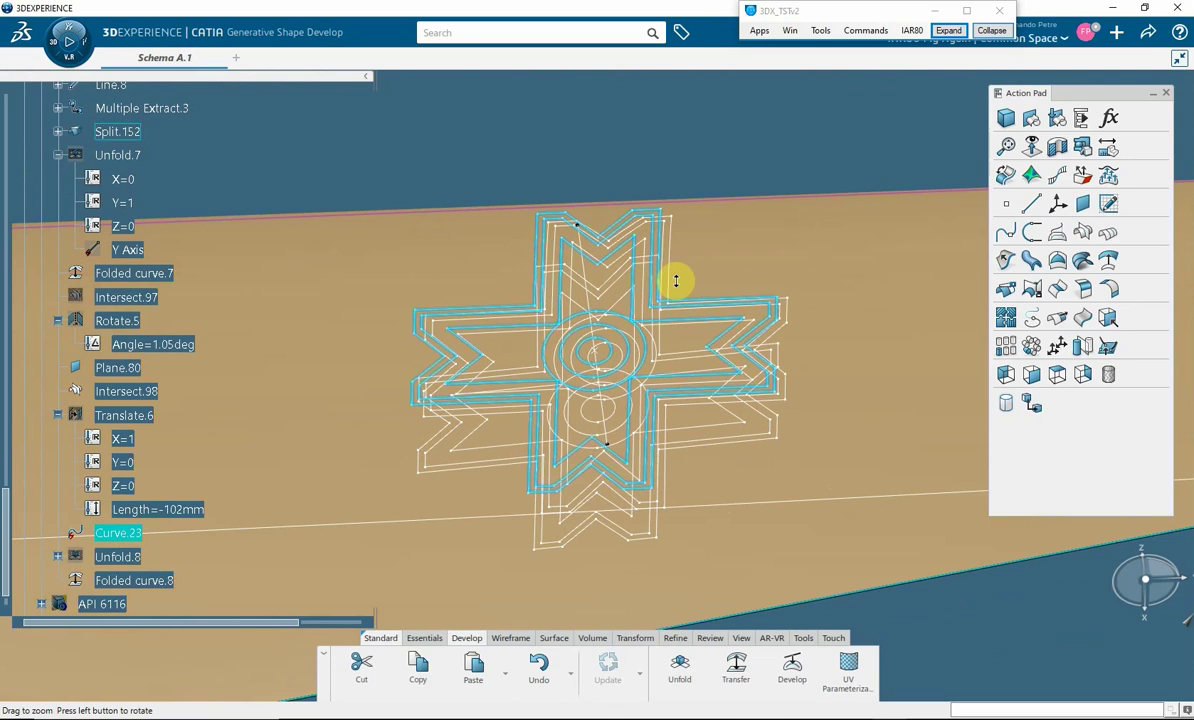
{"action": "left_click", "coordinate": [728, 187]}
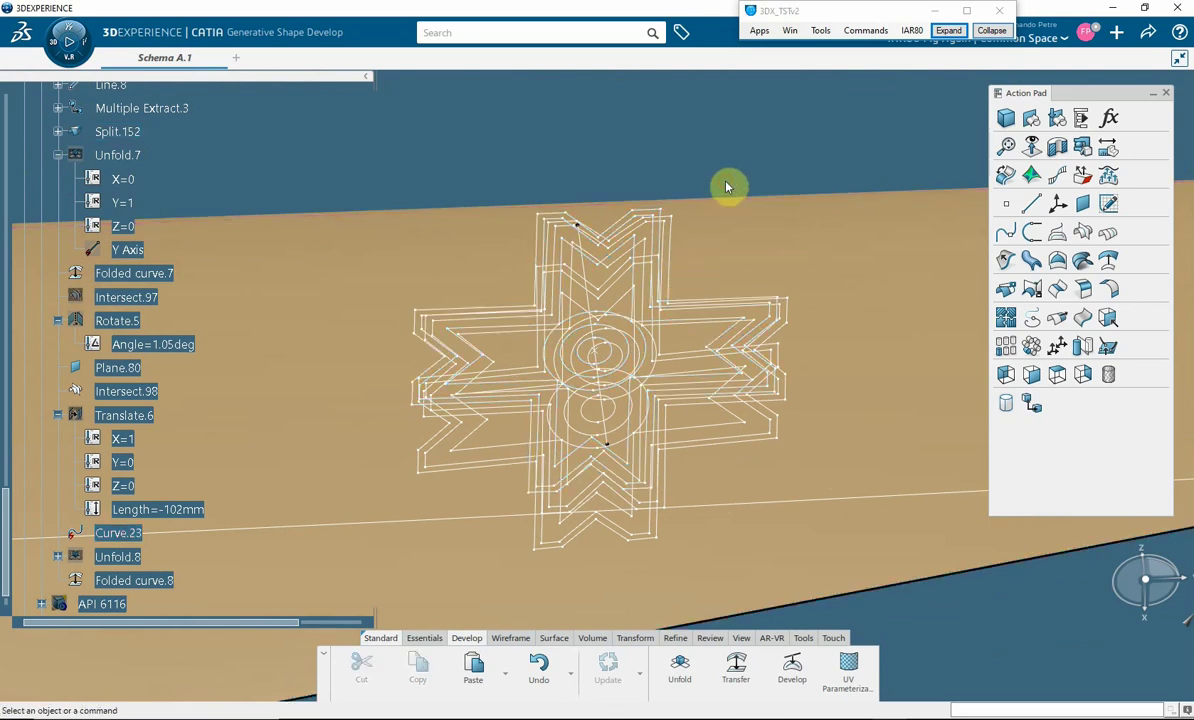
{"action": "middle_click_drag", "start_coordinate": [700, 570], "coordinate": [675, 445]}
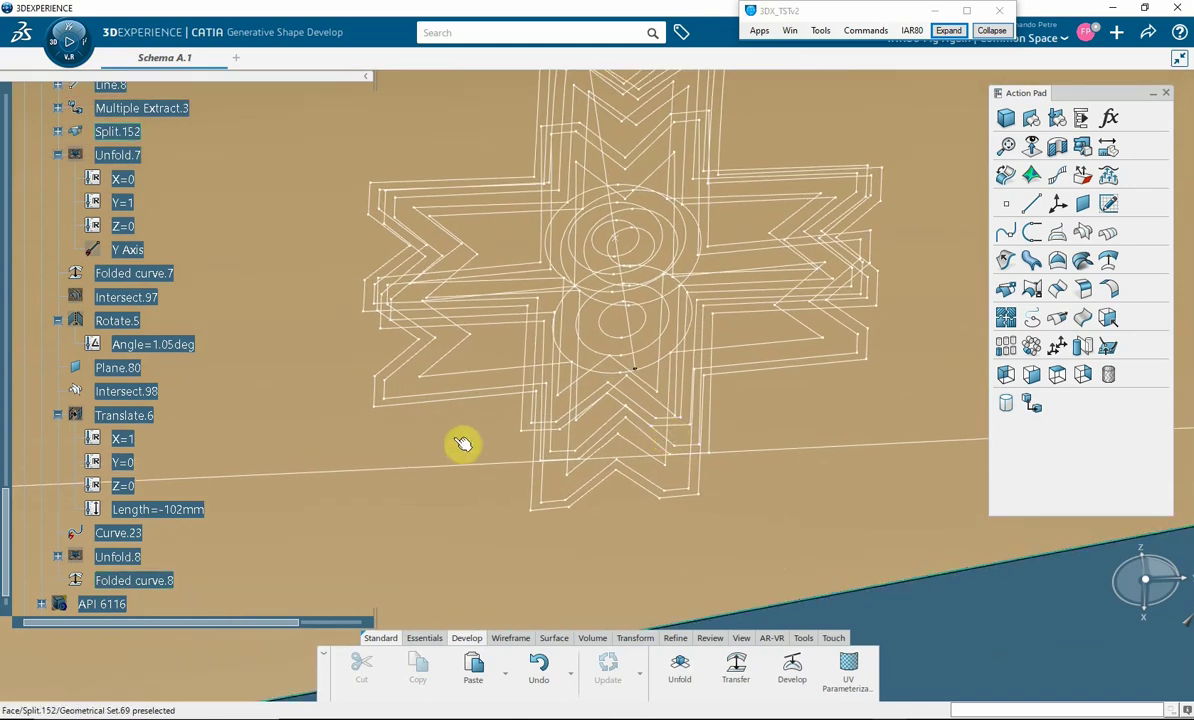
{"action": "left_click", "coordinate": [1057, 376]}
{"action": "left_click_drag", "start_coordinate": [981, 397], "coordinate": [870, 464]}
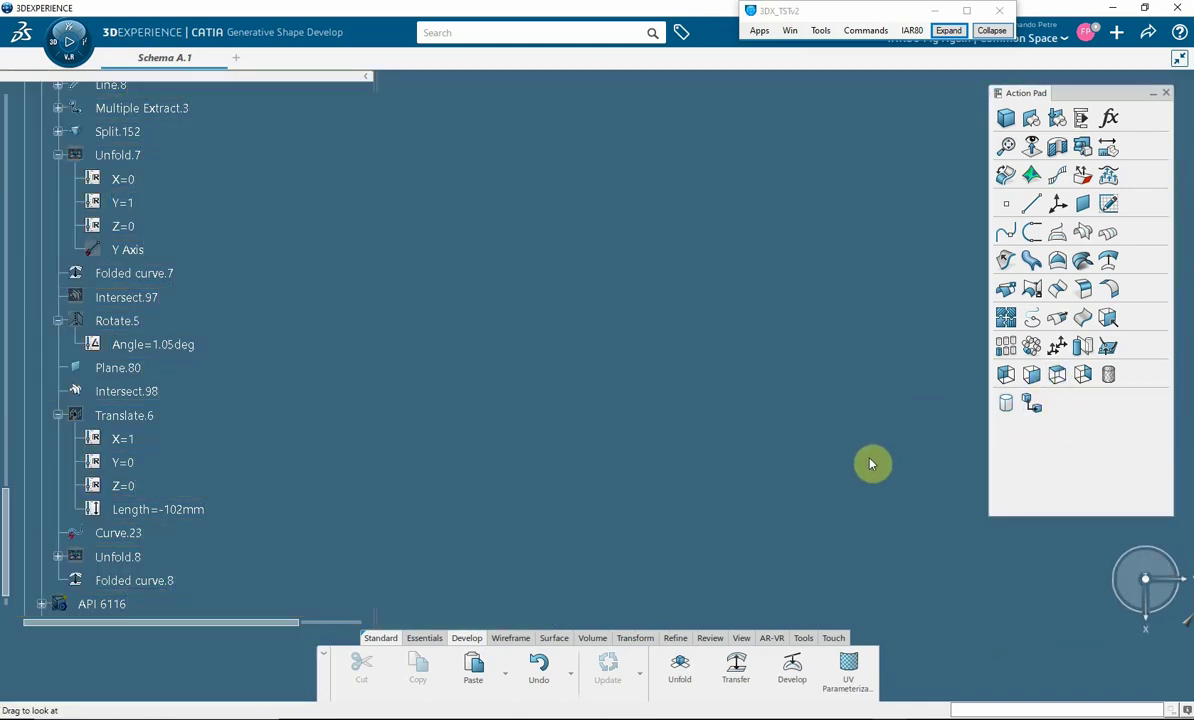
{"action": "middle_click_drag", "start_coordinate": [561, 295], "coordinate": [697, 231]}
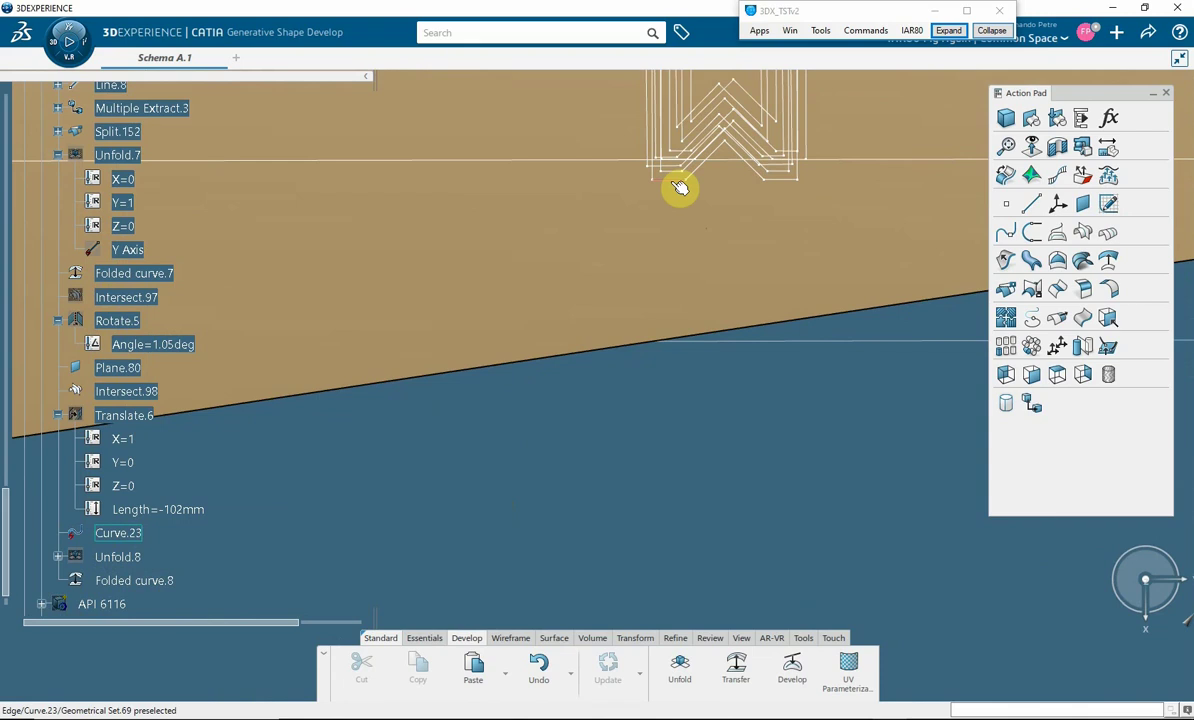
{"action": "left_click", "coordinate": [160, 581]}
{"action": "middle_click_drag", "start_coordinate": [692, 500], "coordinate": [621, 535]}
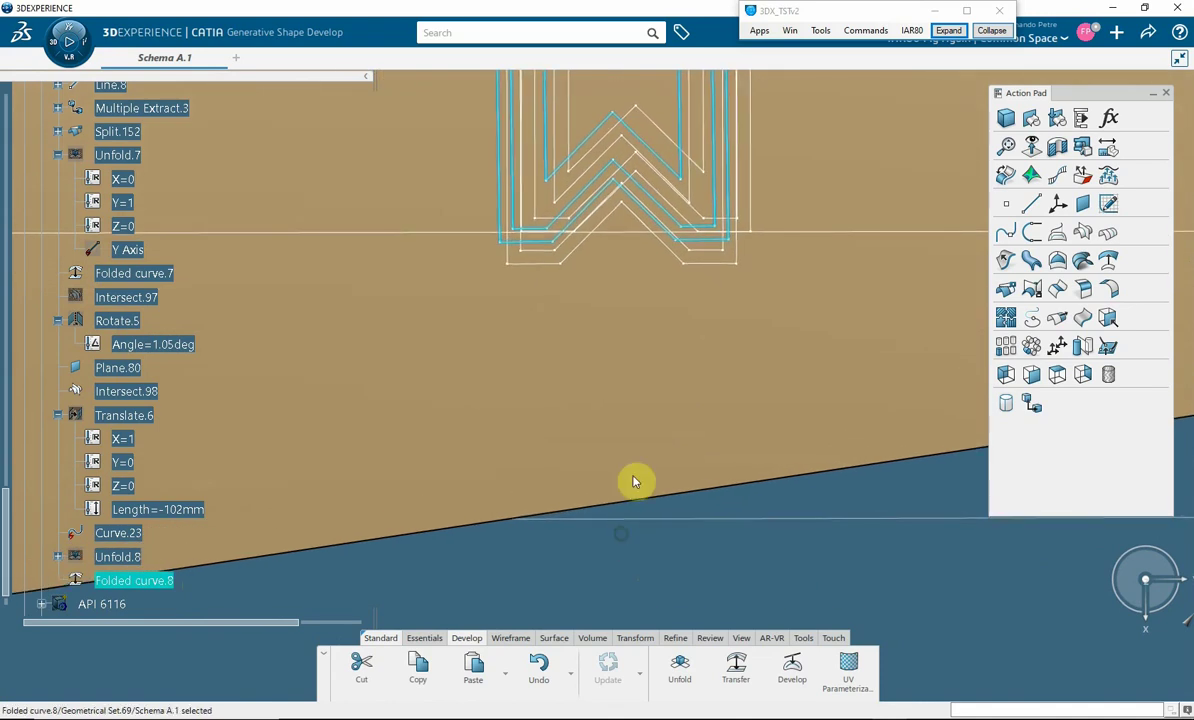
{"action": "left_click", "coordinate": [716, 268]}
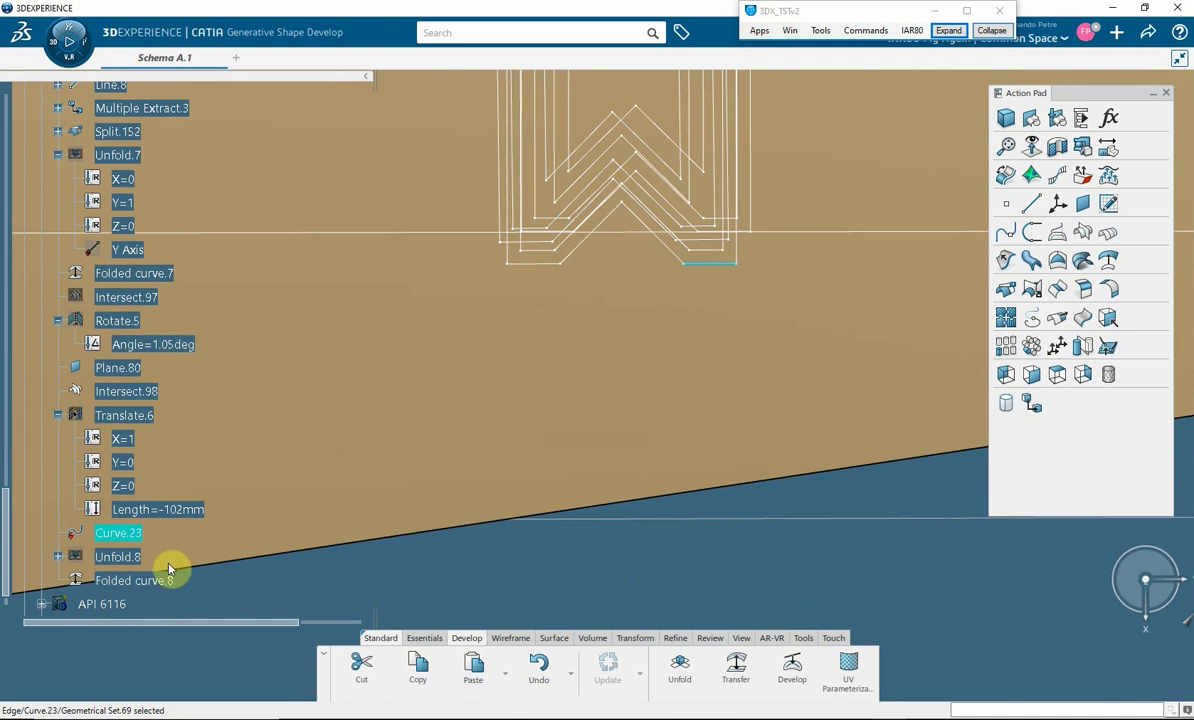
Translate Curve.23 by -30 mm along the X axis, hiding the original curve and keeping all the sub-elements.
{"action": "left_click", "coordinate": [114, 535]}
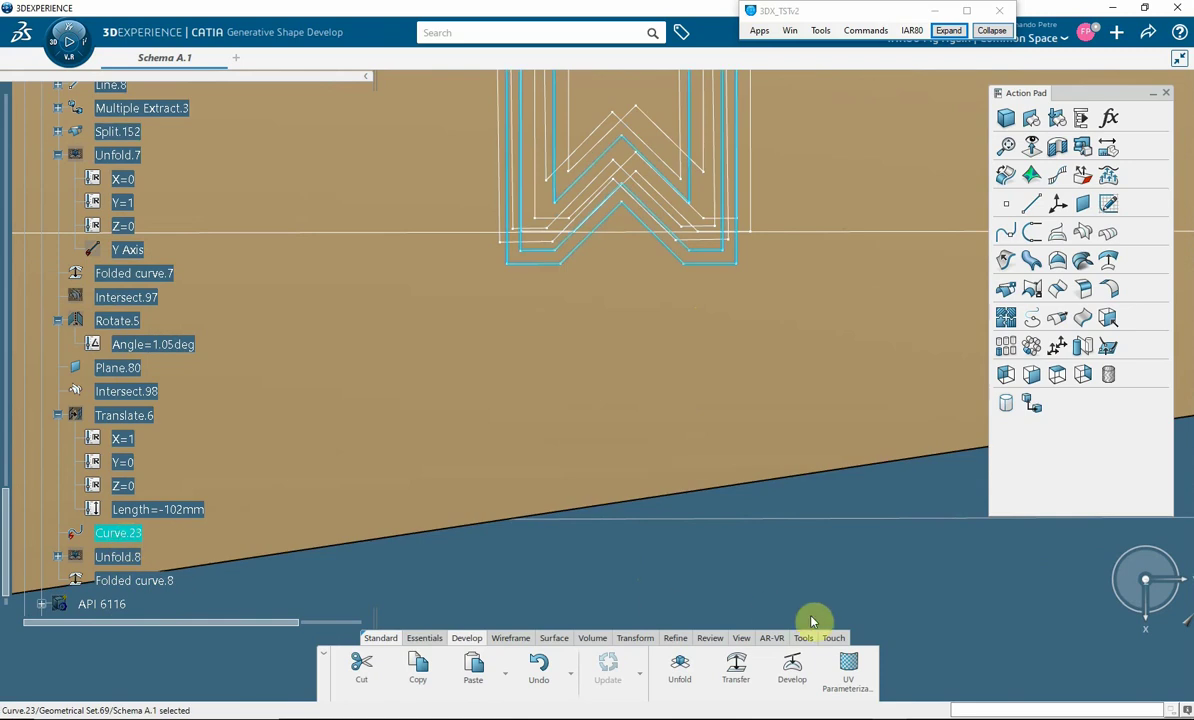
{"action": "left_click", "coordinate": [634, 639]}
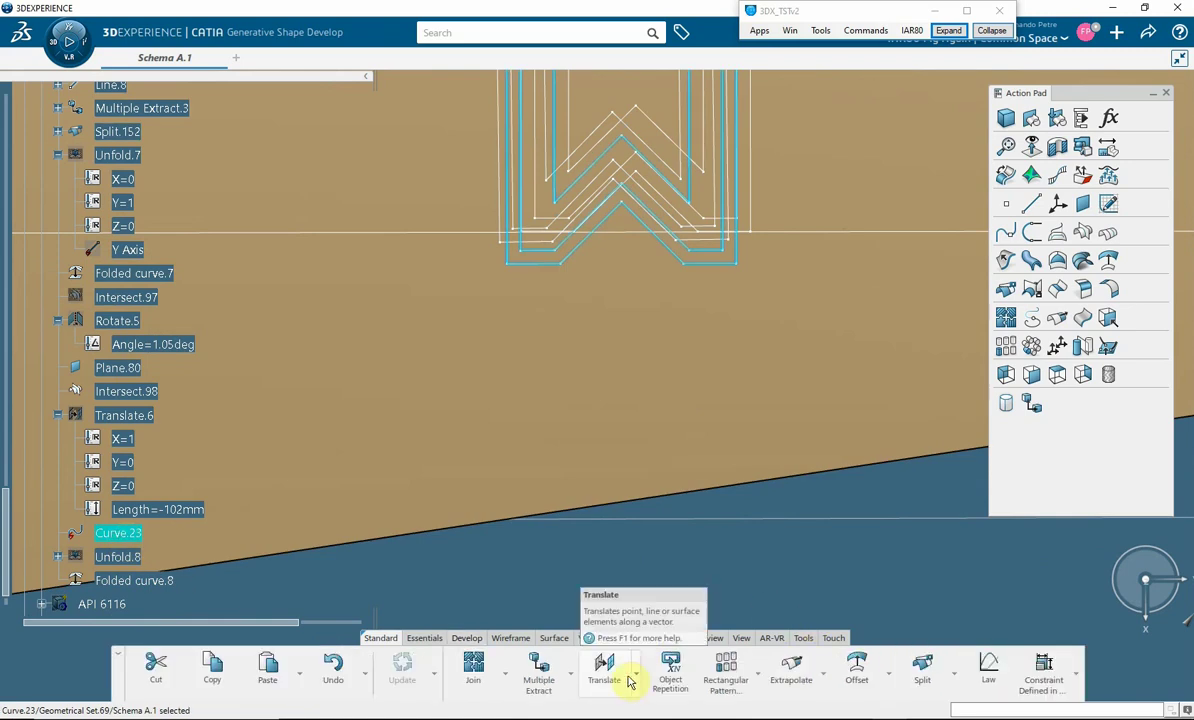
{"action": "left_click", "coordinate": [613, 679]}
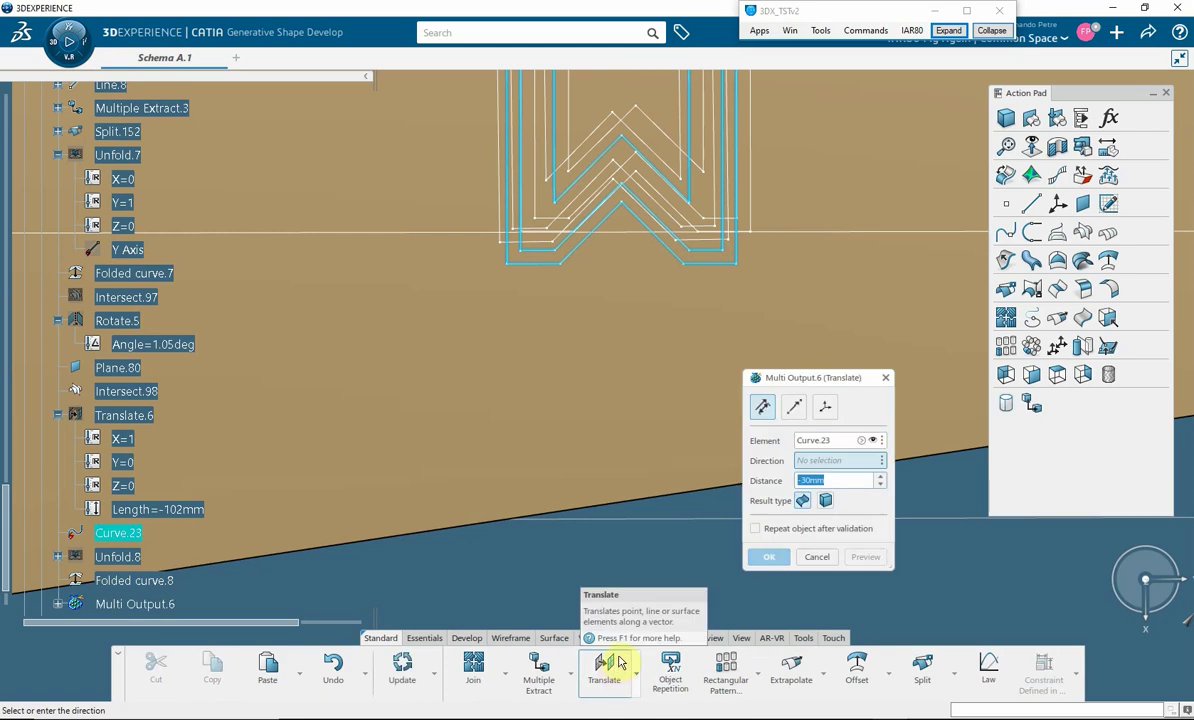
{"action": "right_click", "coordinate": [807, 466]}
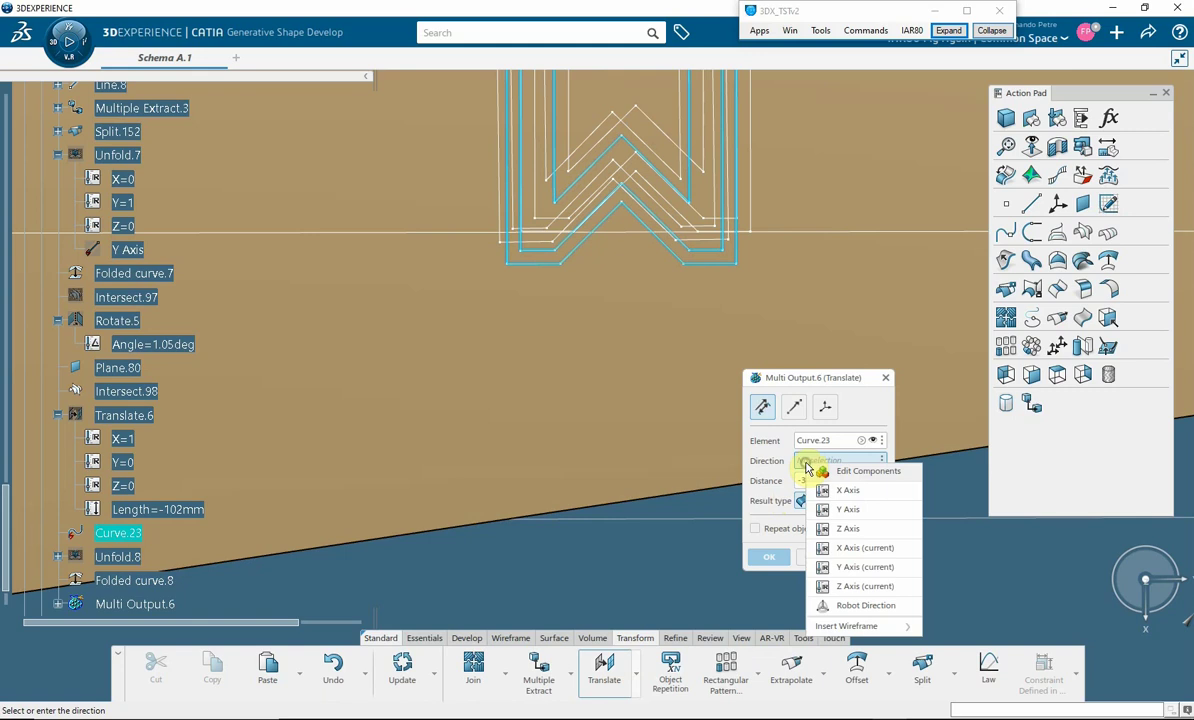
{"action": "left_click", "coordinate": [839, 492]}
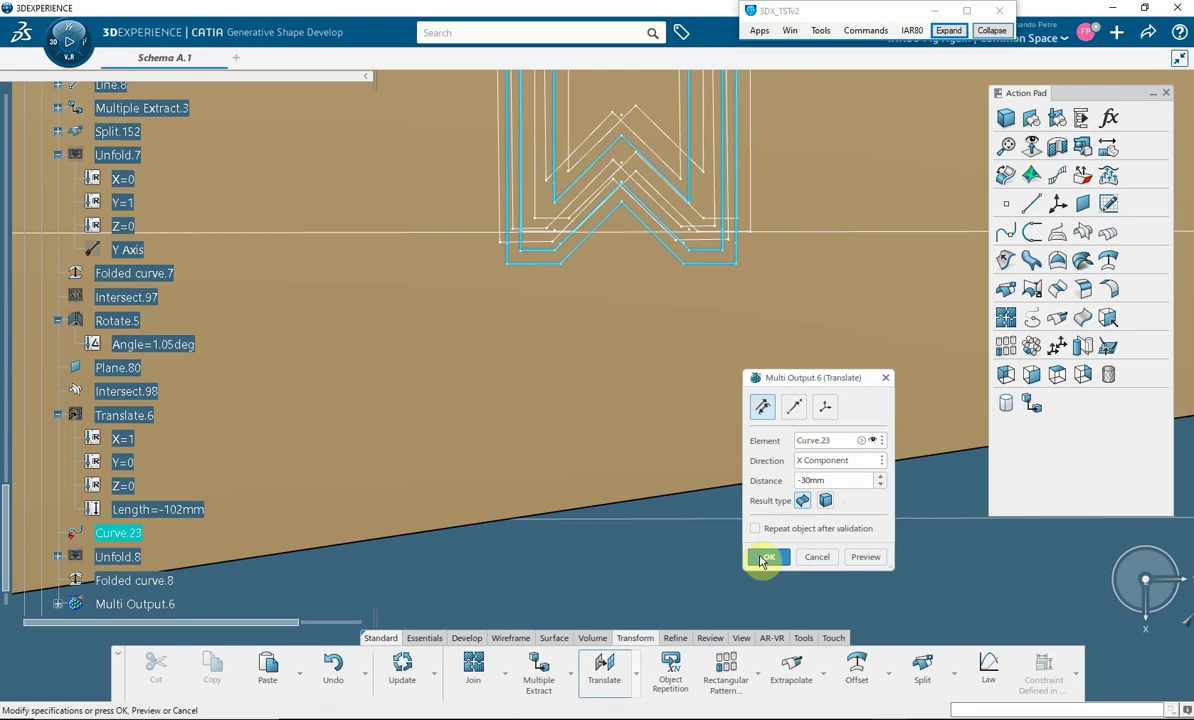
{"action": "left_click", "coordinate": [866, 556]}
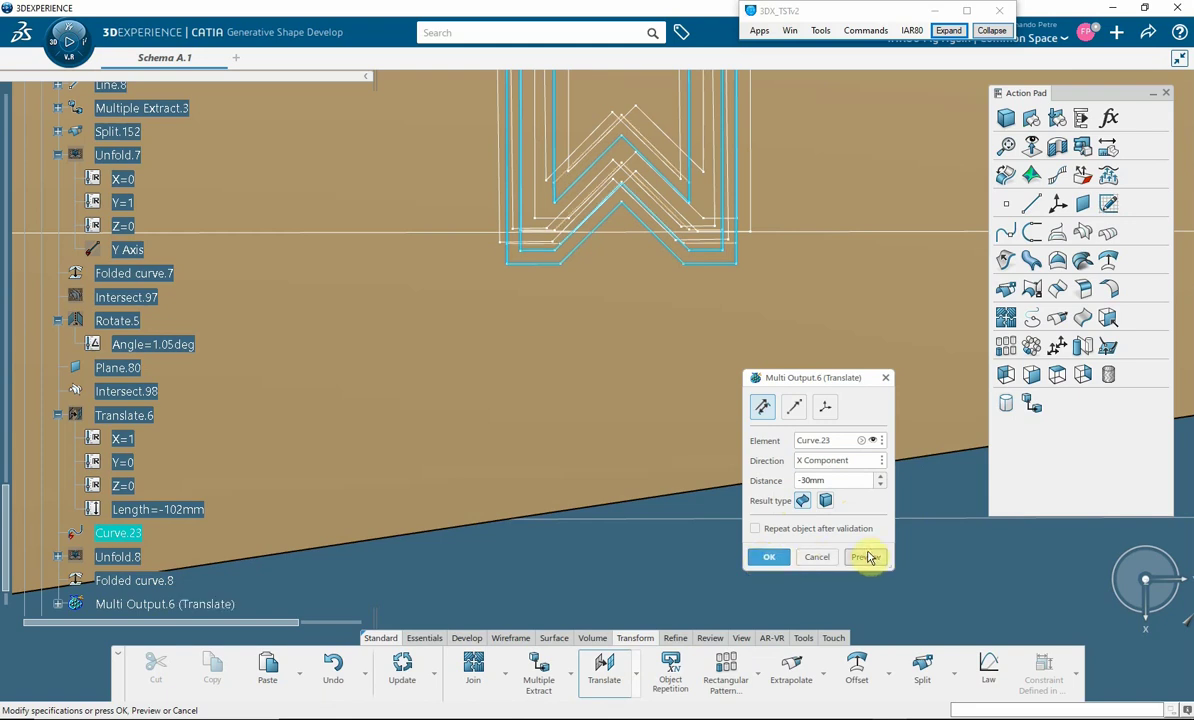
{"action": "left_click", "coordinate": [874, 441]}
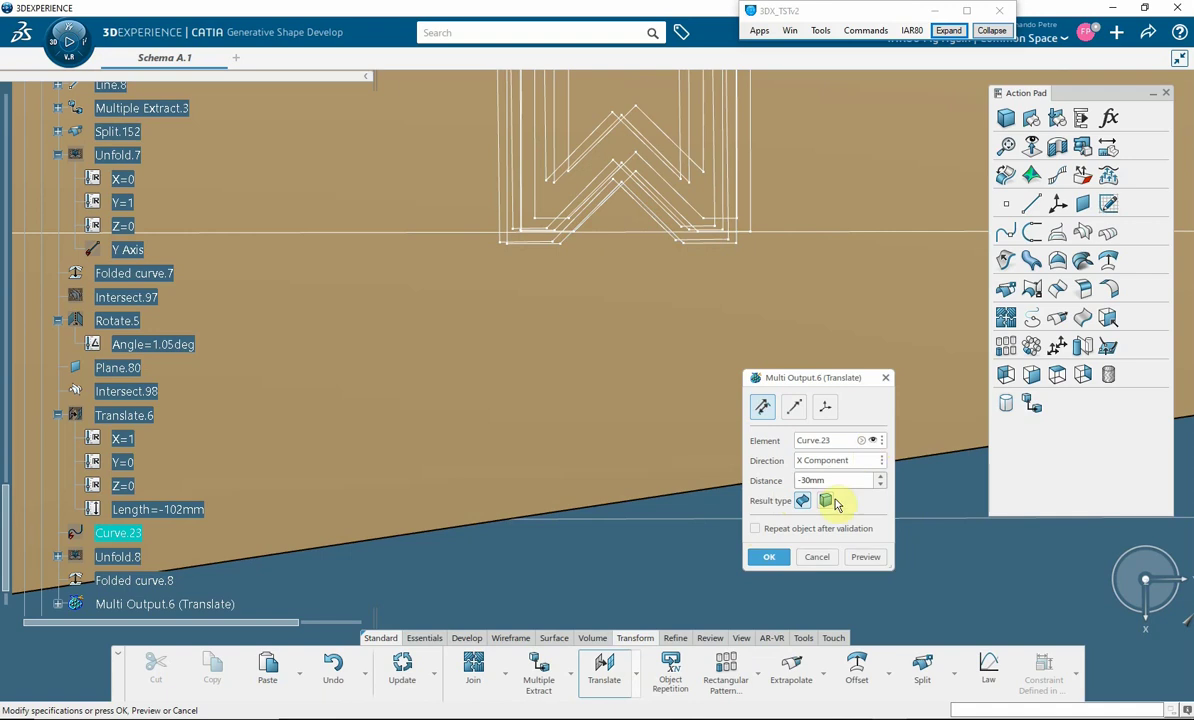
{"action": "left_click", "coordinate": [770, 556]}
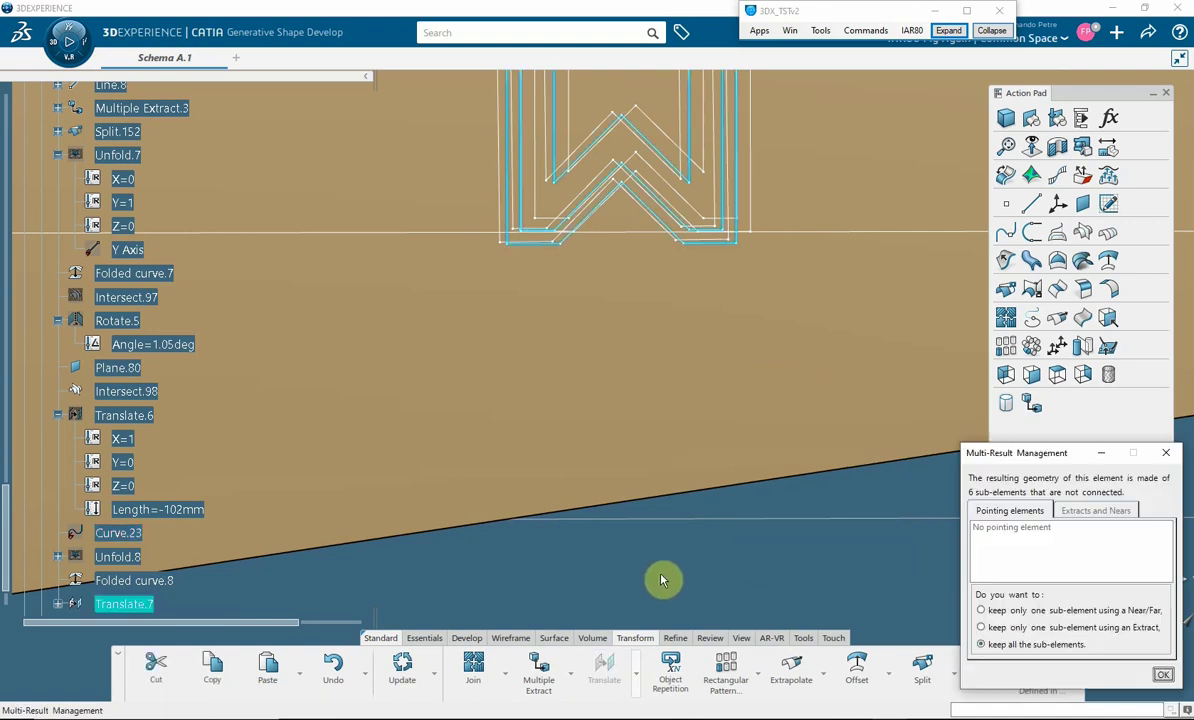
{"action": "left_click", "coordinate": [1162, 678]}
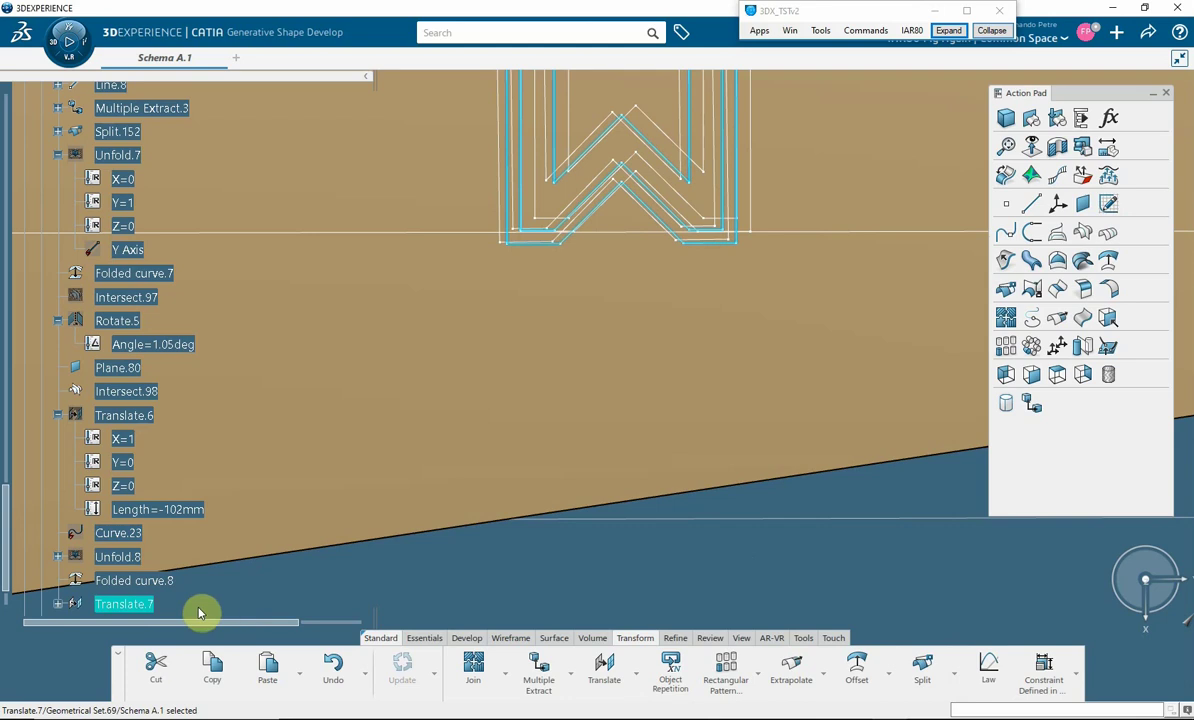
Intersect Plane.80 with the wing's underside surface Split.138.
{"action": "middle_click_drag", "start_coordinate": [469, 562], "coordinate": [600, 517]}
{"action": "middle_click_drag", "start_coordinate": [507, 529], "coordinate": [474, 541]}
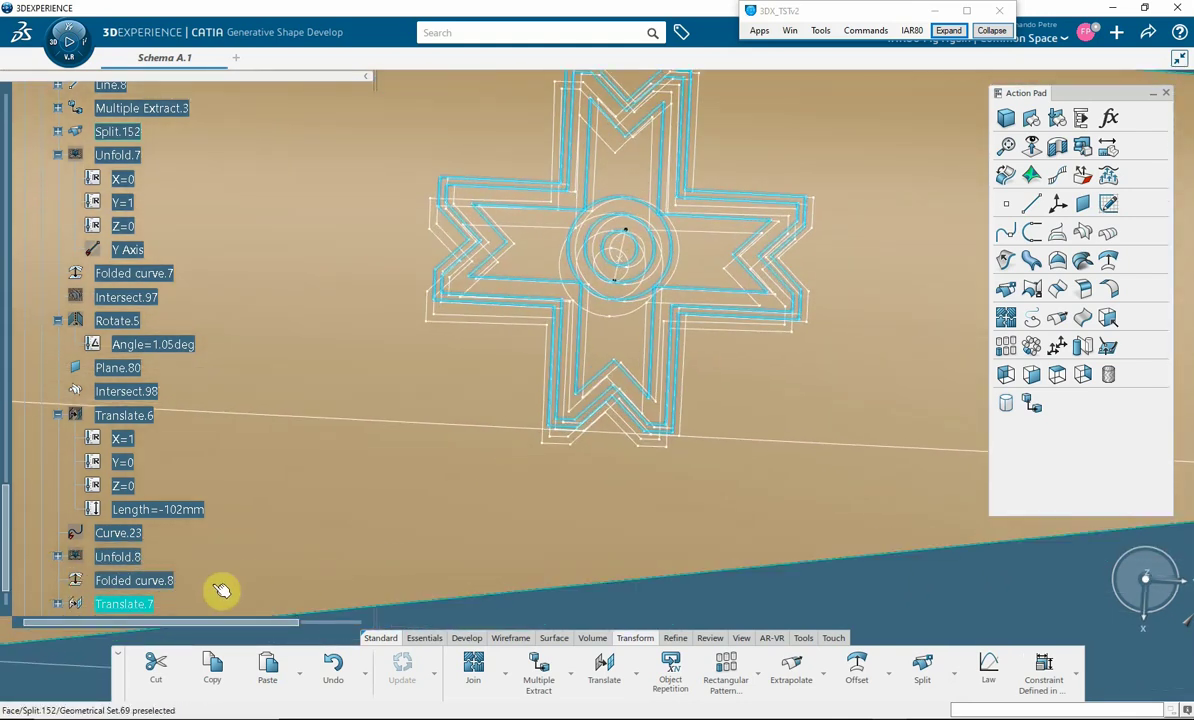
{"action": "left_click", "coordinate": [140, 581]}
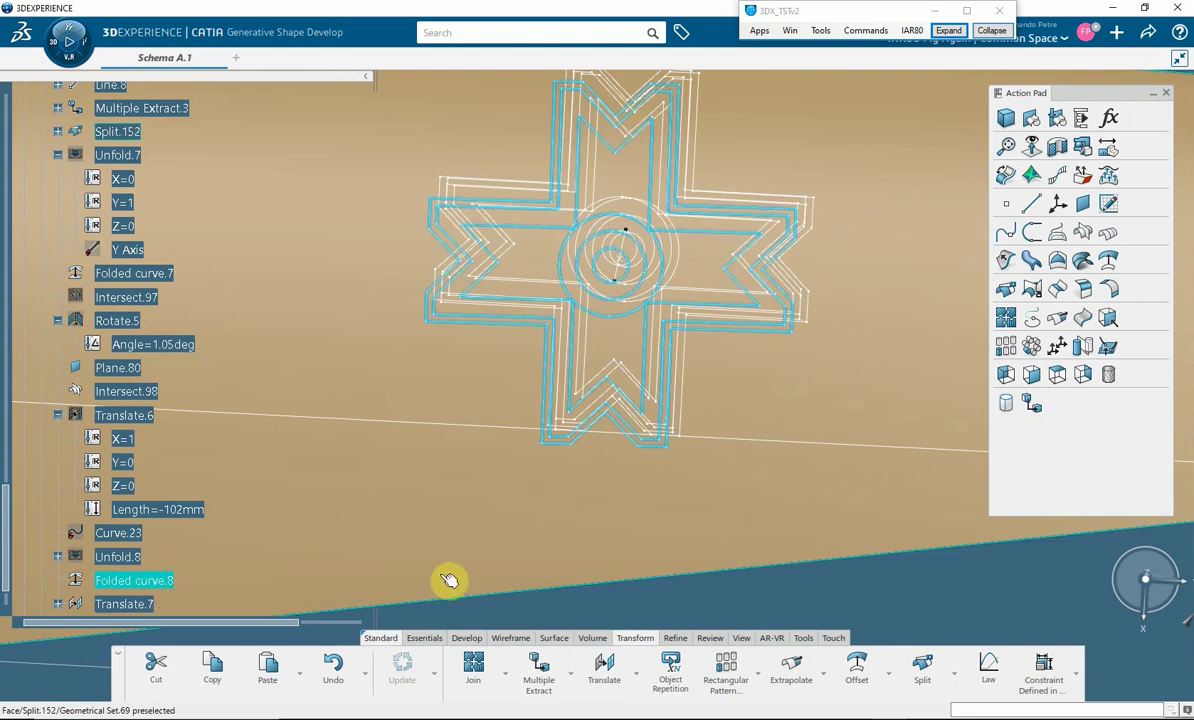
{"action": "middle_click_drag", "start_coordinate": [470, 550], "coordinate": [845, 488]}
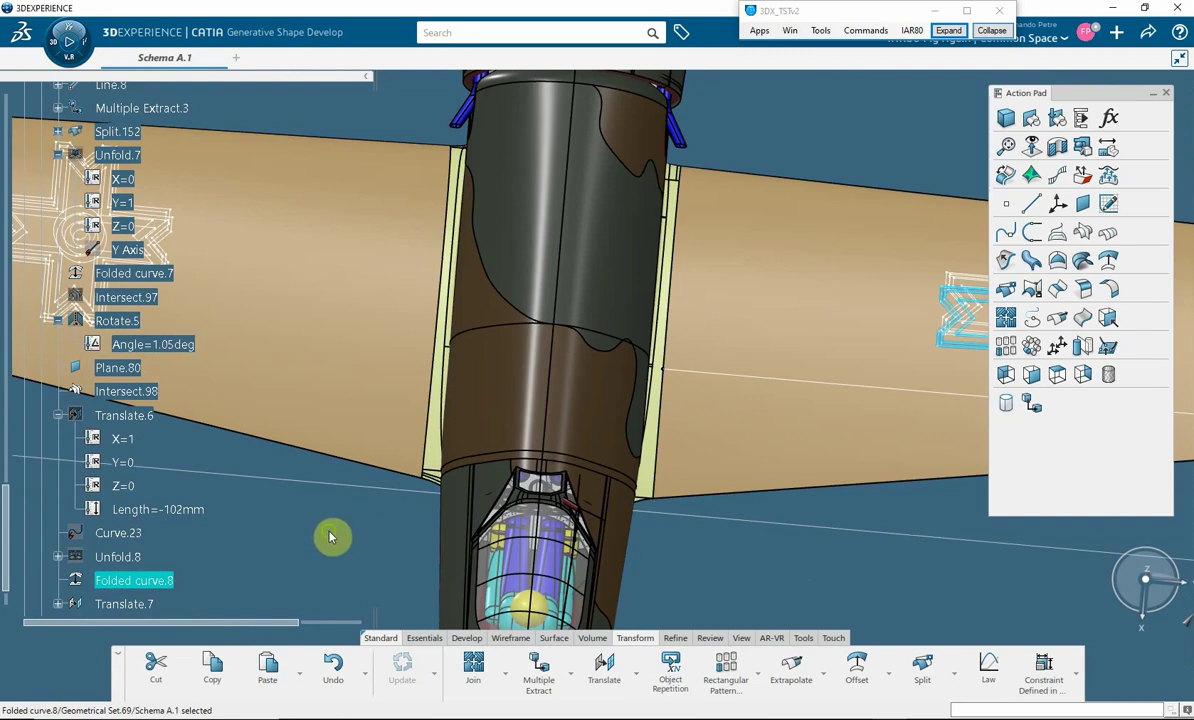
{"action": "middle_click_drag", "start_coordinate": [330, 536], "coordinate": [562, 515]}
{"action": "left_click", "coordinate": [562, 515]}
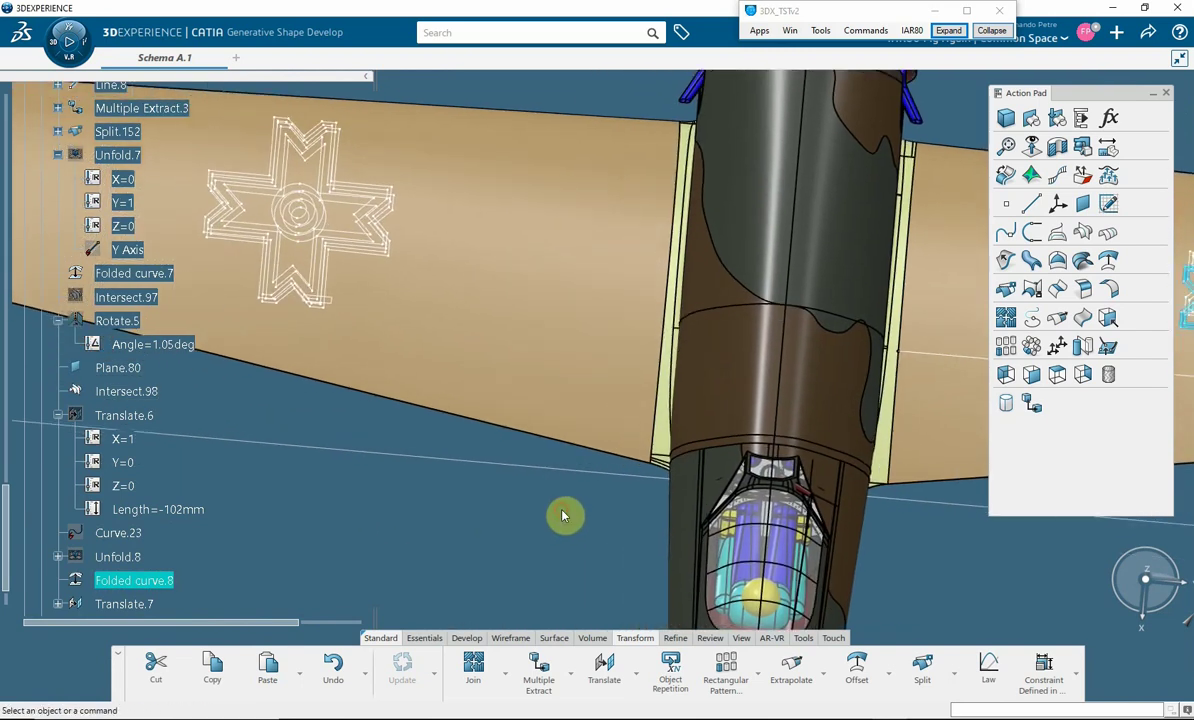
{"action": "left_click", "coordinate": [1082, 232]}
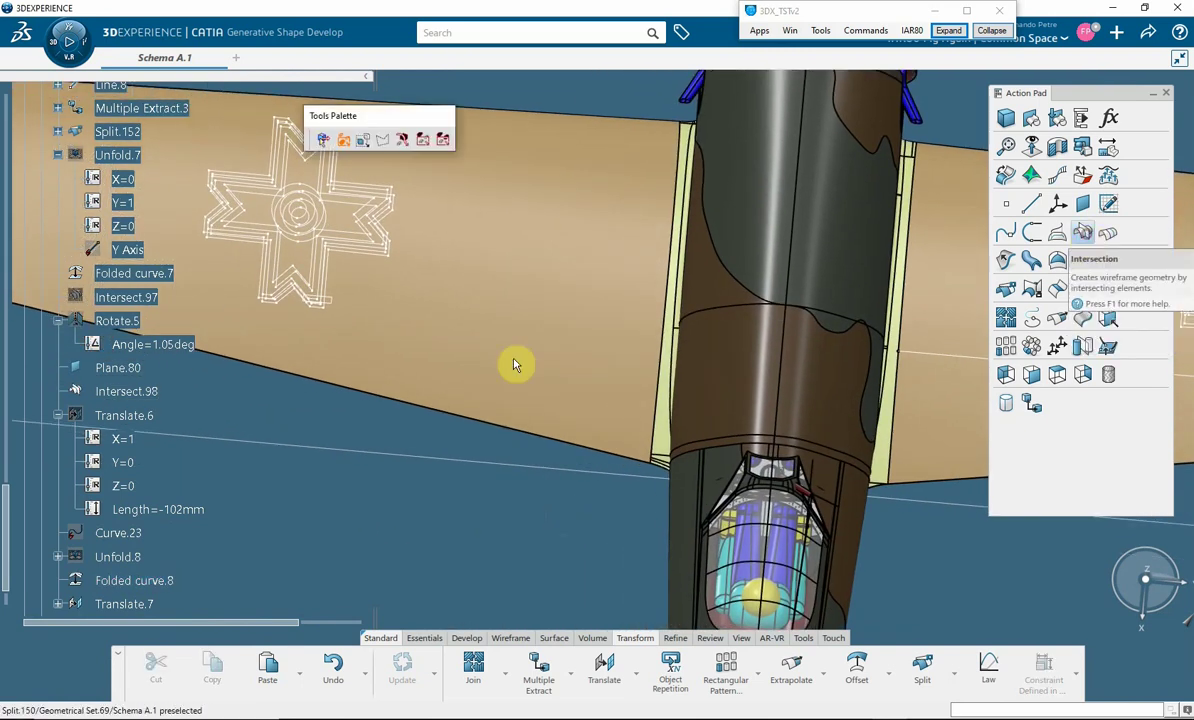
{"action": "left_click", "coordinate": [338, 308]}
{"action": "middle_click_drag", "start_coordinate": [237, 470], "coordinate": [472, 424]}
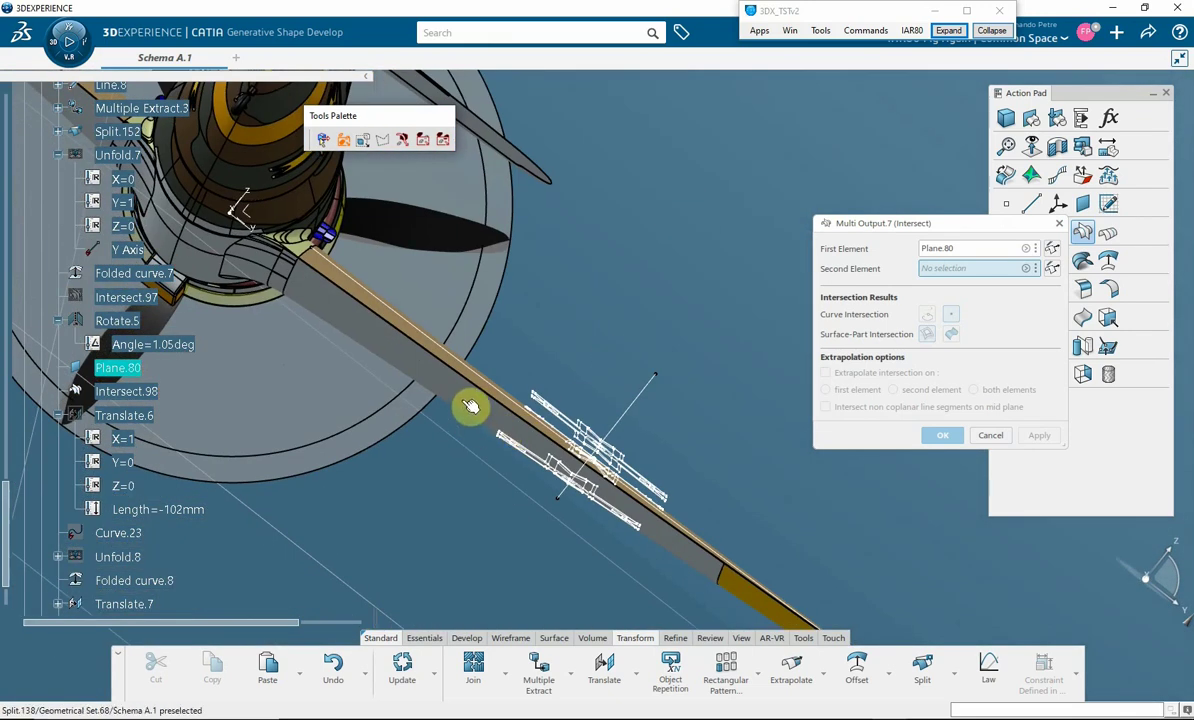
{"action": "left_click", "coordinate": [471, 407]}
{"action": "left_click", "coordinate": [947, 440]}
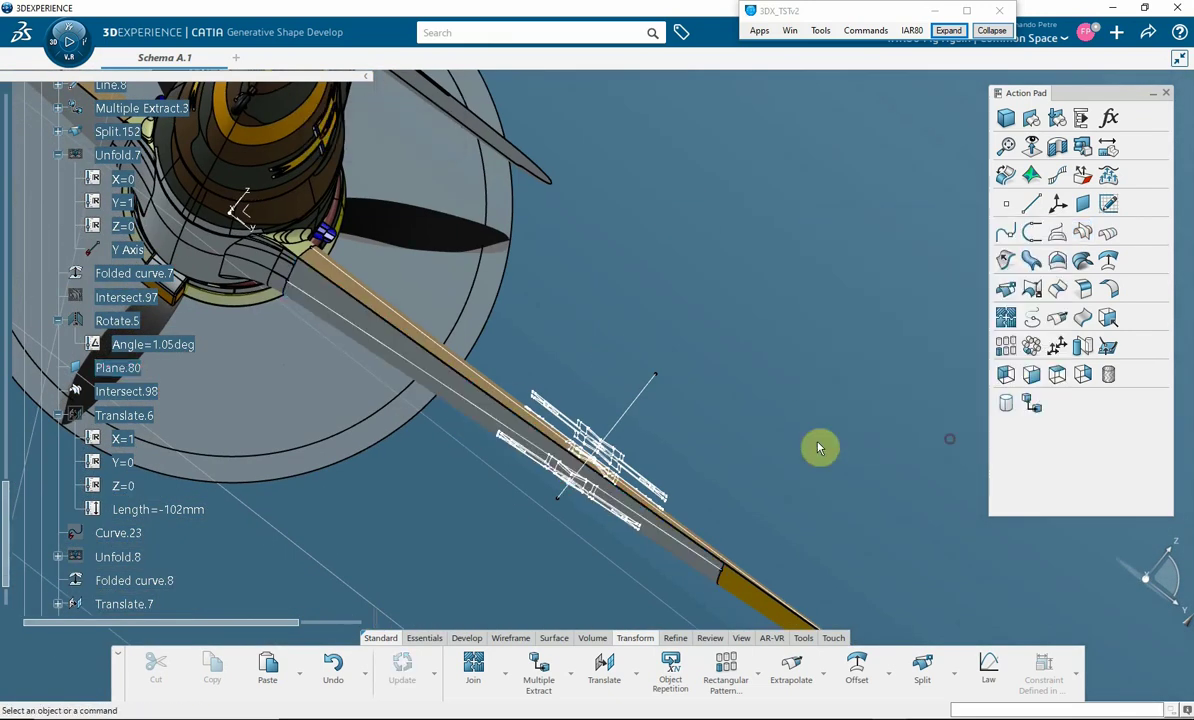
Hide the upper-surface intersection line Intersect.98 and the folded emblem Folded curve.7.
{"action": "middle_click_drag", "start_coordinate": [574, 467], "coordinate": [535, 285]}
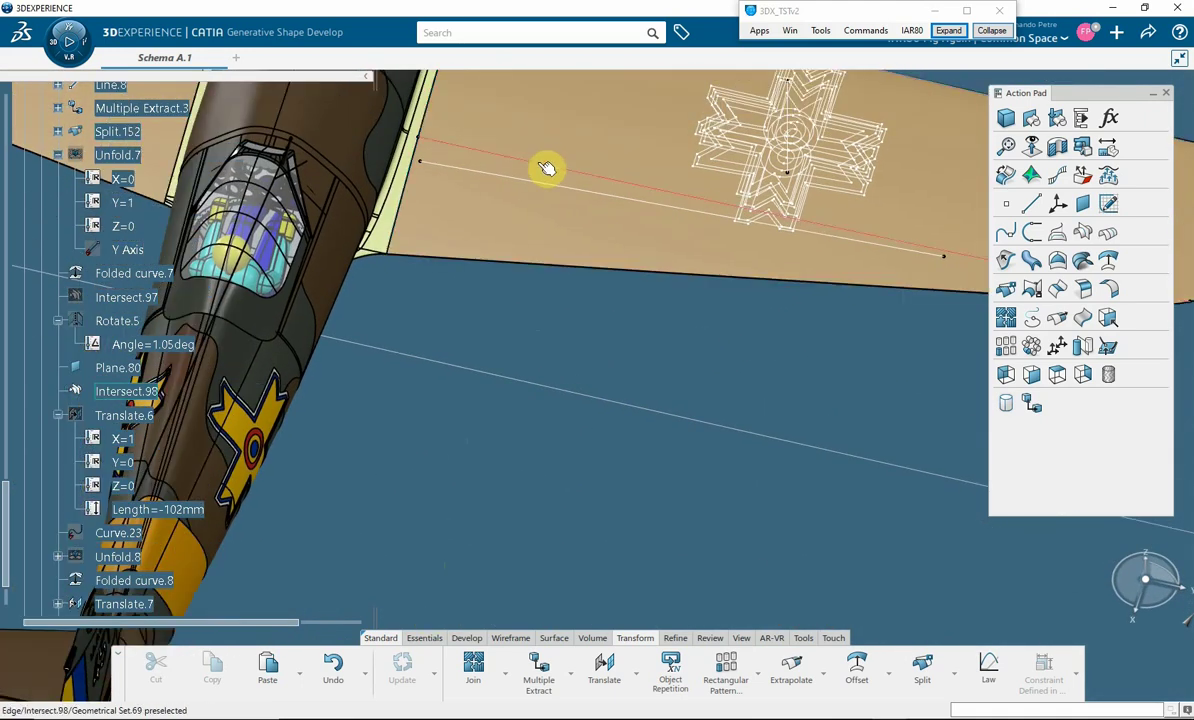
{"action": "key", "text": "Escape"}
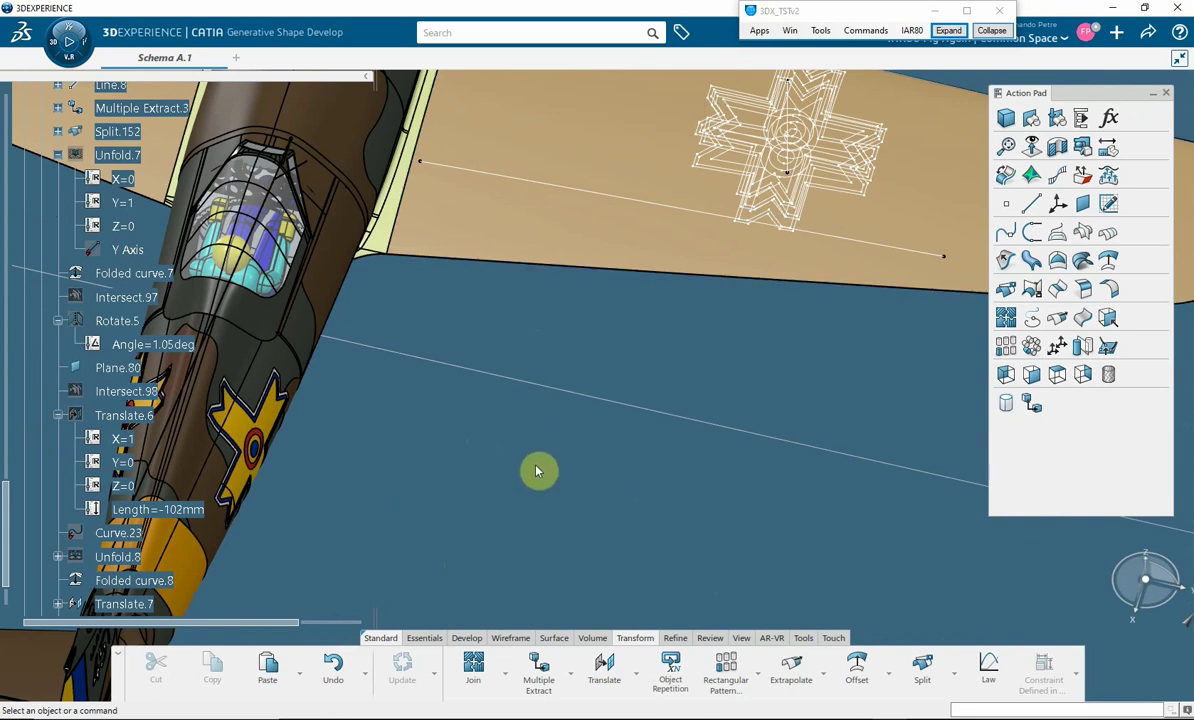
{"action": "left_click", "coordinate": [157, 584]}
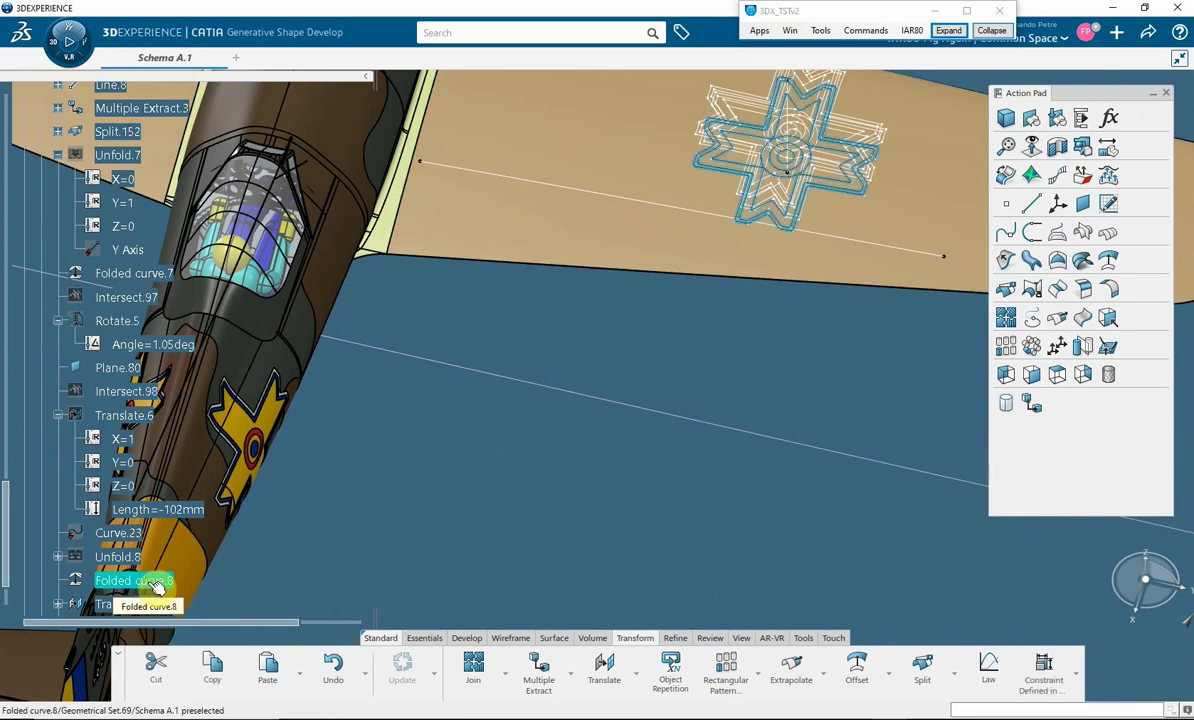
{"action": "middle_click_drag", "start_coordinate": [640, 408], "coordinate": [690, 212]}
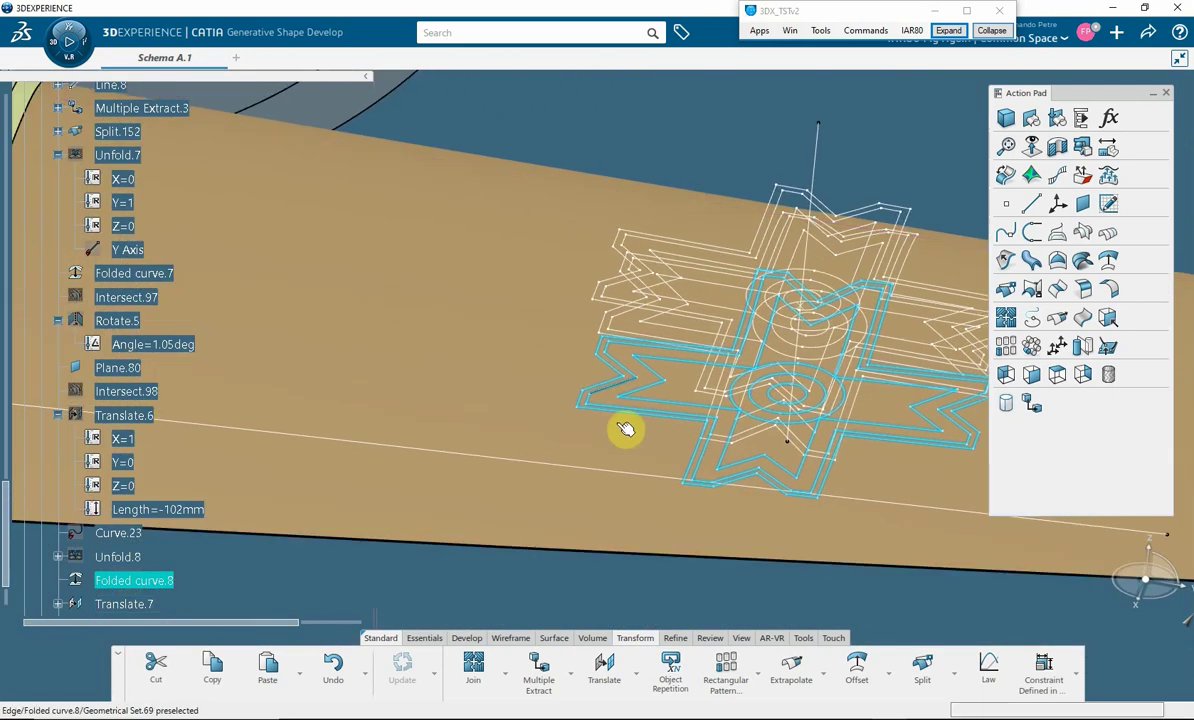
{"action": "left_click", "coordinate": [608, 325]}
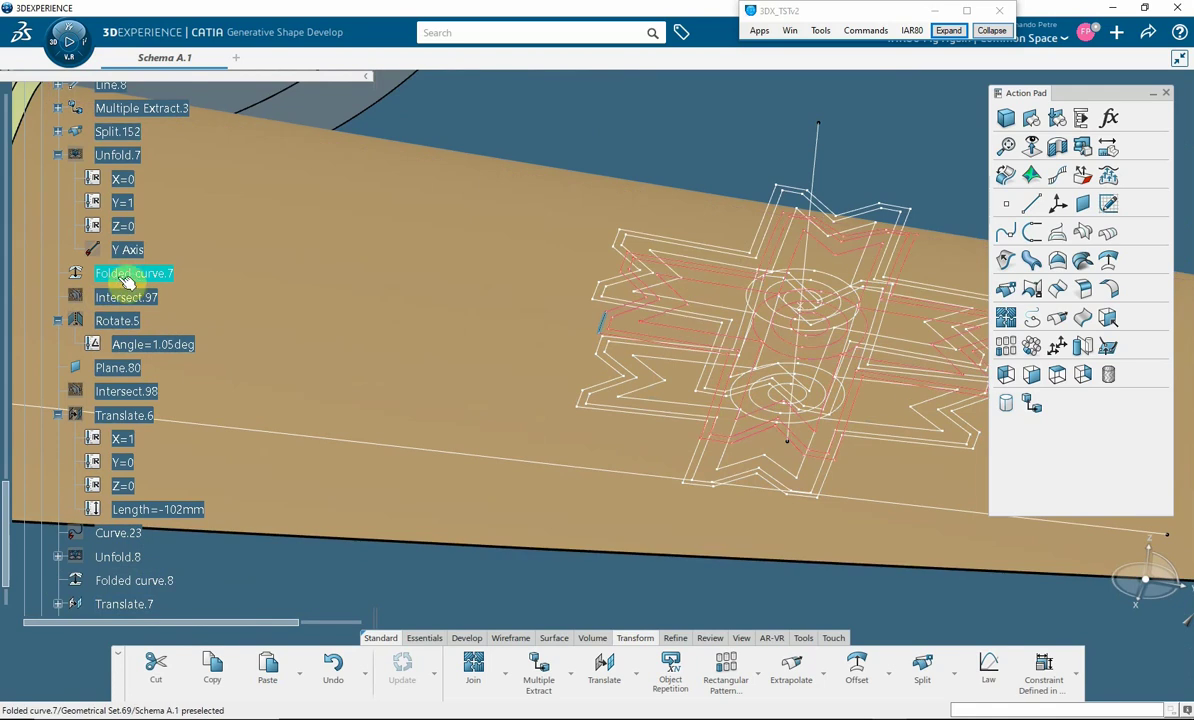
{"action": "key", "text": "Escape"}
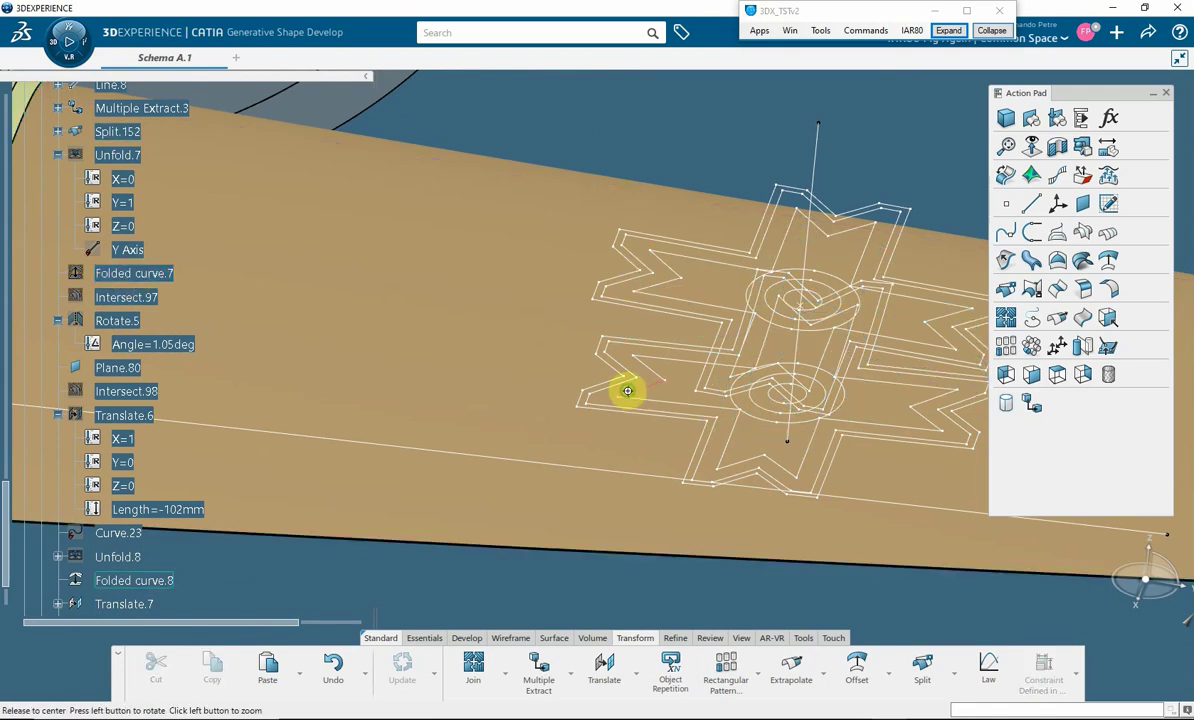
Redefine the Folded curve.8 transfer to fold Translate.7 instead of Curve.23, keeping all the sub-elements.
{"action": "middle_click_drag", "start_coordinate": [624, 392], "coordinate": [581, 461]}
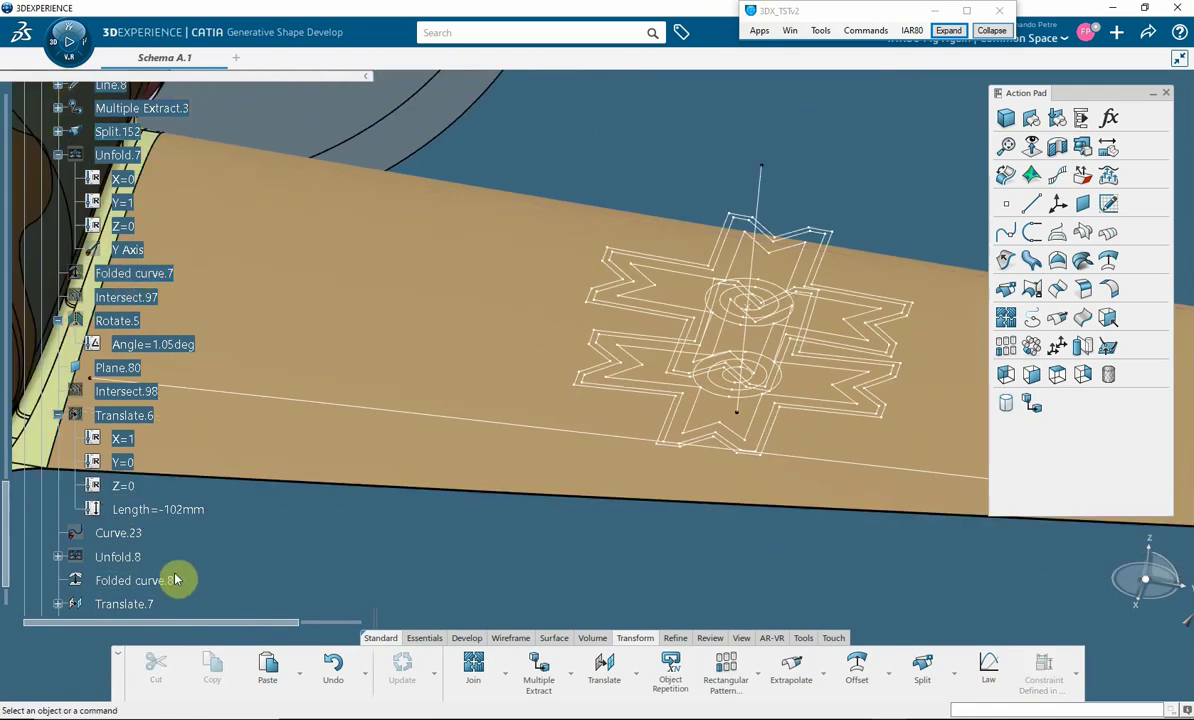
{"action": "left_click", "coordinate": [160, 584]}
{"action": "double_click", "coordinate": [160, 584]}
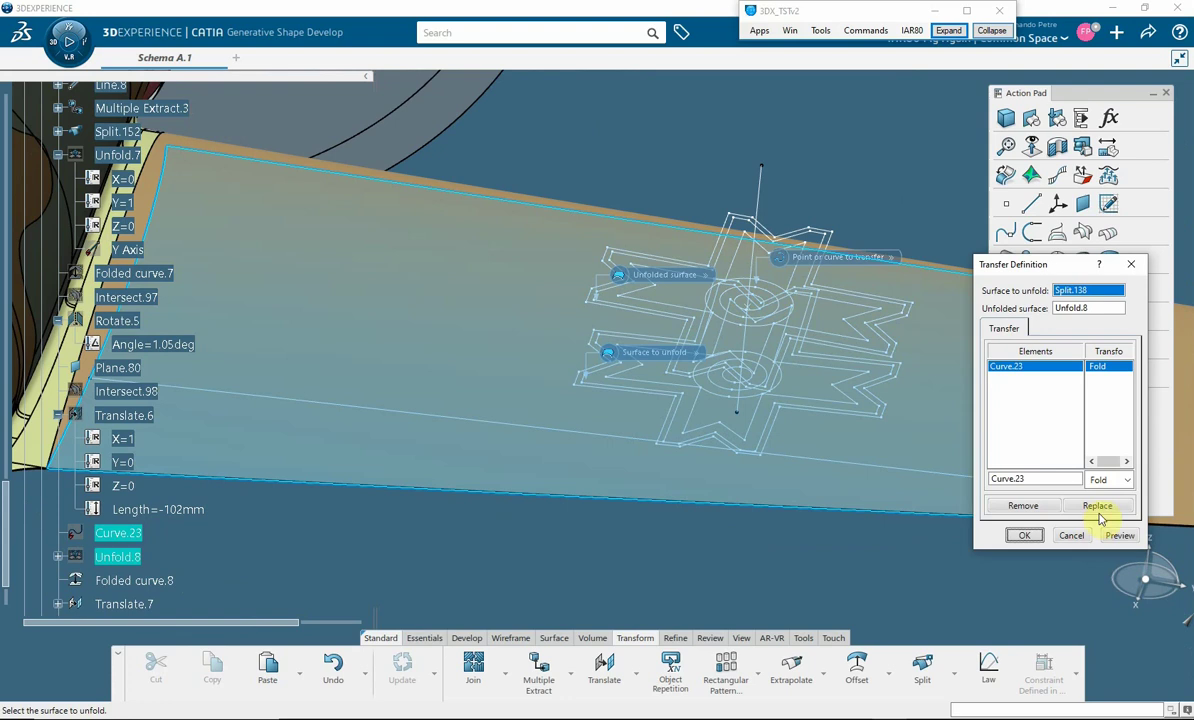
{"action": "left_click", "coordinate": [1104, 483]}
{"action": "left_click", "coordinate": [1103, 495]}
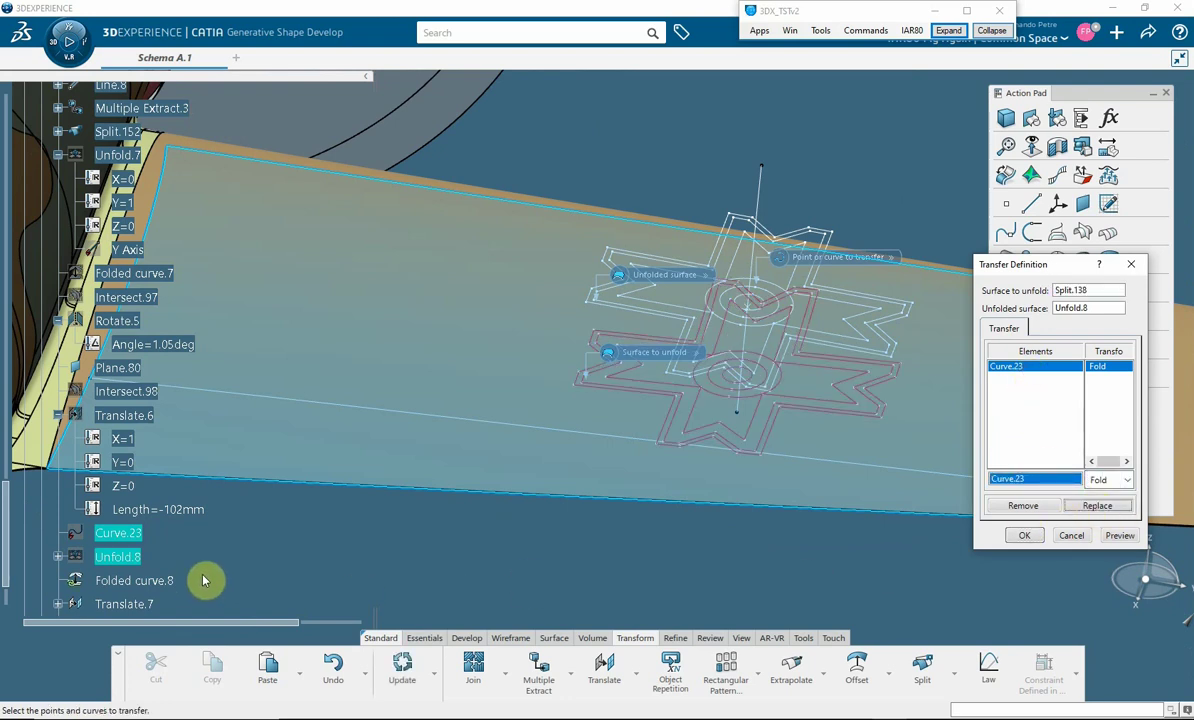
{"action": "left_click", "coordinate": [152, 608]}
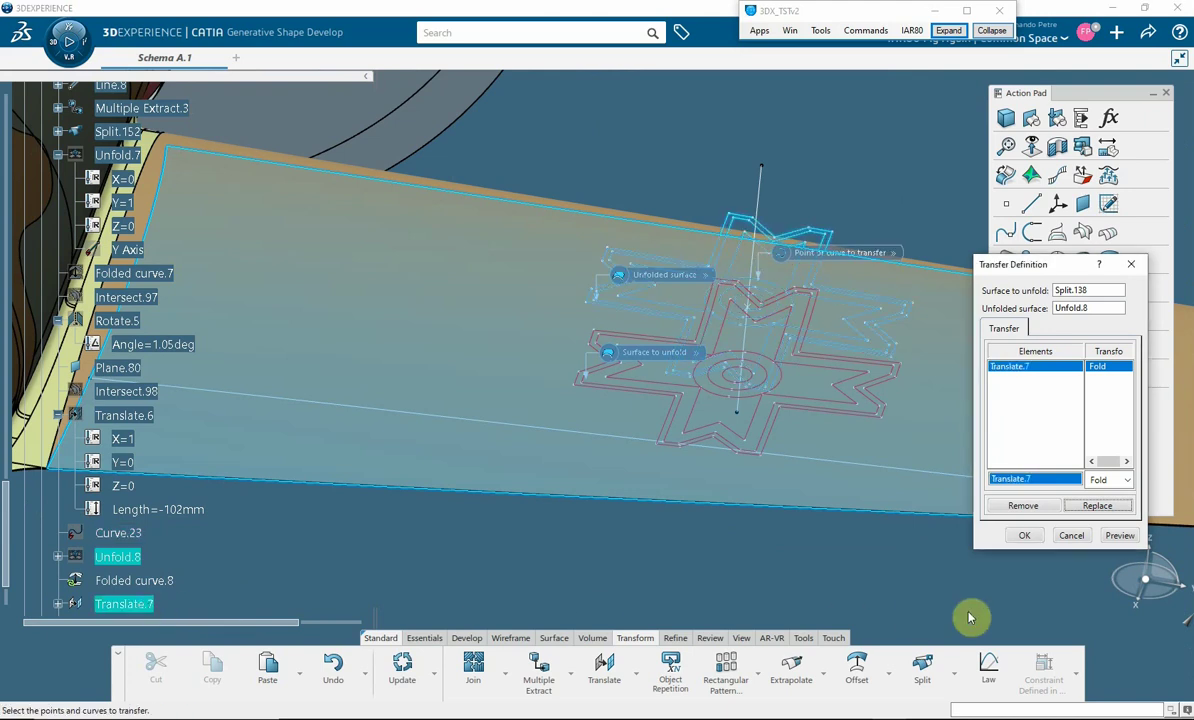
{"action": "left_click", "coordinate": [1024, 536]}
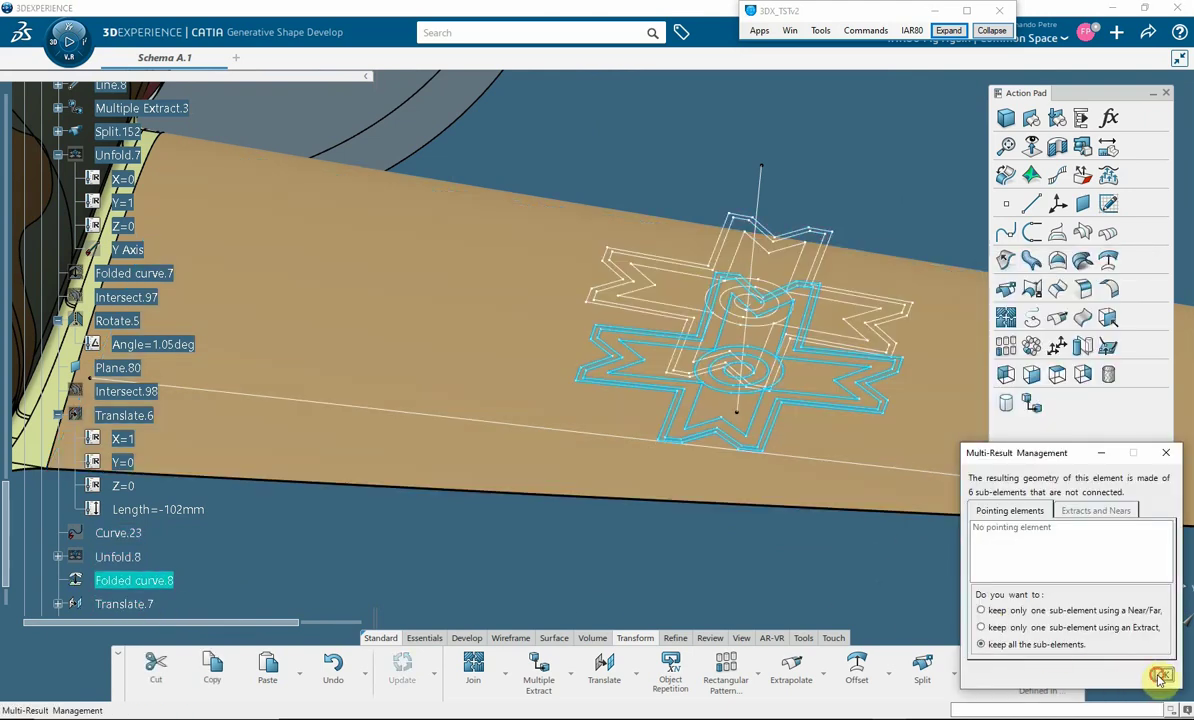
{"action": "left_click", "coordinate": [1160, 678]}
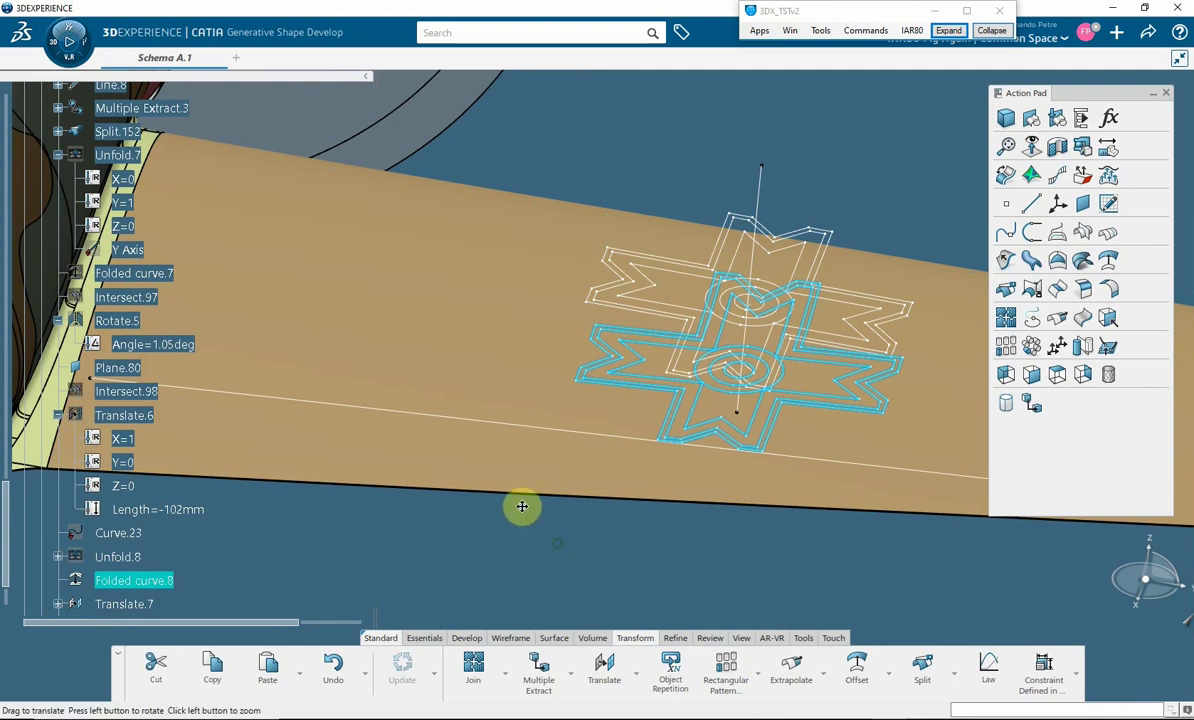
Set the length of Translate.7 to -22 mm, applying it in increments against the underside intersection line at the emblem's lower end.
{"action": "middle_click_drag", "start_coordinate": [522, 507], "coordinate": [589, 464]}
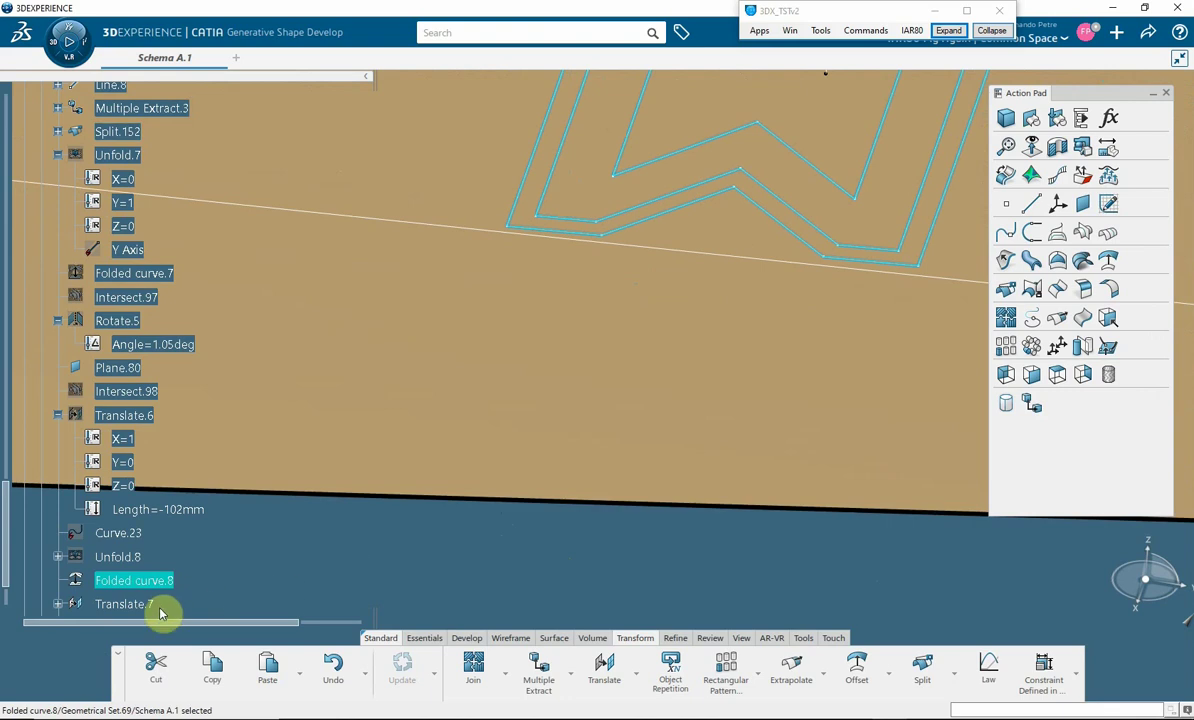
{"action": "left_click", "coordinate": [57, 604]}
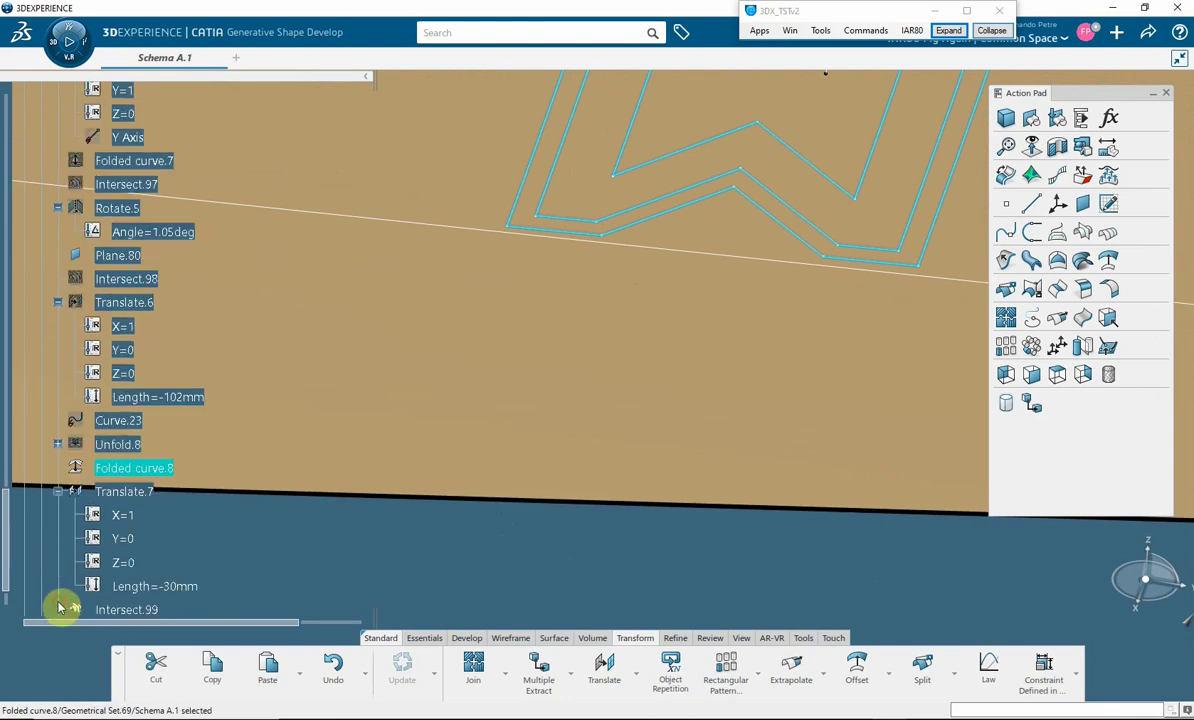
{"action": "left_click", "coordinate": [175, 588]}
{"action": "double_click", "coordinate": [175, 588]}
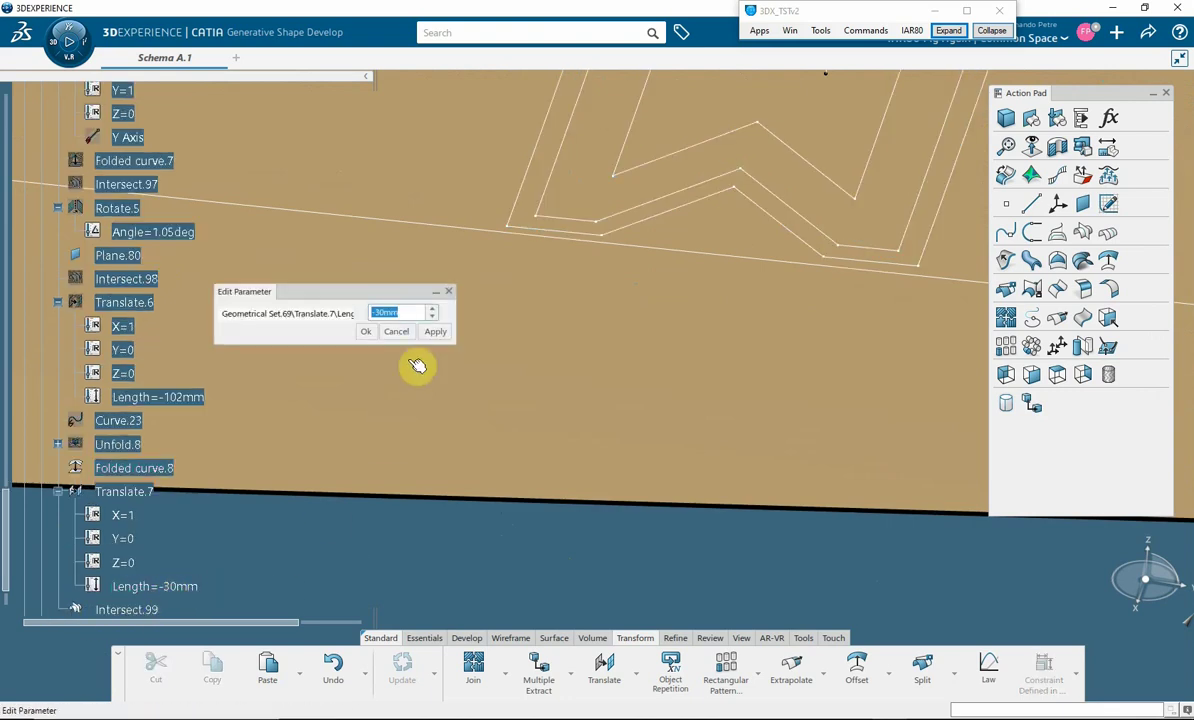
{"action": "left_click", "coordinate": [433, 313]}
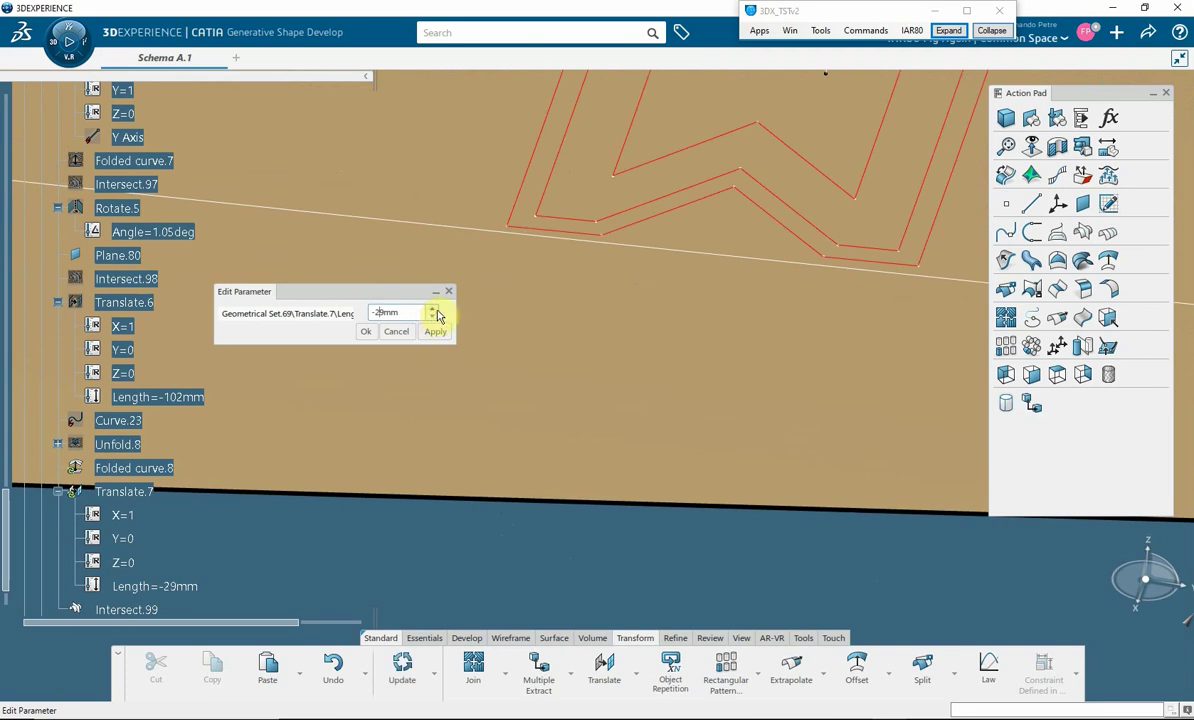
{"action": "left_click", "coordinate": [435, 332]}
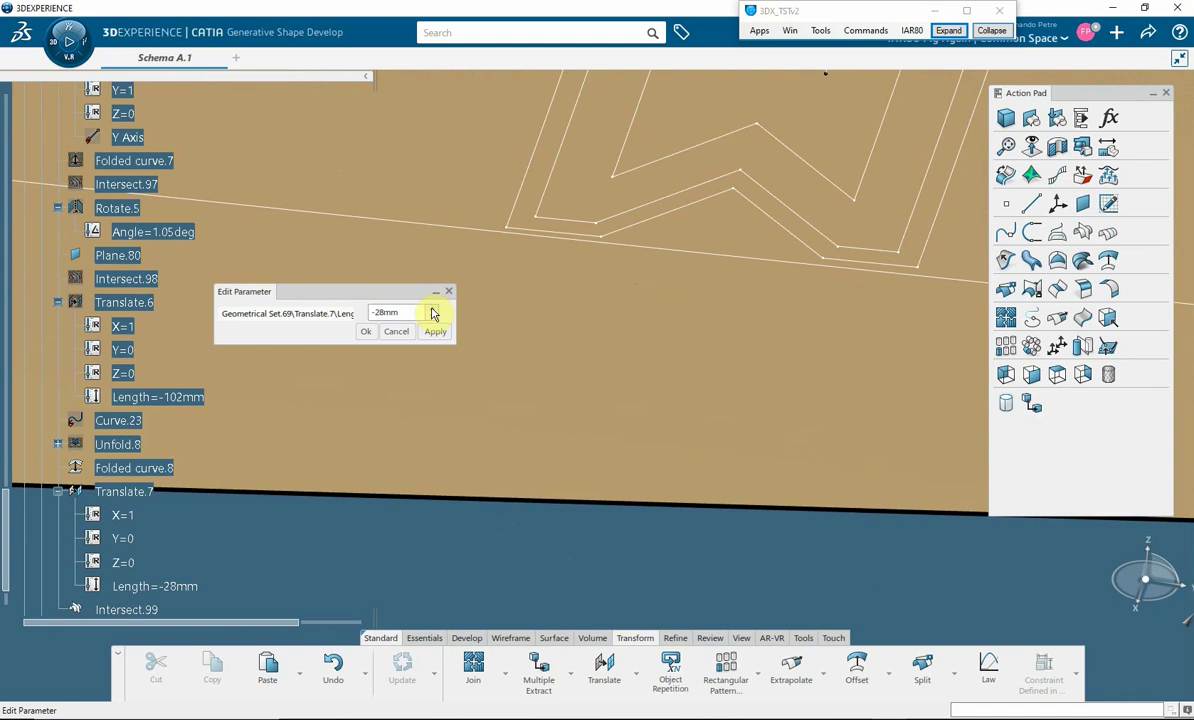
{"action": "left_click", "coordinate": [432, 313]}
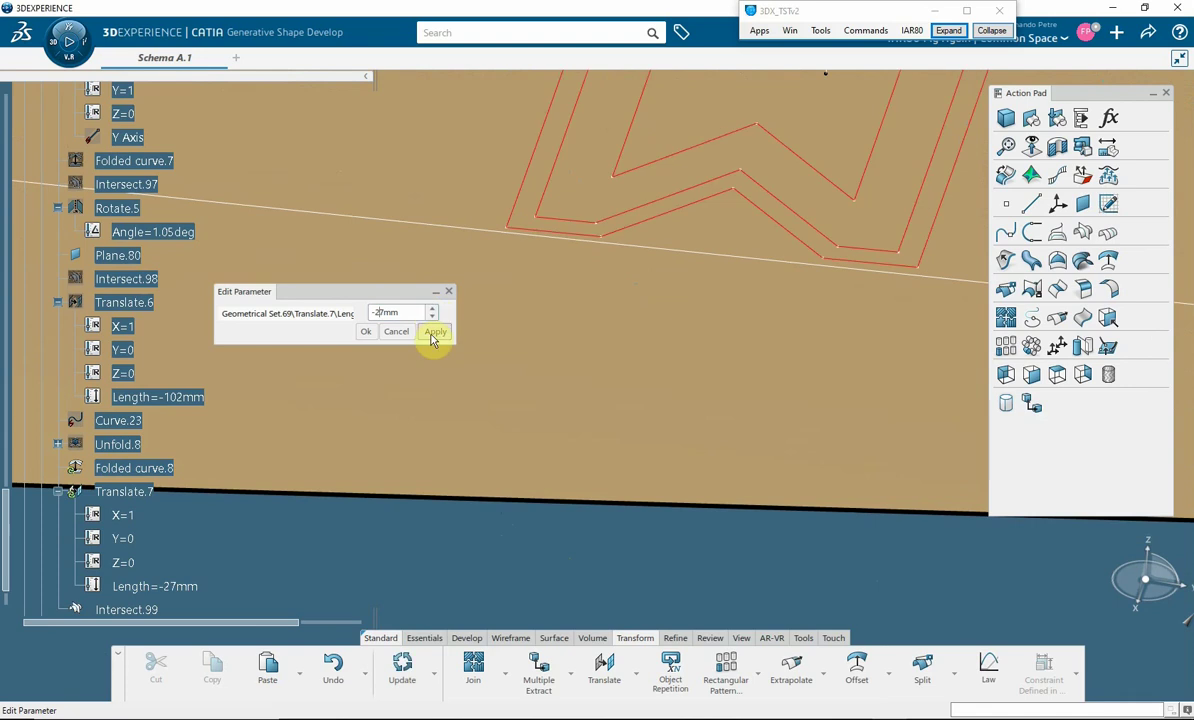
{"action": "left_click", "coordinate": [433, 335]}
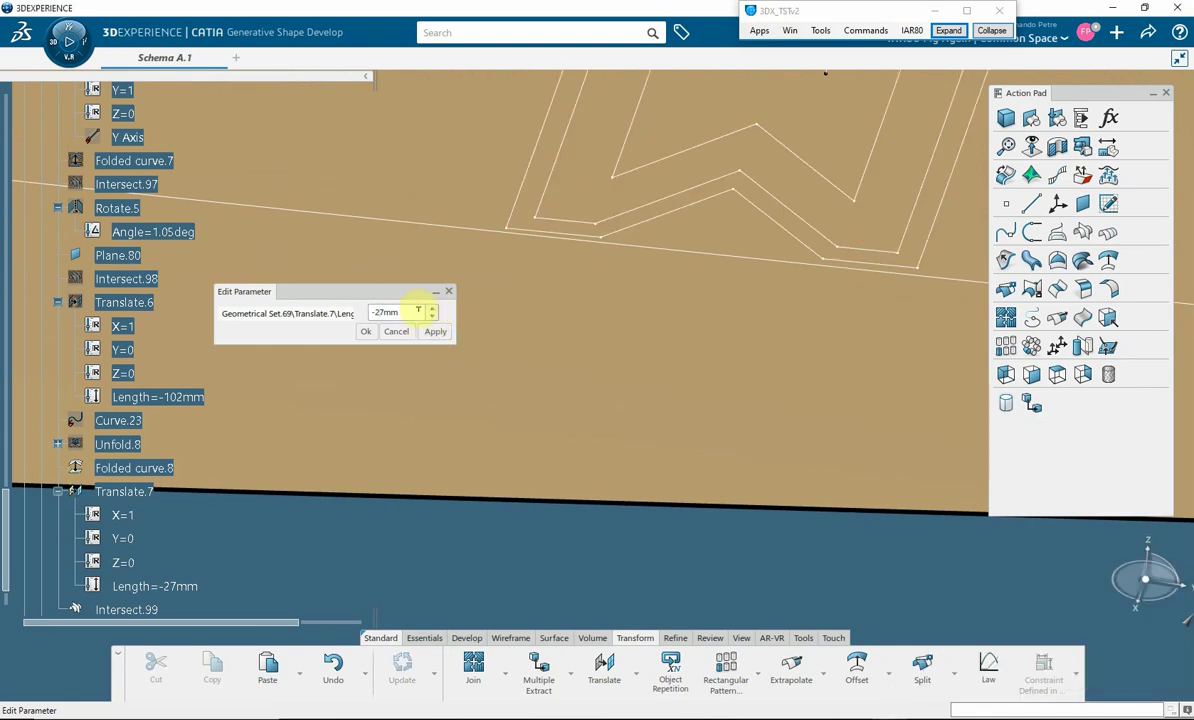
{"action": "left_click", "coordinate": [432, 313]}
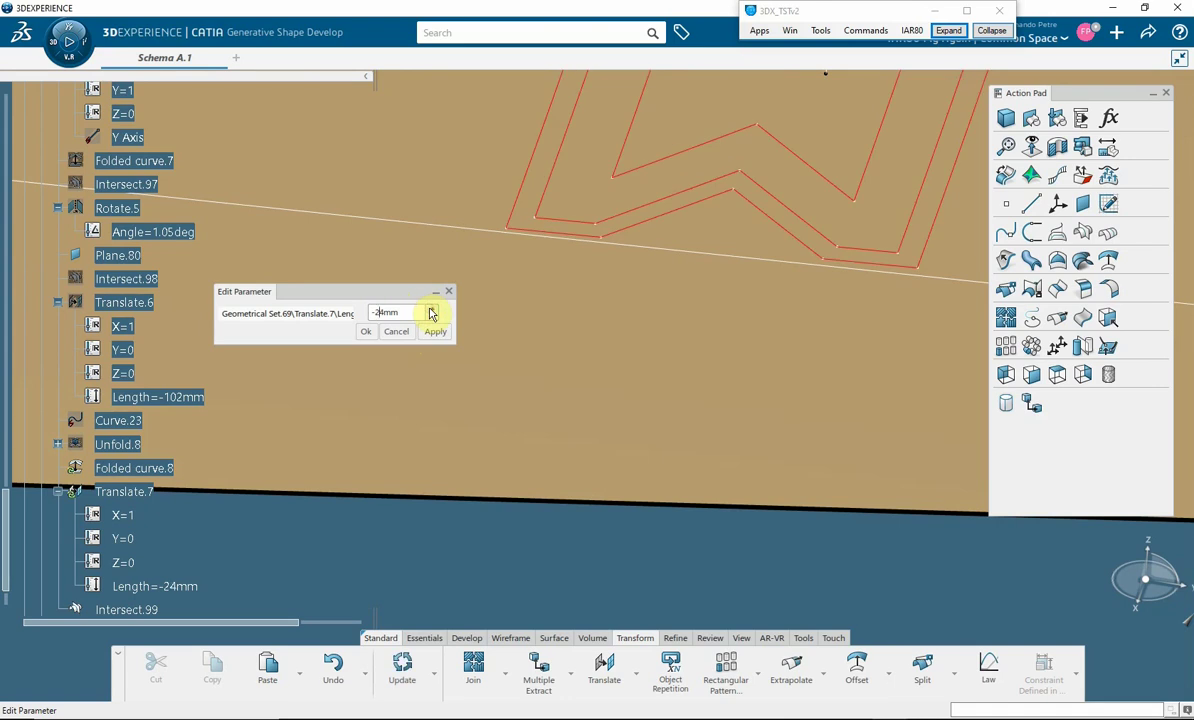
{"action": "left_click", "coordinate": [434, 334]}
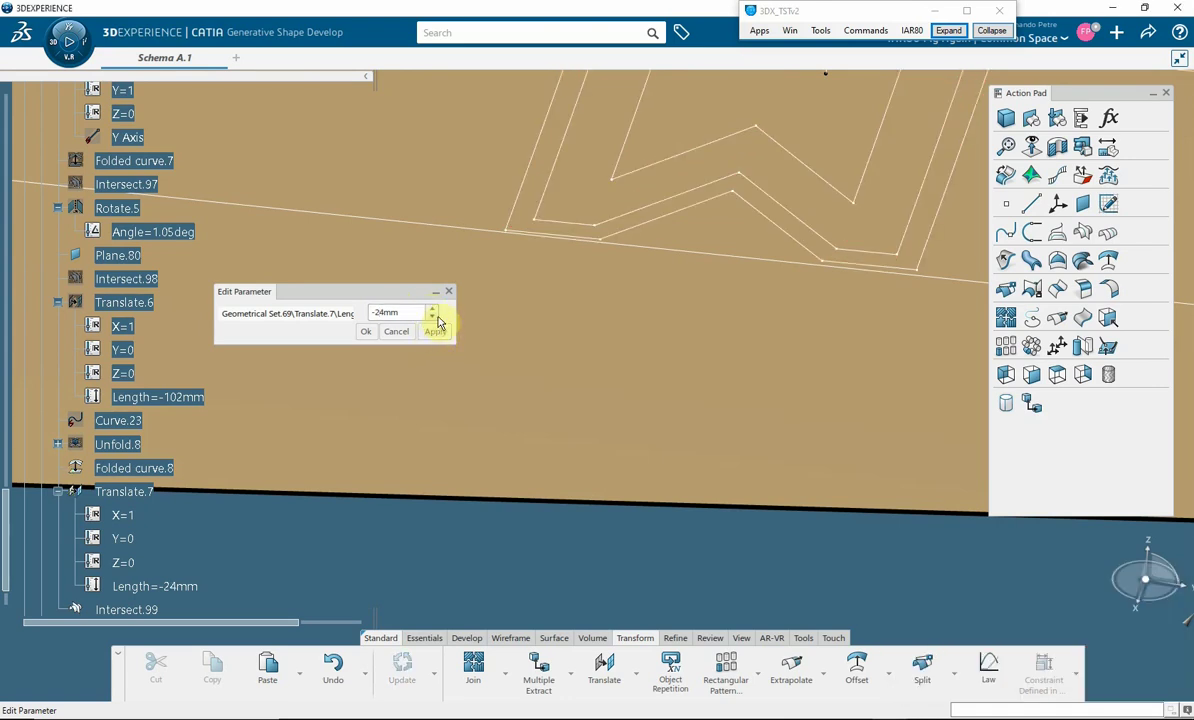
{"action": "left_click", "coordinate": [433, 313]}
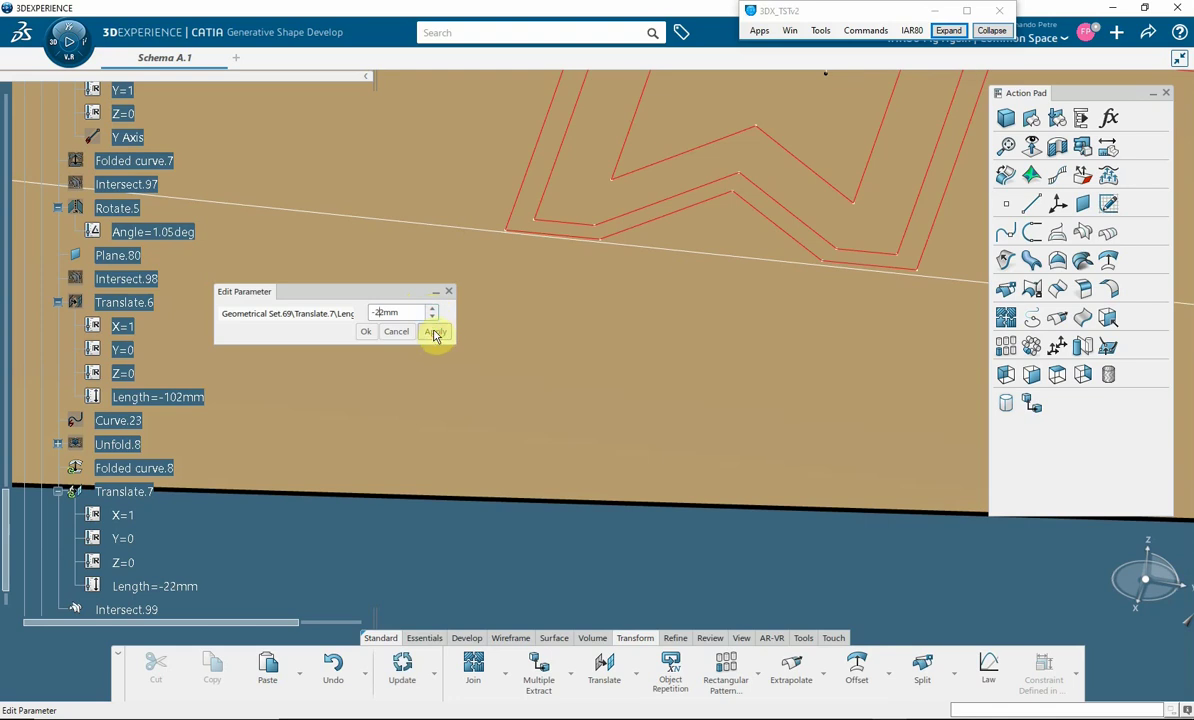
{"action": "left_click", "coordinate": [434, 333]}
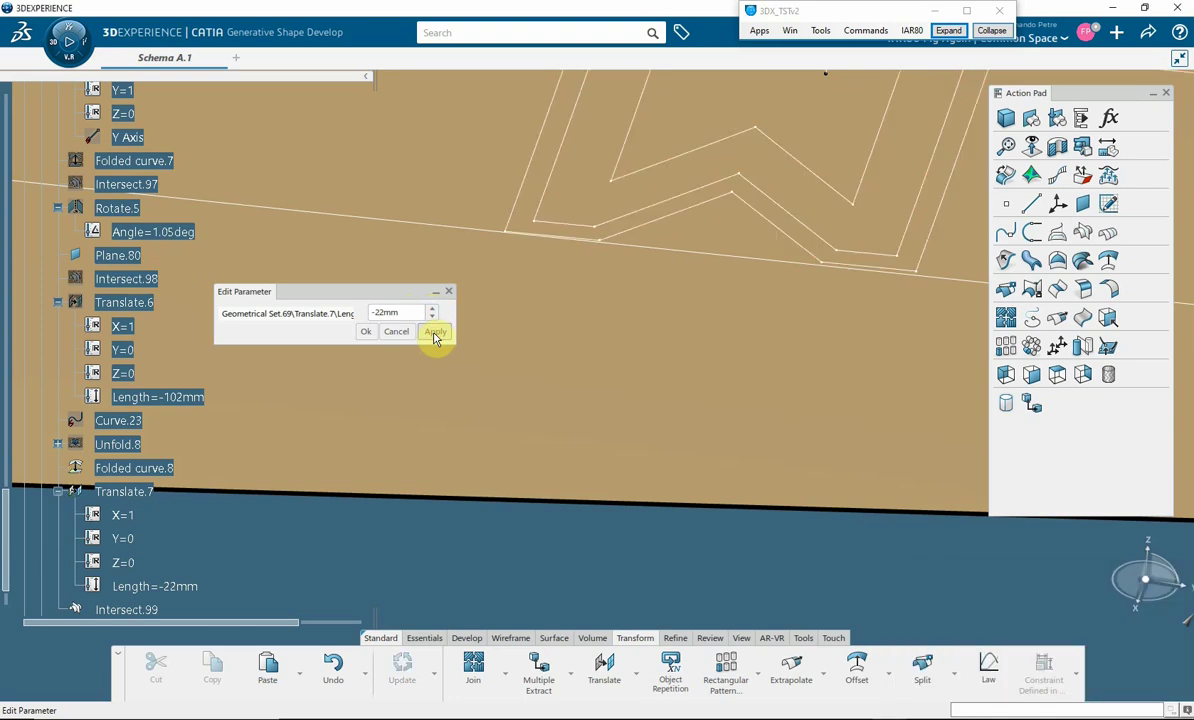
{"action": "left_click", "coordinate": [371, 337]}
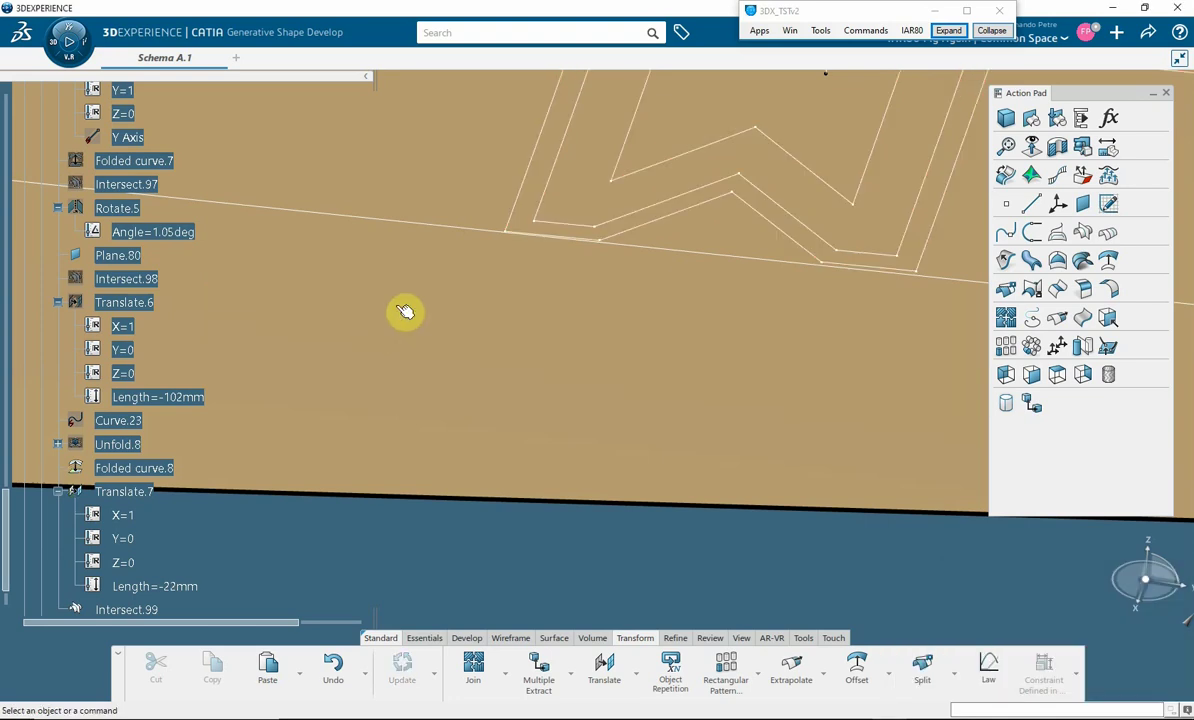
Rotate the translated emblem Translate.7 by 5 degrees about Line.8, keeping all the sub-elements.
{"action": "middle_click_drag", "start_coordinate": [418, 258], "coordinate": [420, 430]}
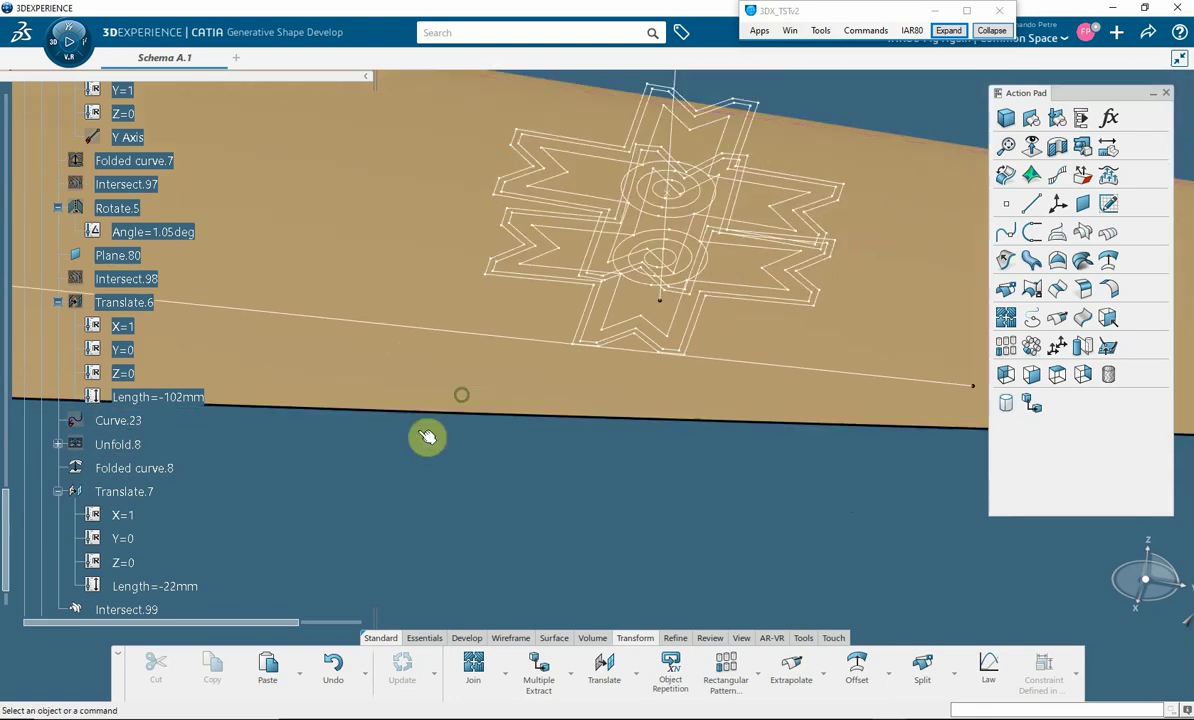
{"action": "left_click", "coordinate": [135, 492]}
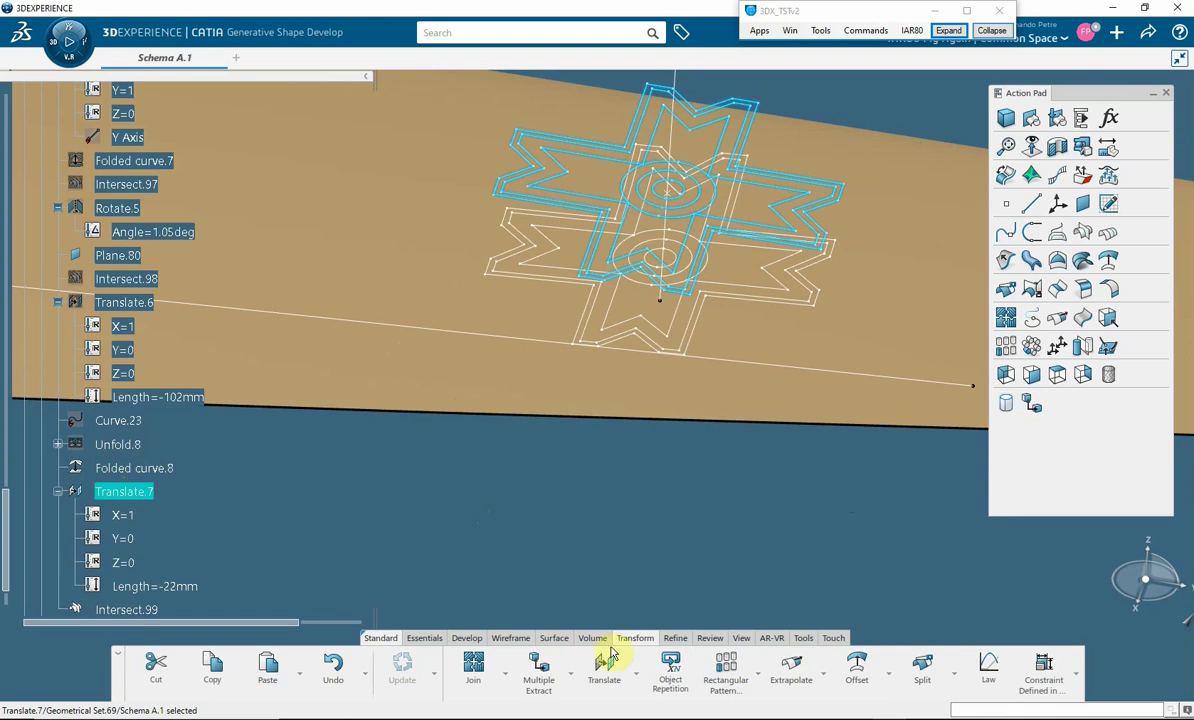
{"action": "left_click", "coordinate": [637, 675]}
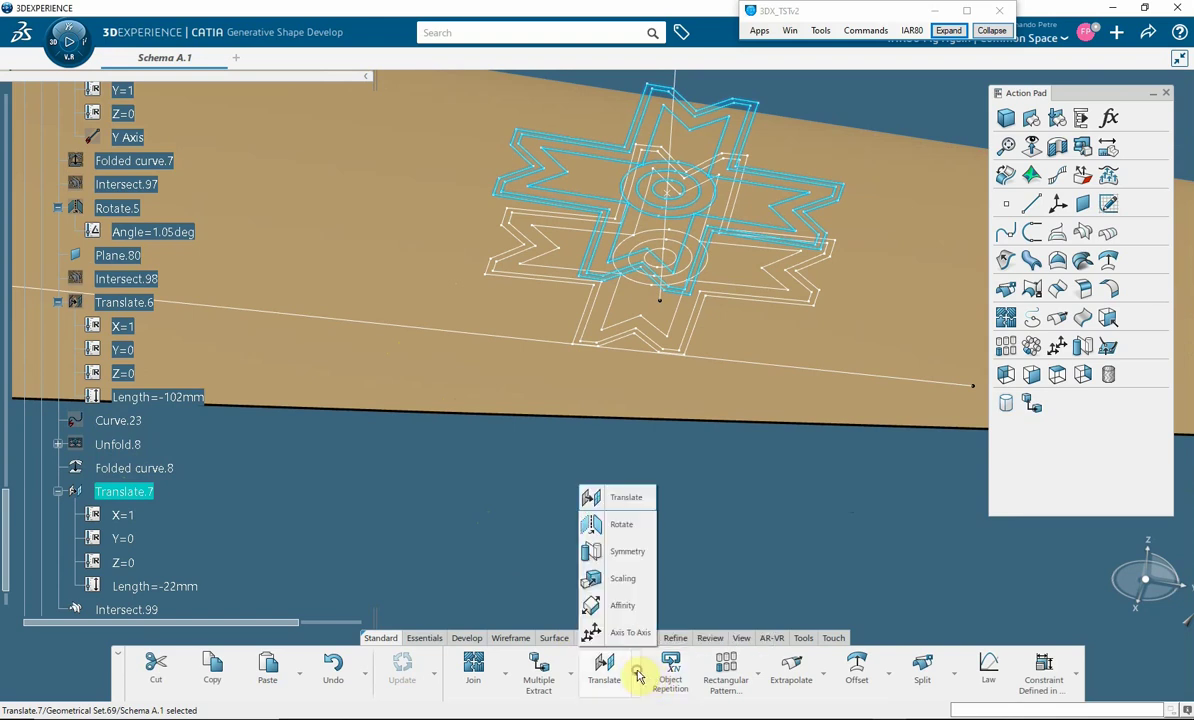
{"action": "left_click", "coordinate": [618, 524]}
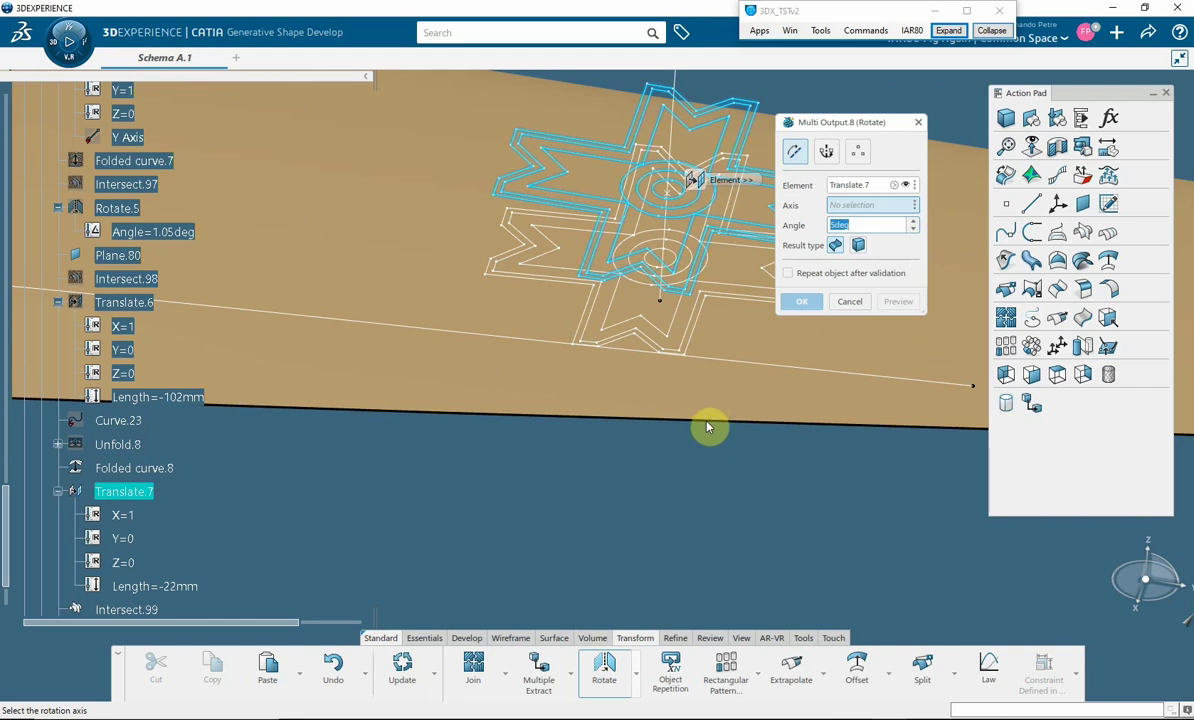
{"action": "left_click", "coordinate": [679, 140]}
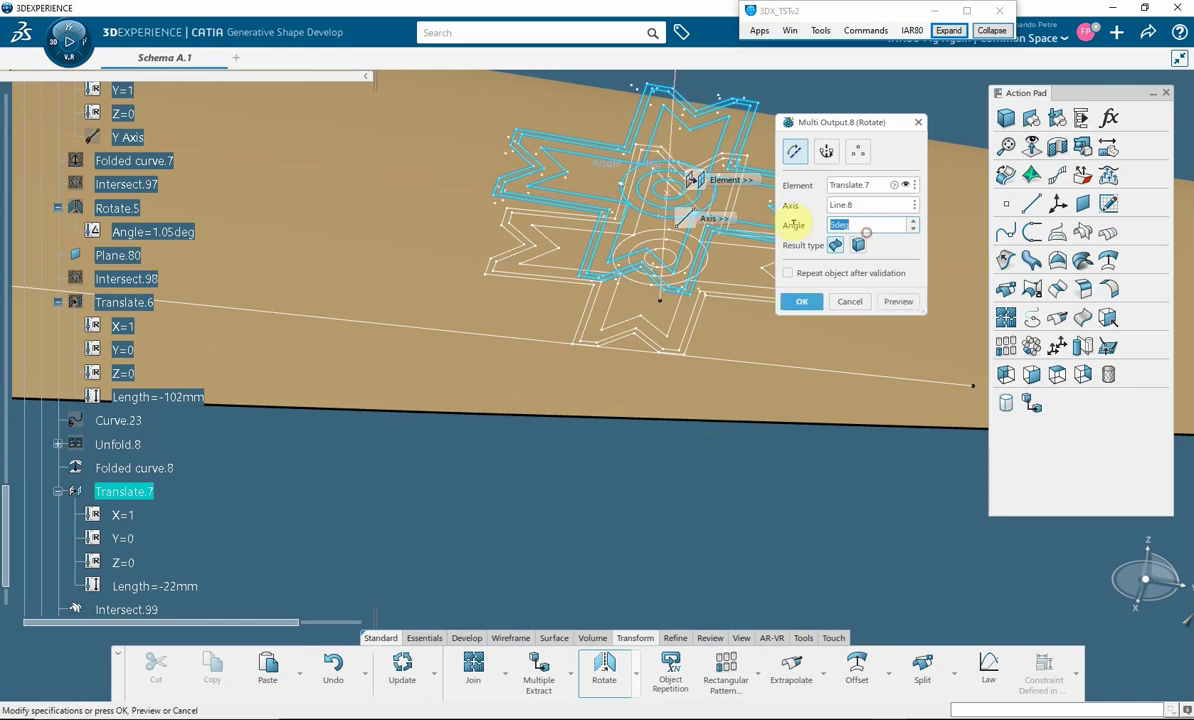
{"action": "type", "text": "1"}
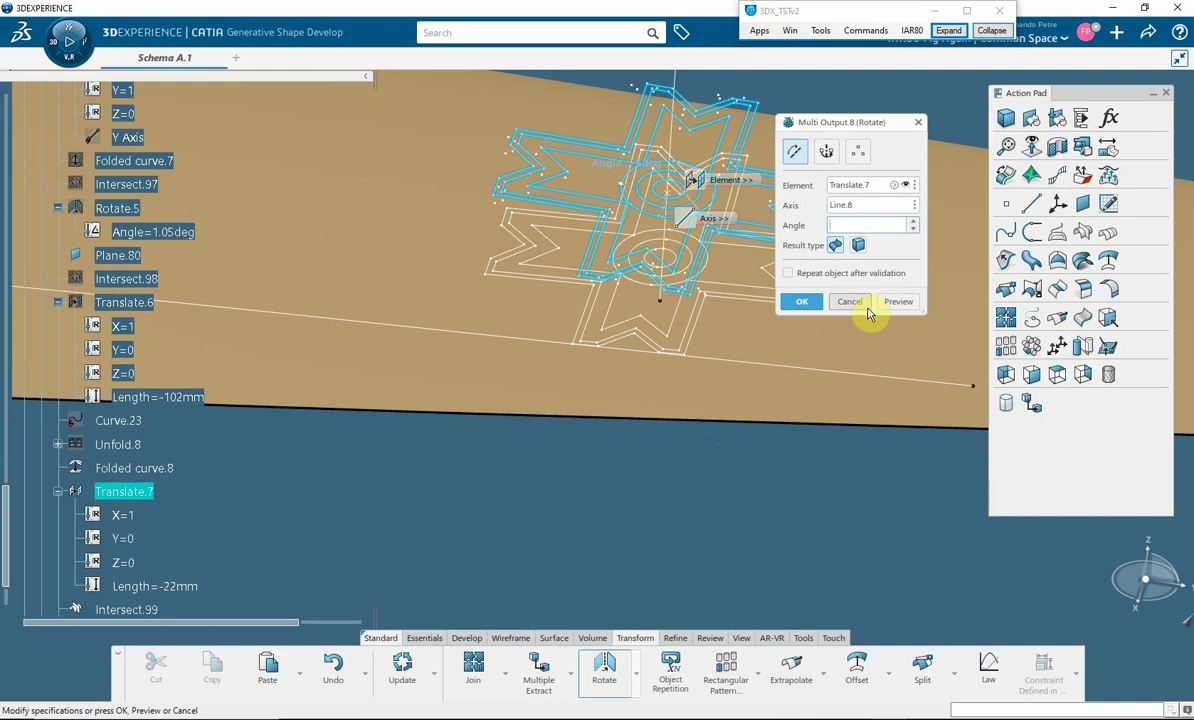
{"action": "type", "text": "5deg"}
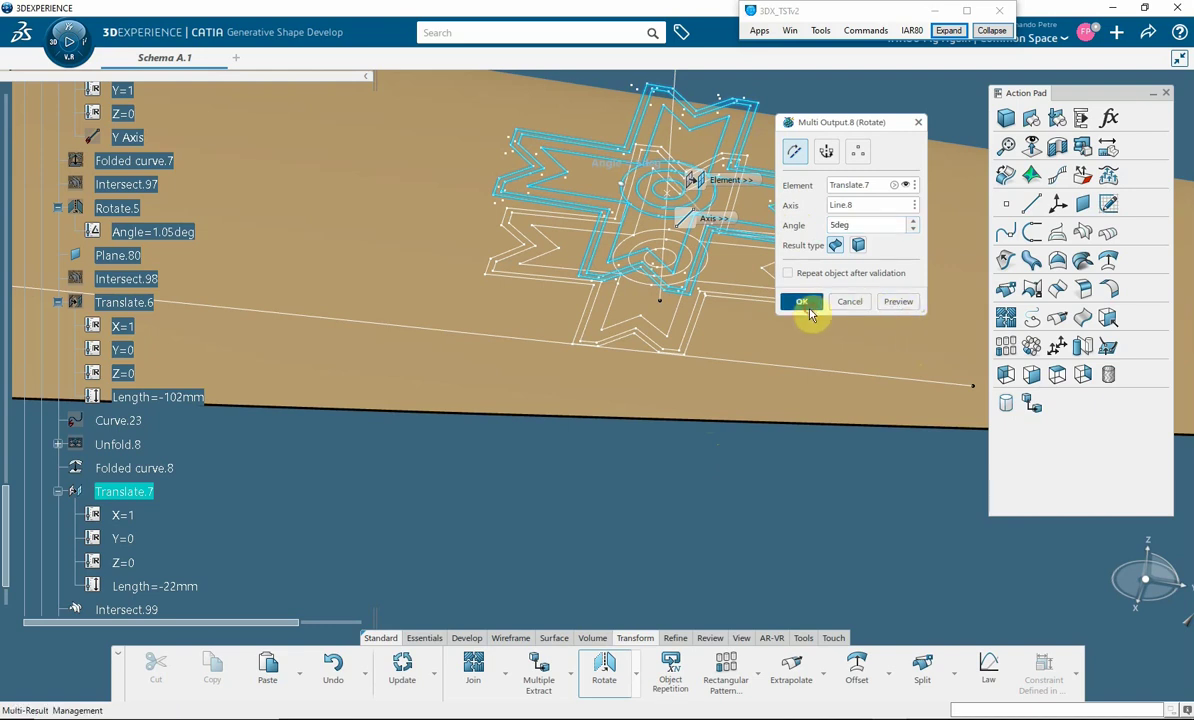
{"action": "left_click", "coordinate": [809, 309]}
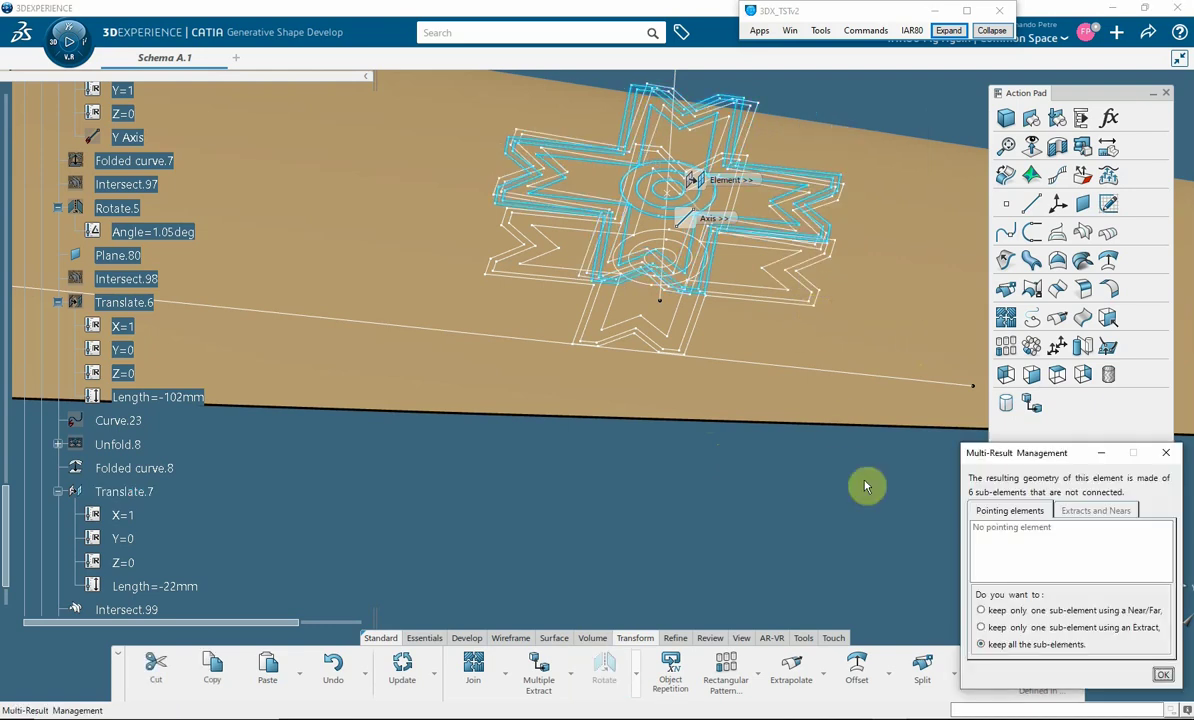
{"action": "left_click", "coordinate": [1163, 677]}
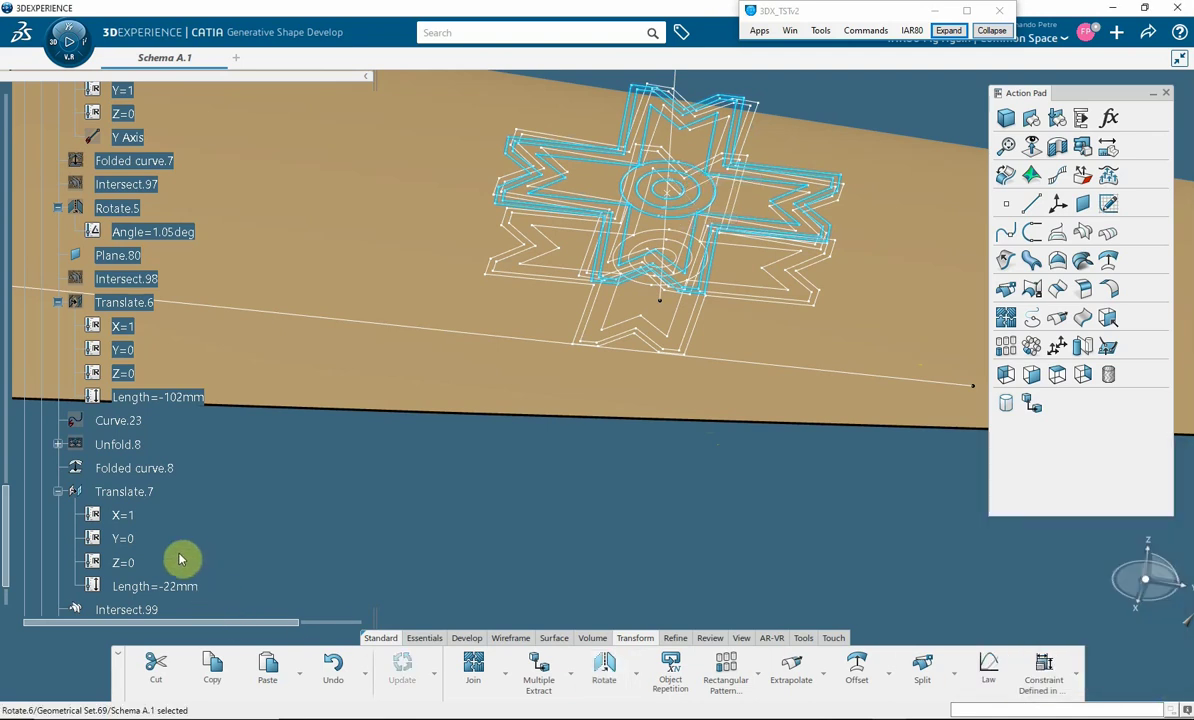
Replace Translate.7 with Rotate.6 as the curve folded in Folded curve.8, keeping all the sub-elements.
{"action": "left_click_drag", "start_coordinate": [6, 578], "coordinate": [3, 598]}
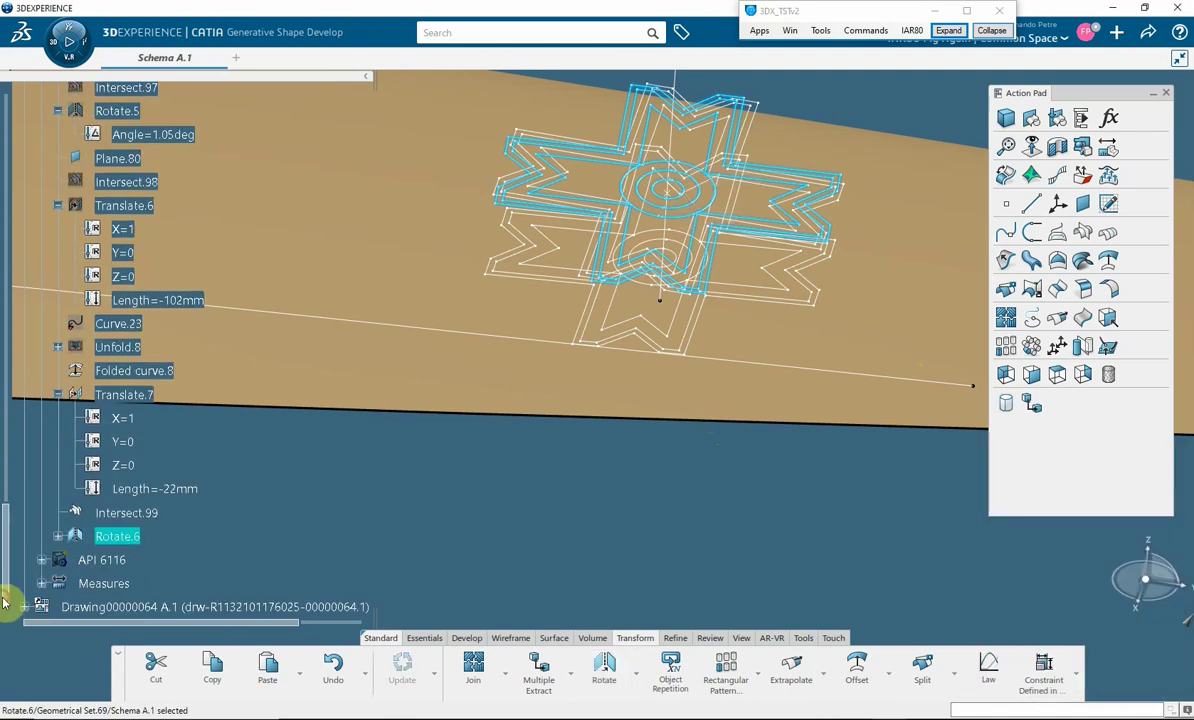
{"action": "left_click", "coordinate": [158, 372]}
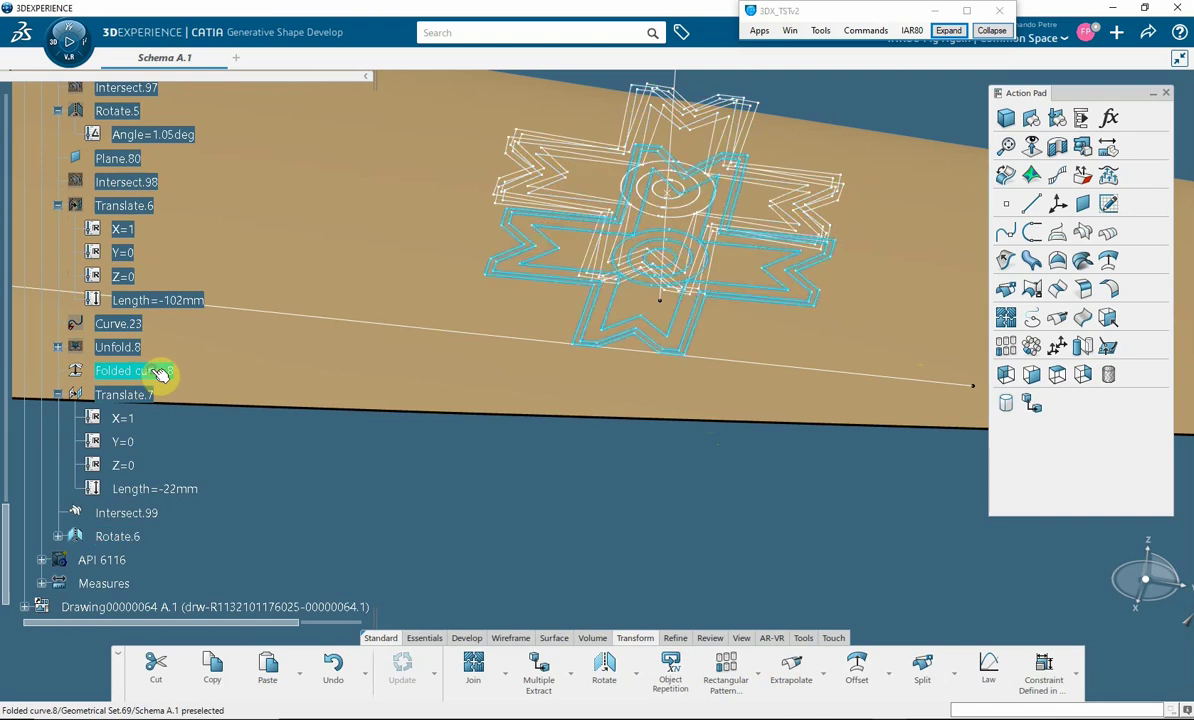
{"action": "double_click", "coordinate": [158, 372]}
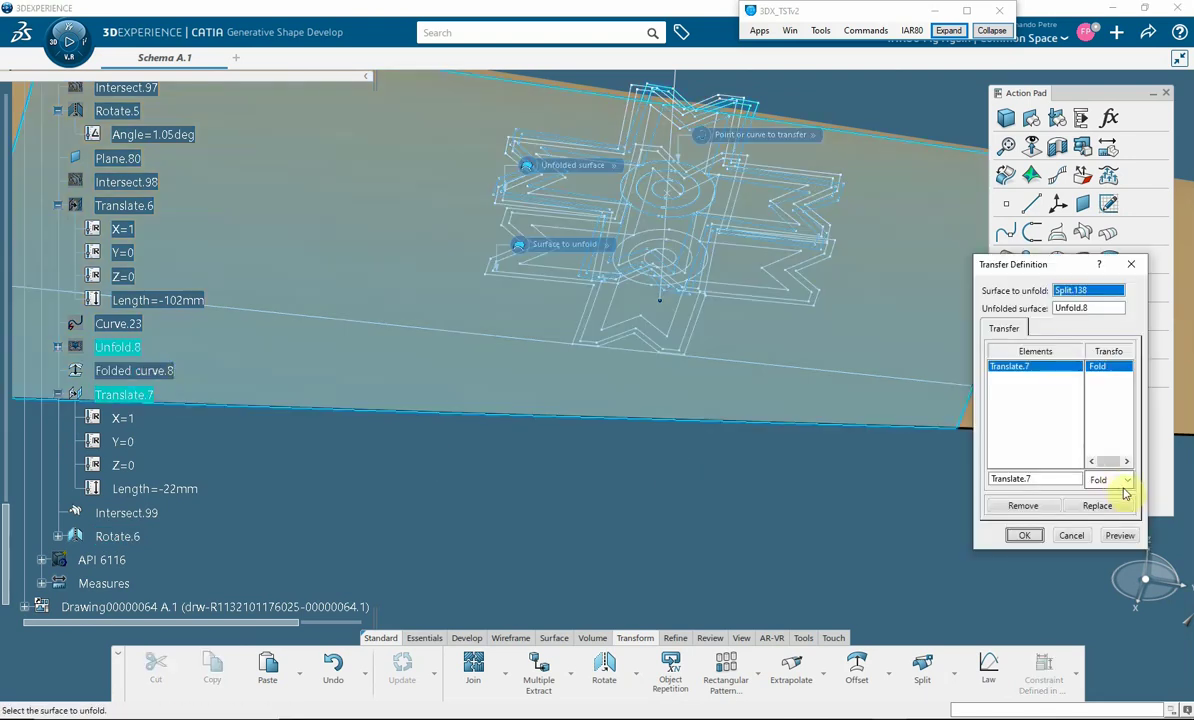
{"action": "left_click", "coordinate": [1034, 372]}
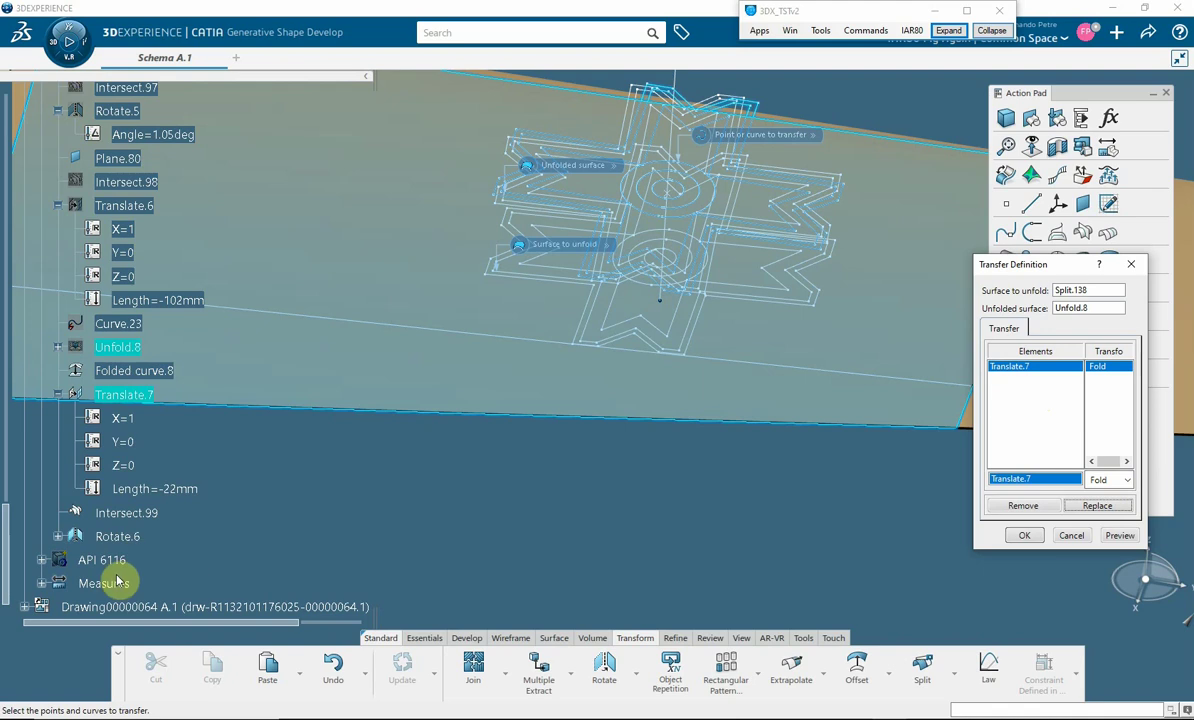
{"action": "left_click", "coordinate": [125, 542]}
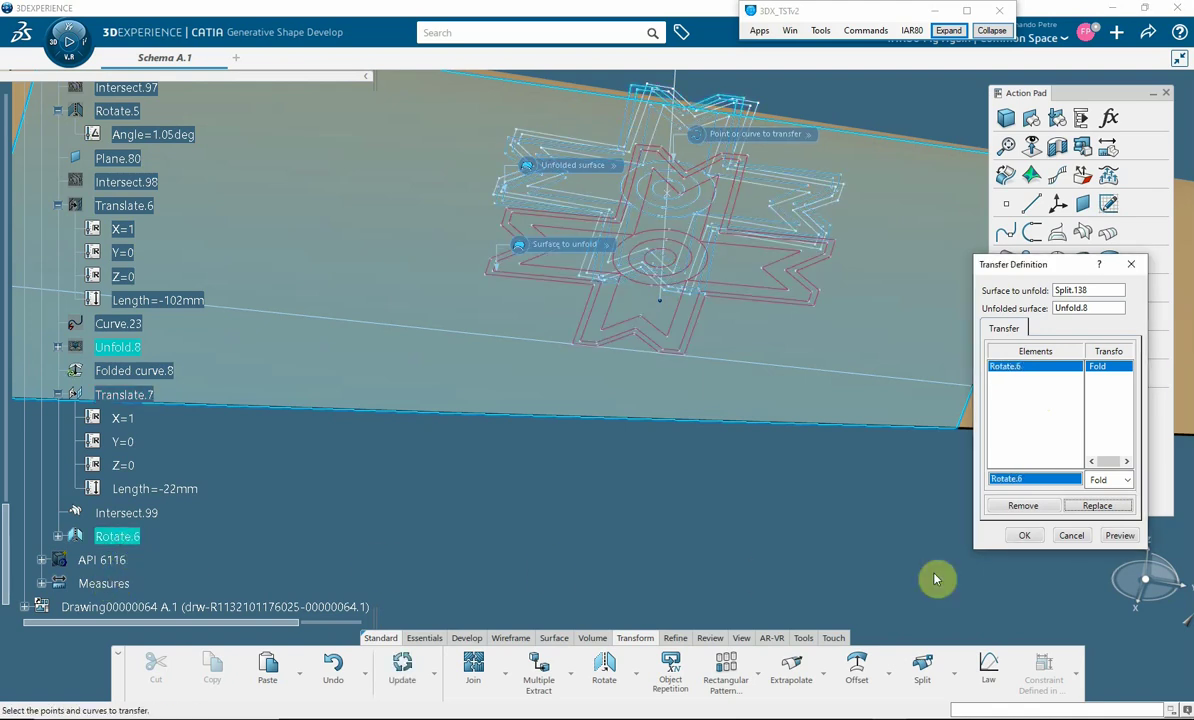
{"action": "key", "text": "Return"}
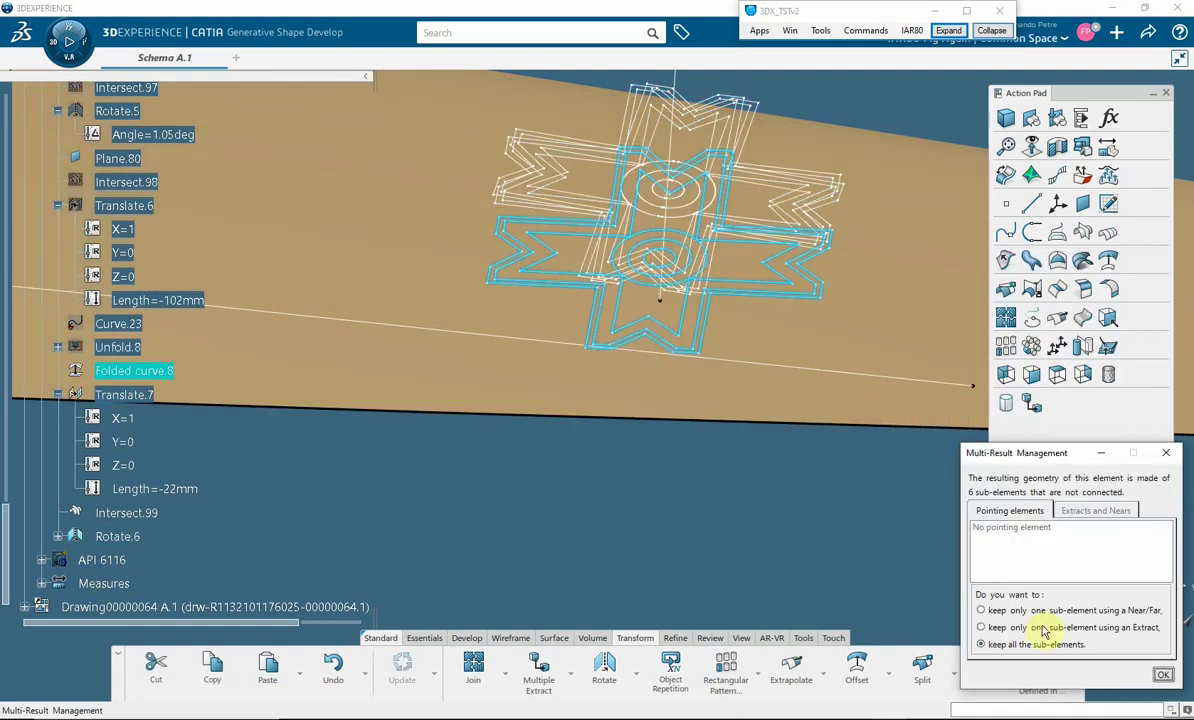
{"action": "left_click", "coordinate": [1166, 676]}
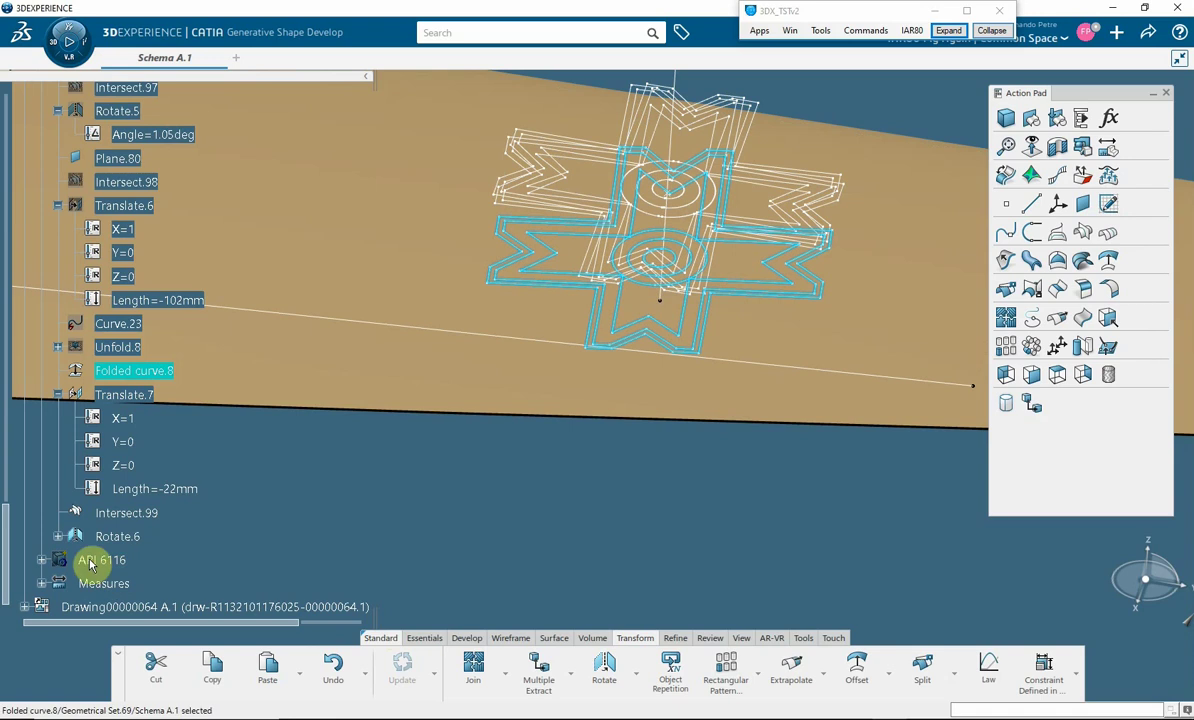
Hide Translate.7 and reduce the rotation angle of Rotate.6 to 3 degrees, checking the emblem's lower end against the intersection line.
{"action": "left_click", "coordinate": [139, 401]}
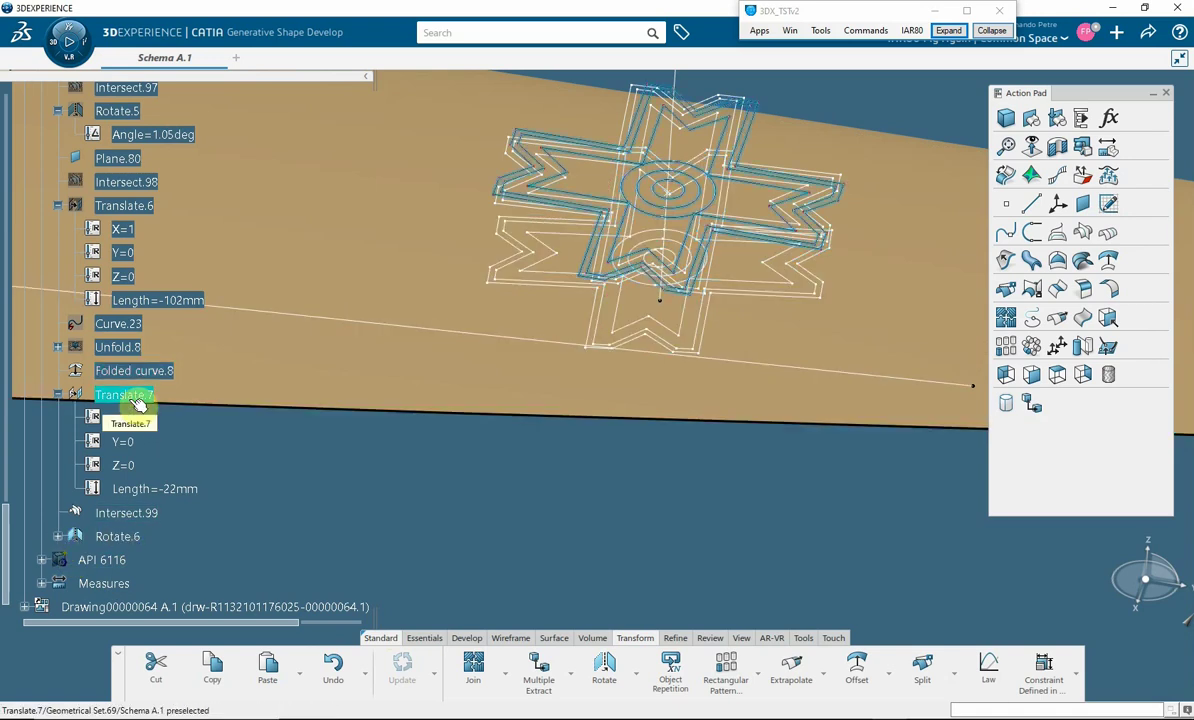
{"action": "left_click", "coordinate": [139, 402], "text": "ctrl"}
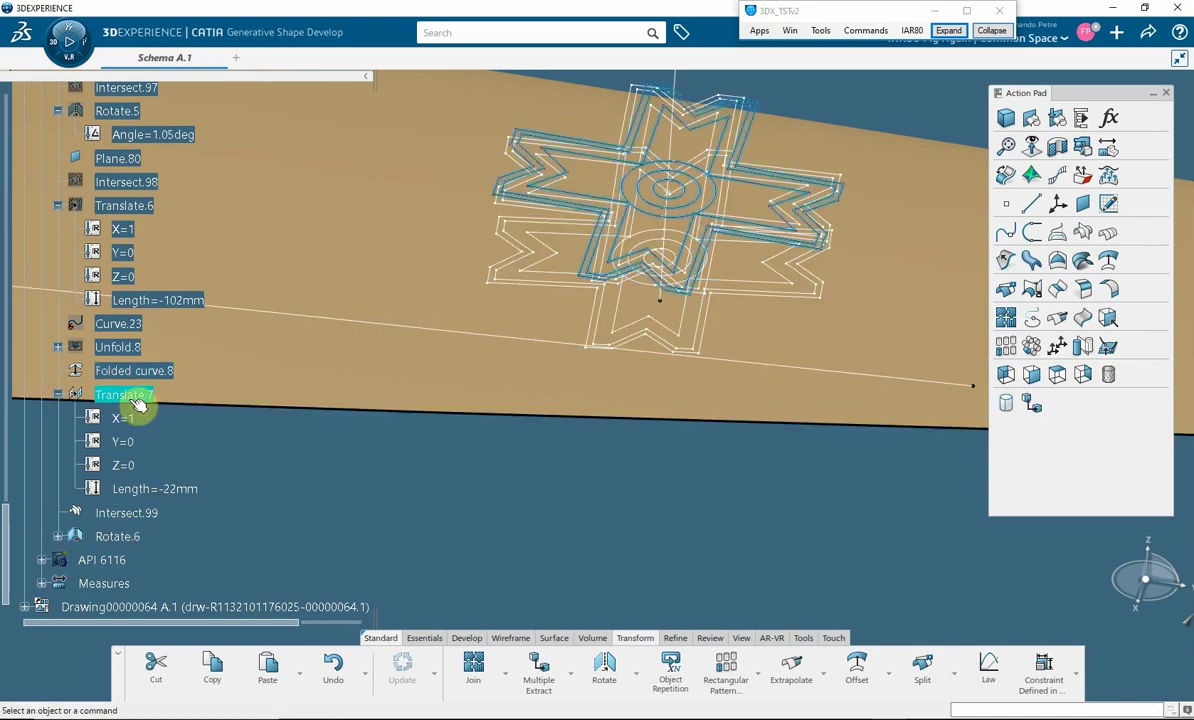
{"action": "left_click", "coordinate": [60, 538]}
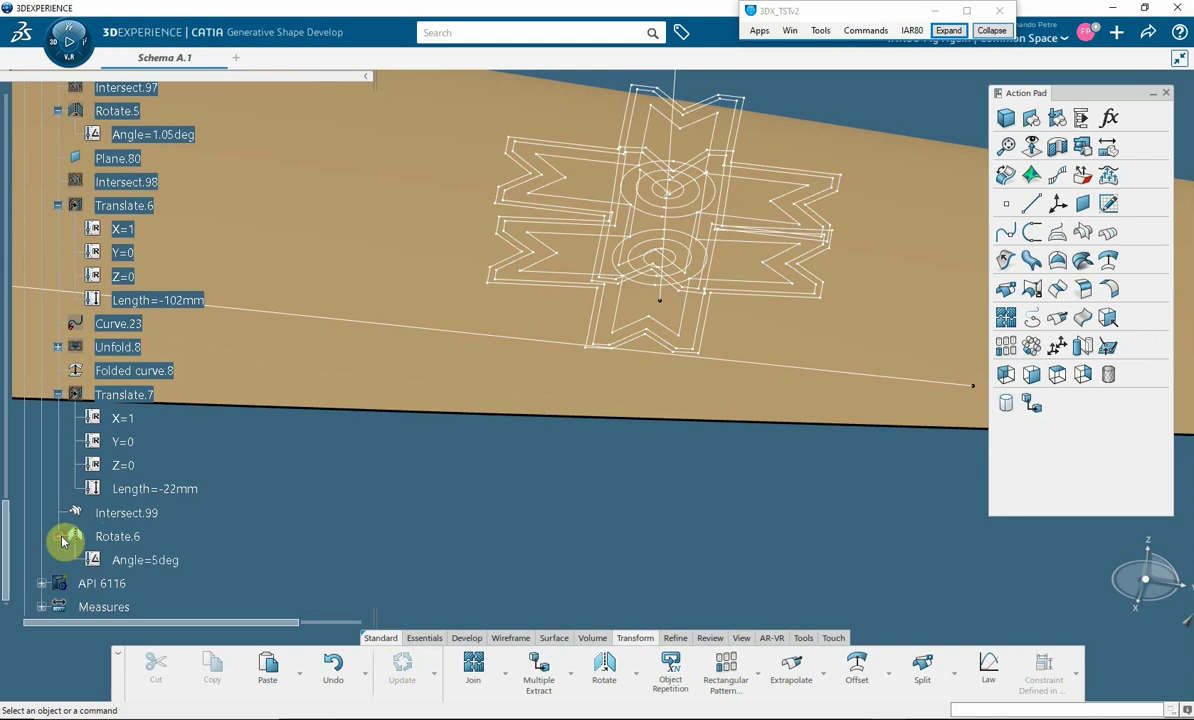
{"action": "double_click", "coordinate": [148, 561]}
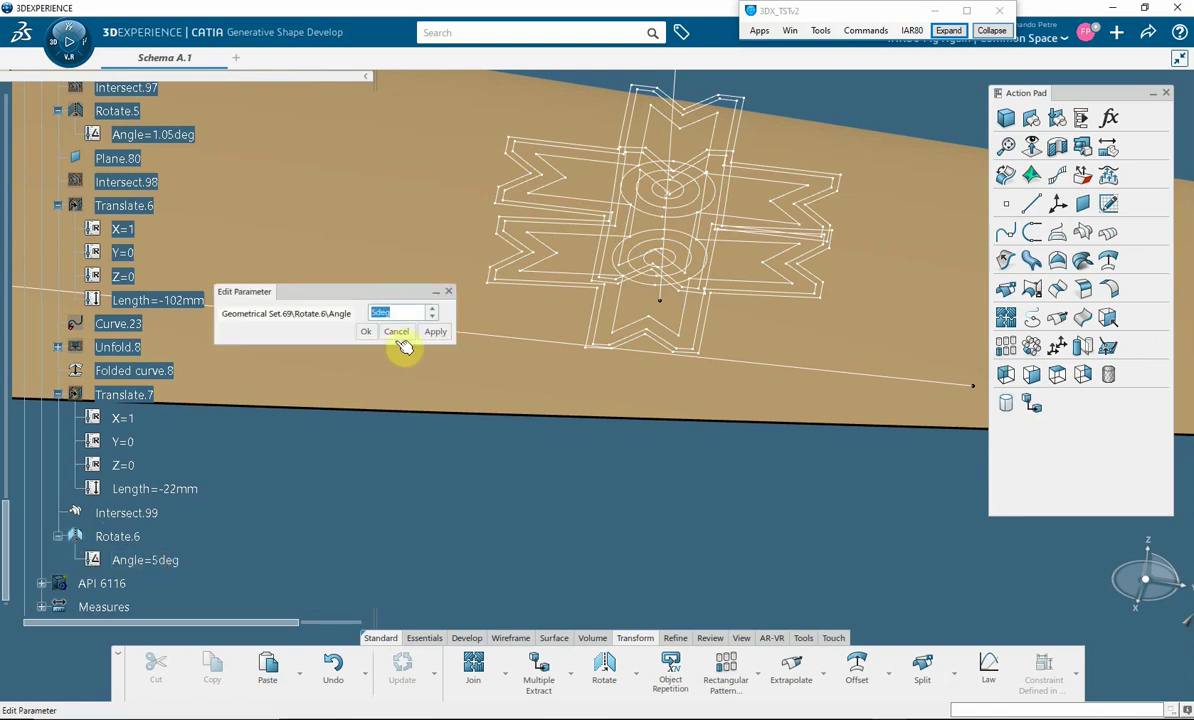
{"action": "left_click", "coordinate": [434, 317]}
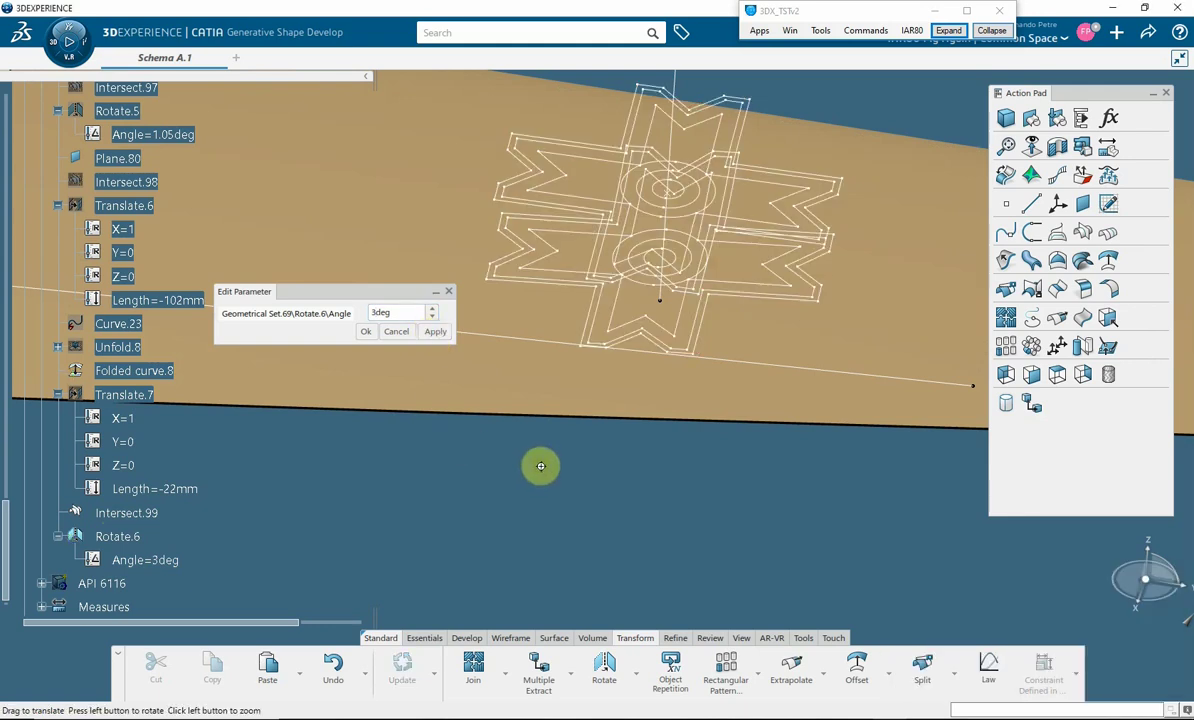
{"action": "mouse_move", "coordinate": [538, 466]}
{"action": "middle_mouse_down"}
{"action": "mouse_move", "coordinate": [561, 515]}
{"action": "mouse_move", "coordinate": [573, 403]}
{"action": "middle_mouse_up"}
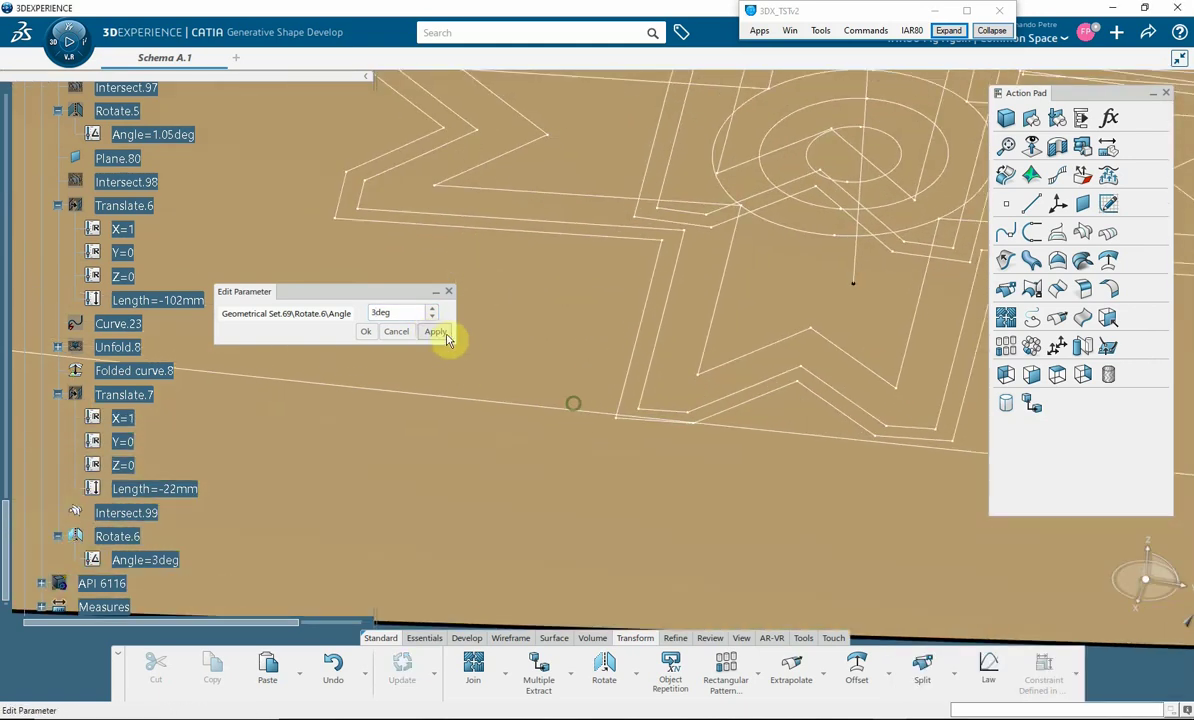
Set the angle of Rotate.6 to -0.8 degrees, applying 1, 0.5 and 0.2 degrees on the way to align the folded emblem's lower edge.
{"action": "left_click", "coordinate": [432, 318]}
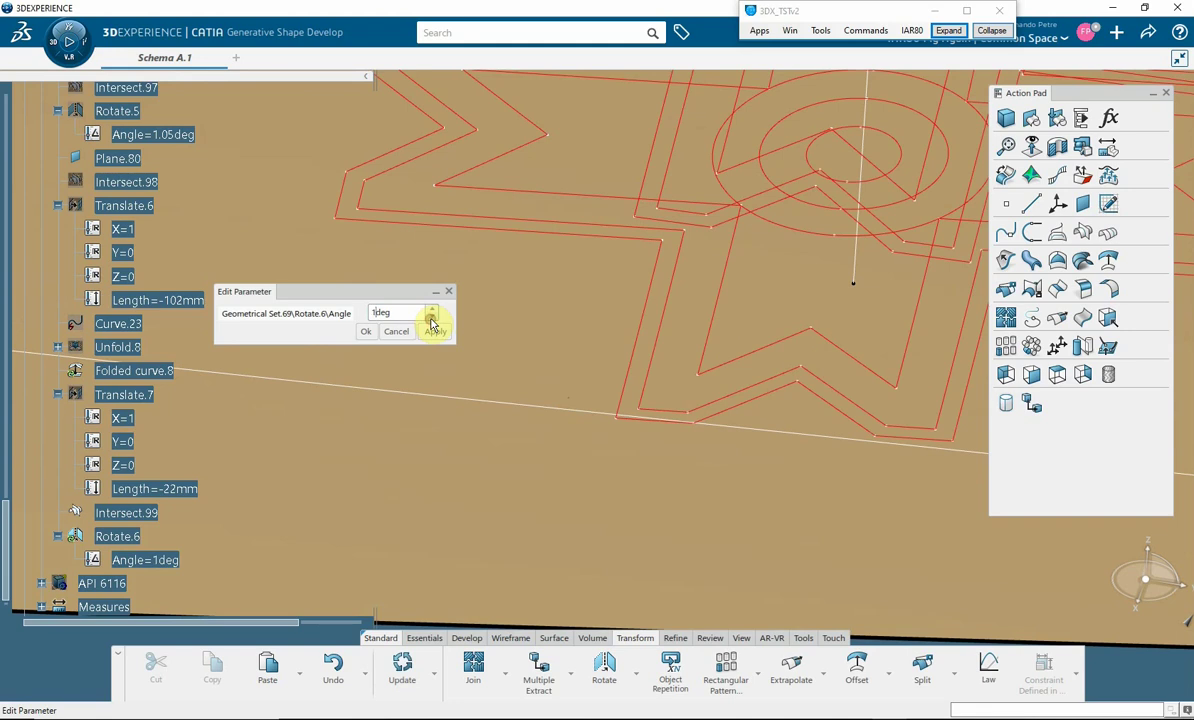
{"action": "left_click", "coordinate": [433, 333]}
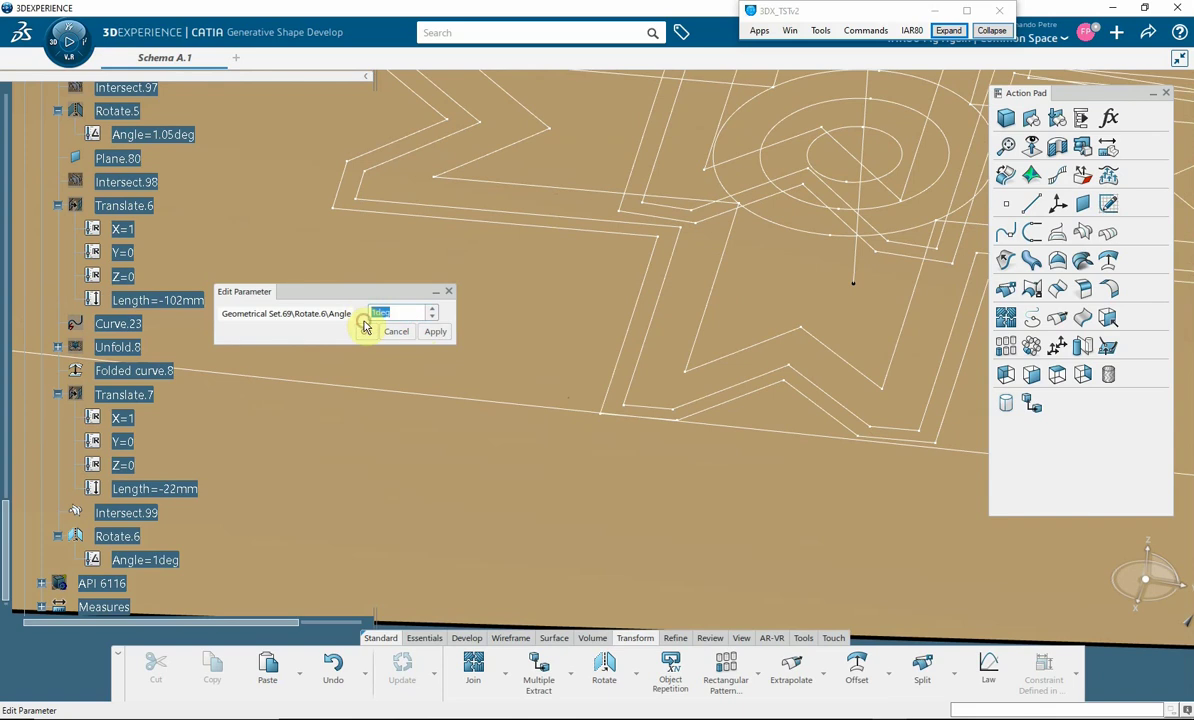
{"action": "type", "text": ".5"}
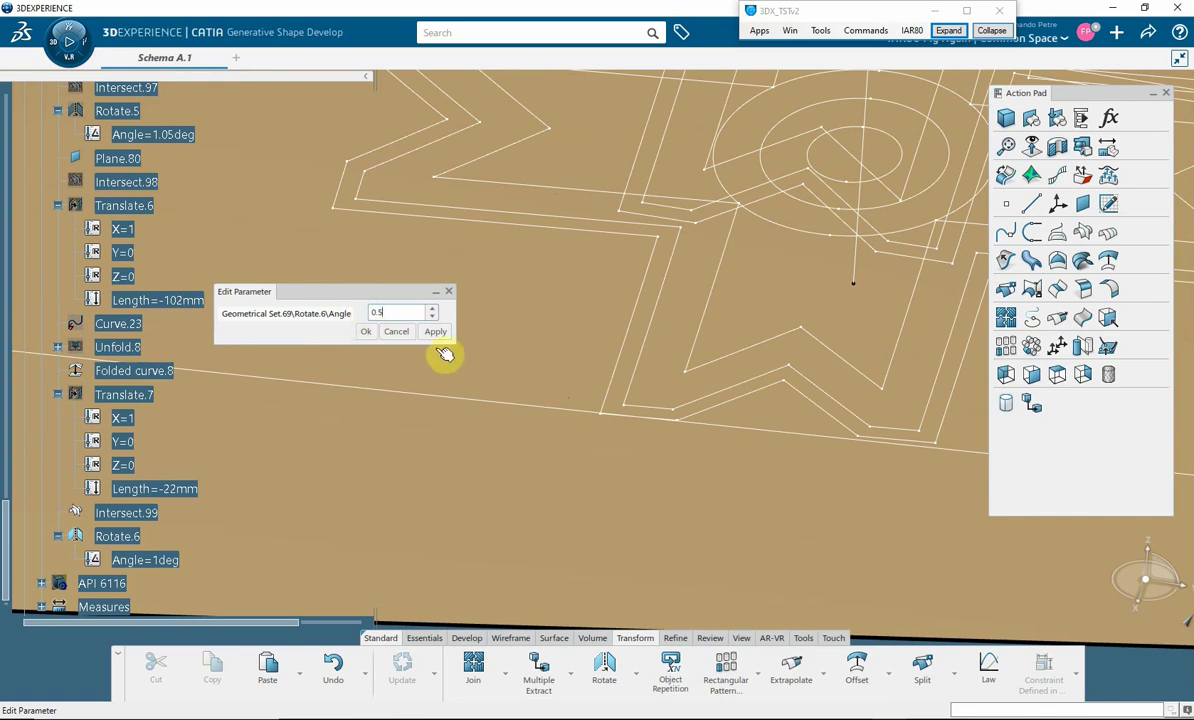
{"action": "left_click", "coordinate": [434, 332]}
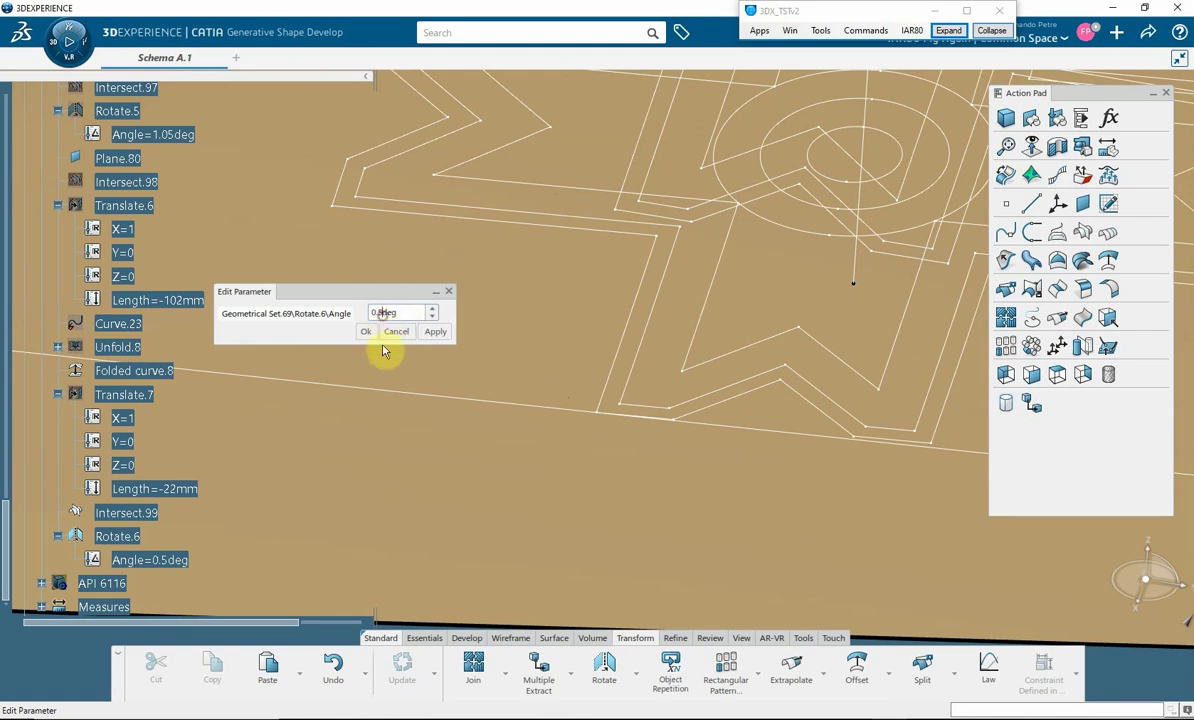
{"action": "type", "text": ".2"}
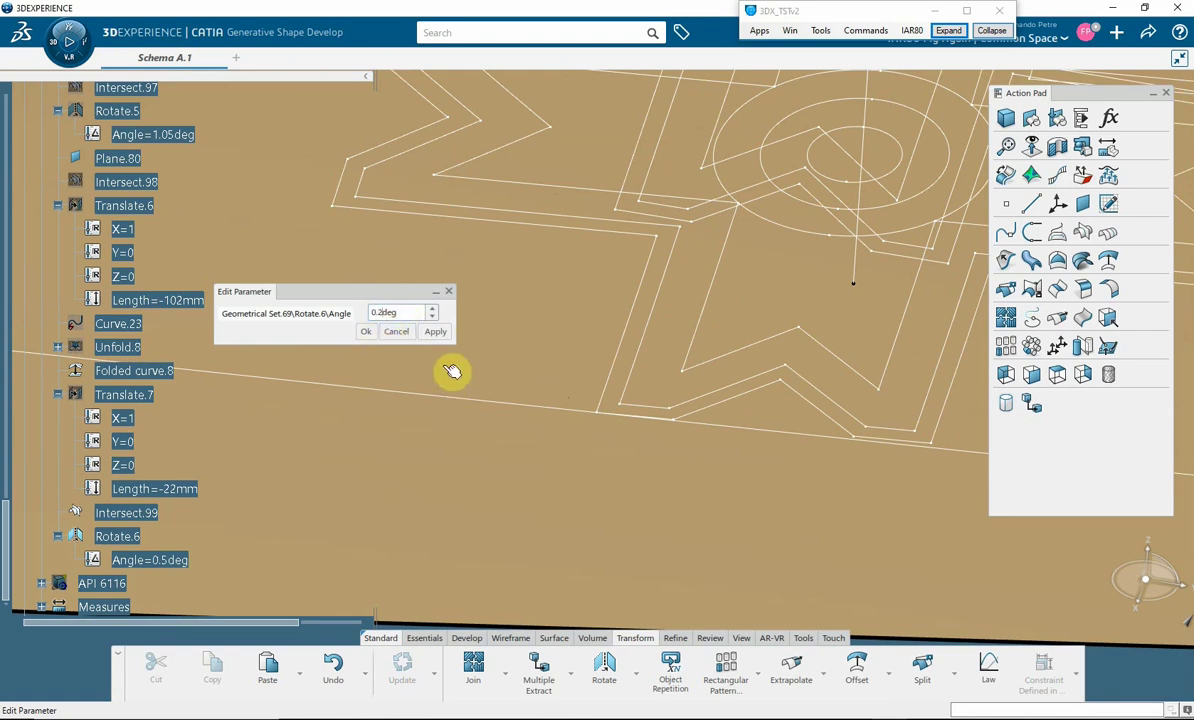
{"action": "left_click", "coordinate": [435, 331]}
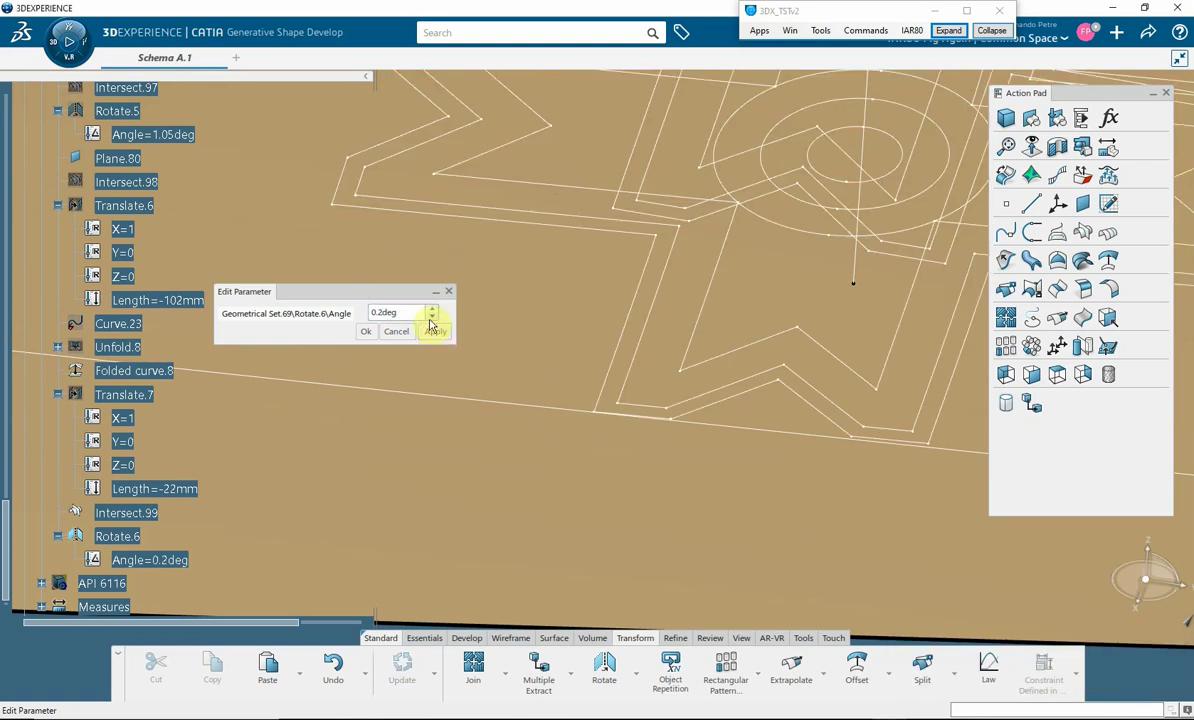
{"action": "left_click", "coordinate": [432, 320]}
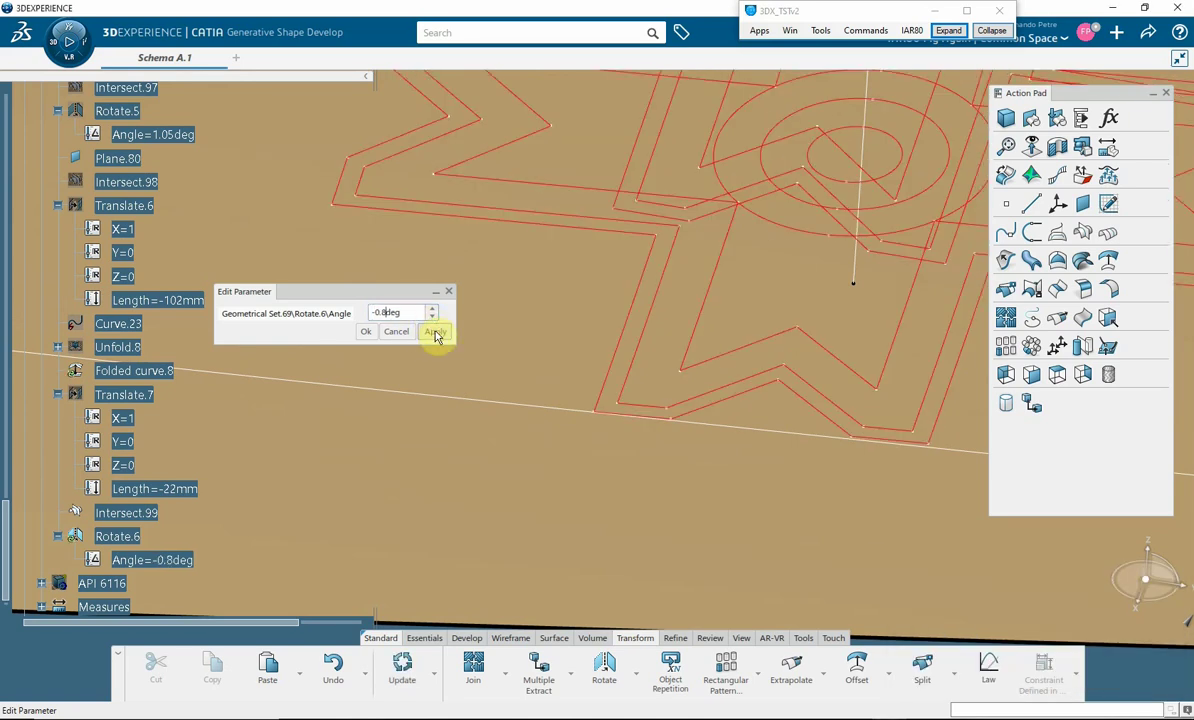
{"action": "left_click", "coordinate": [435, 331]}
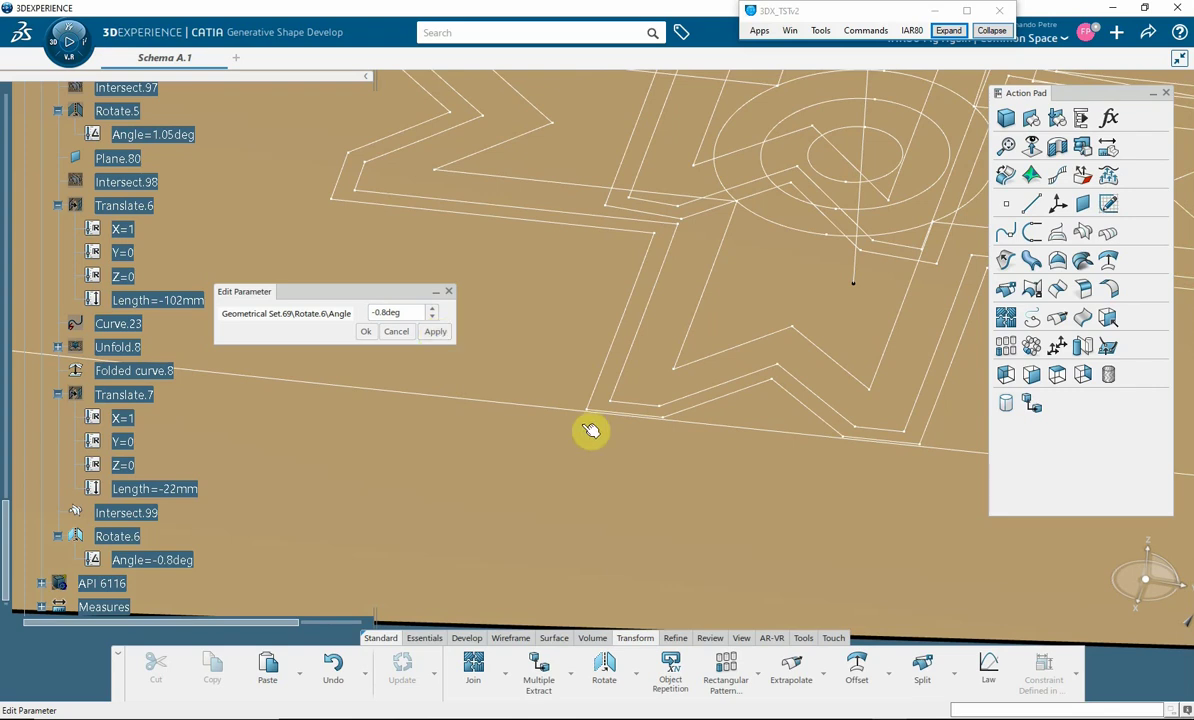
{"action": "middle_click_drag", "start_coordinate": [669, 501], "coordinate": [437, 440]}
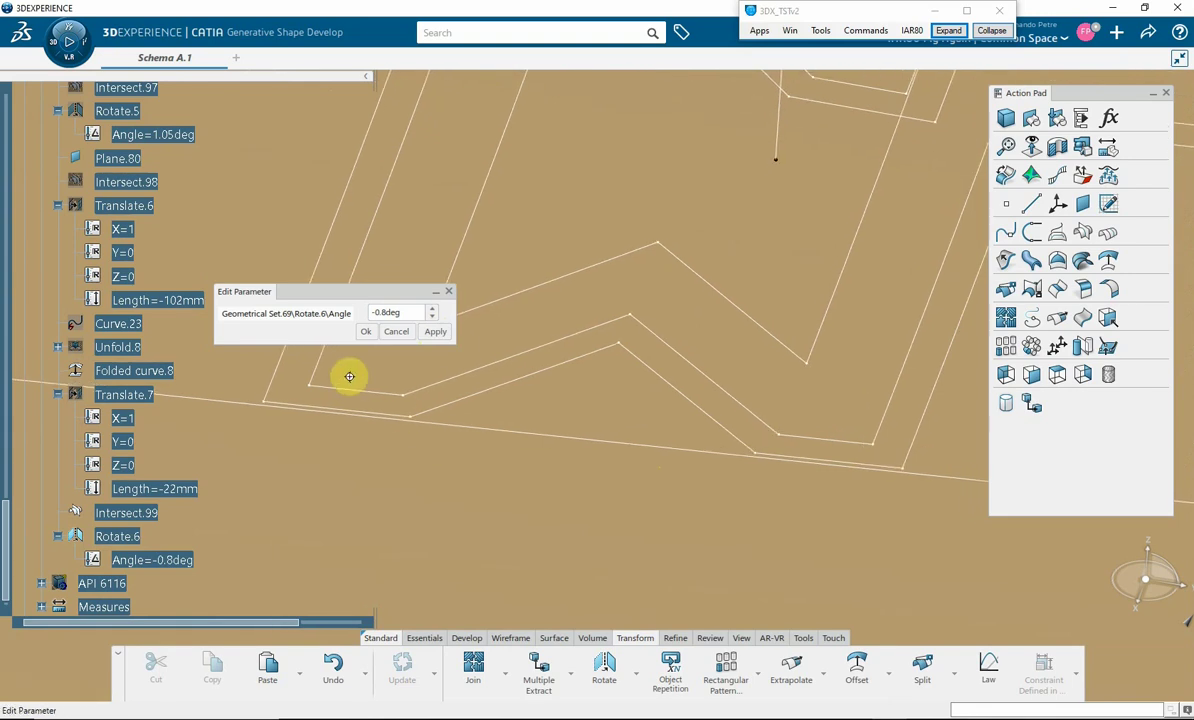
{"action": "left_click", "coordinate": [368, 332]}
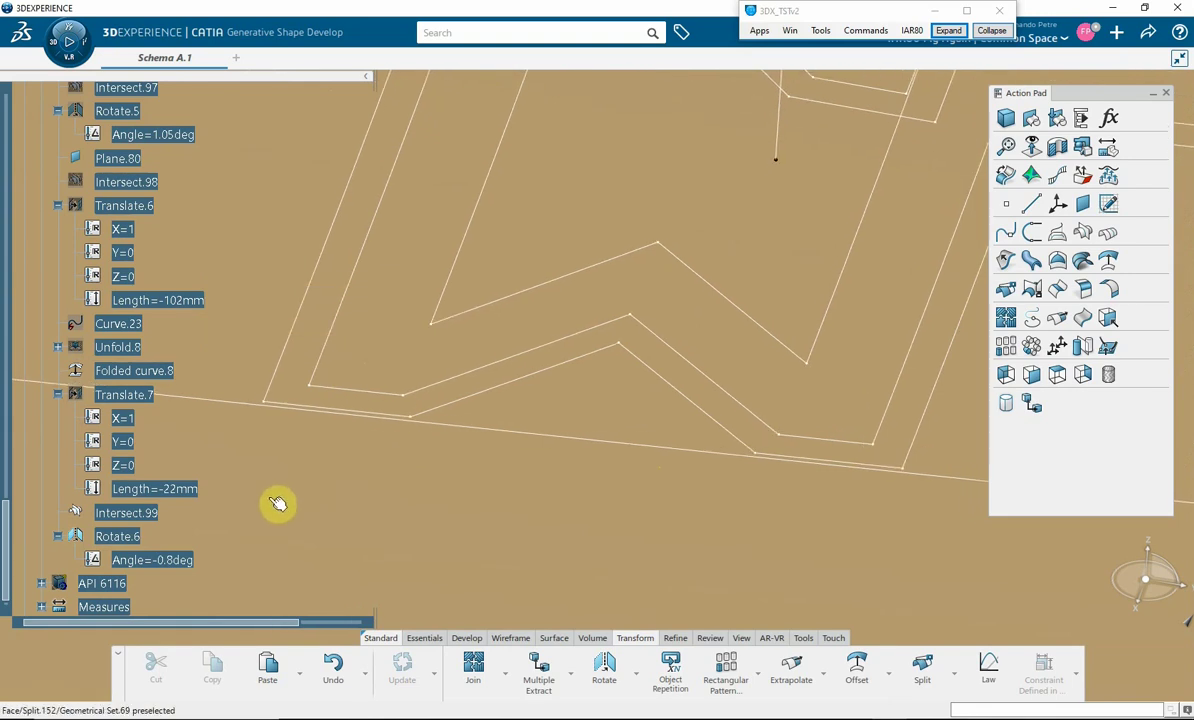
Set the length of Translate.7 to -19 mm, trying -23 mm and -21 mm first against the underside intersection line.
{"action": "double_click", "coordinate": [185, 490]}
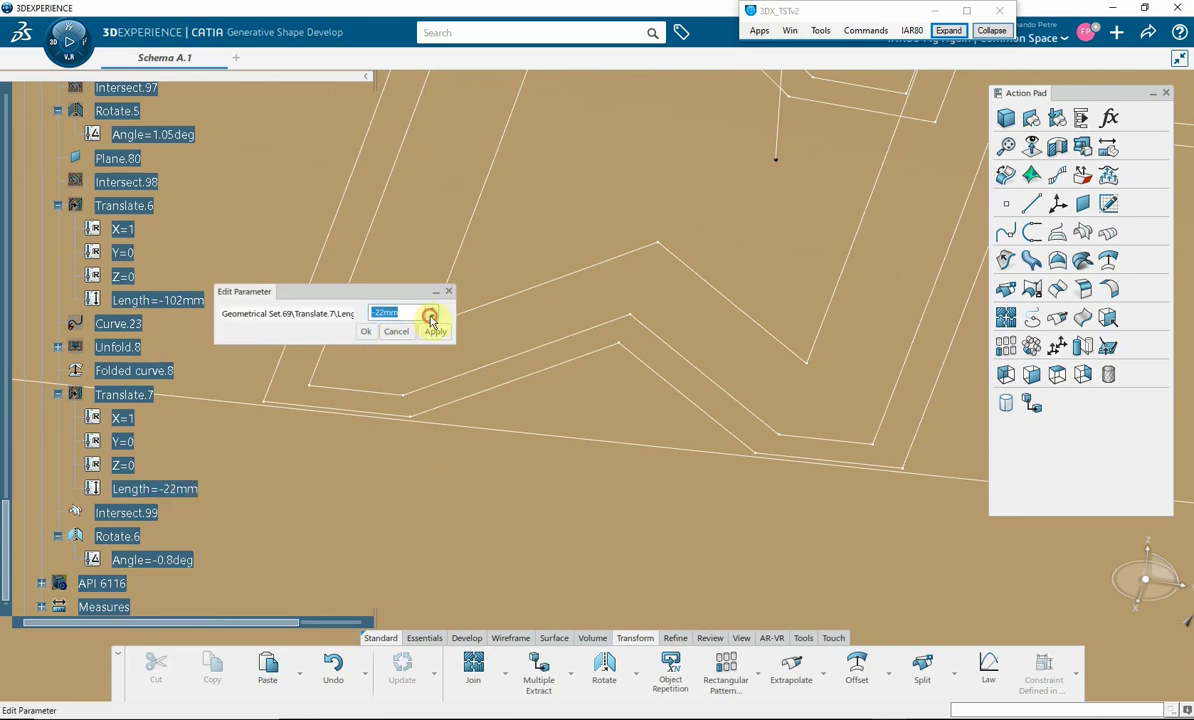
{"action": "left_click", "coordinate": [430, 317]}
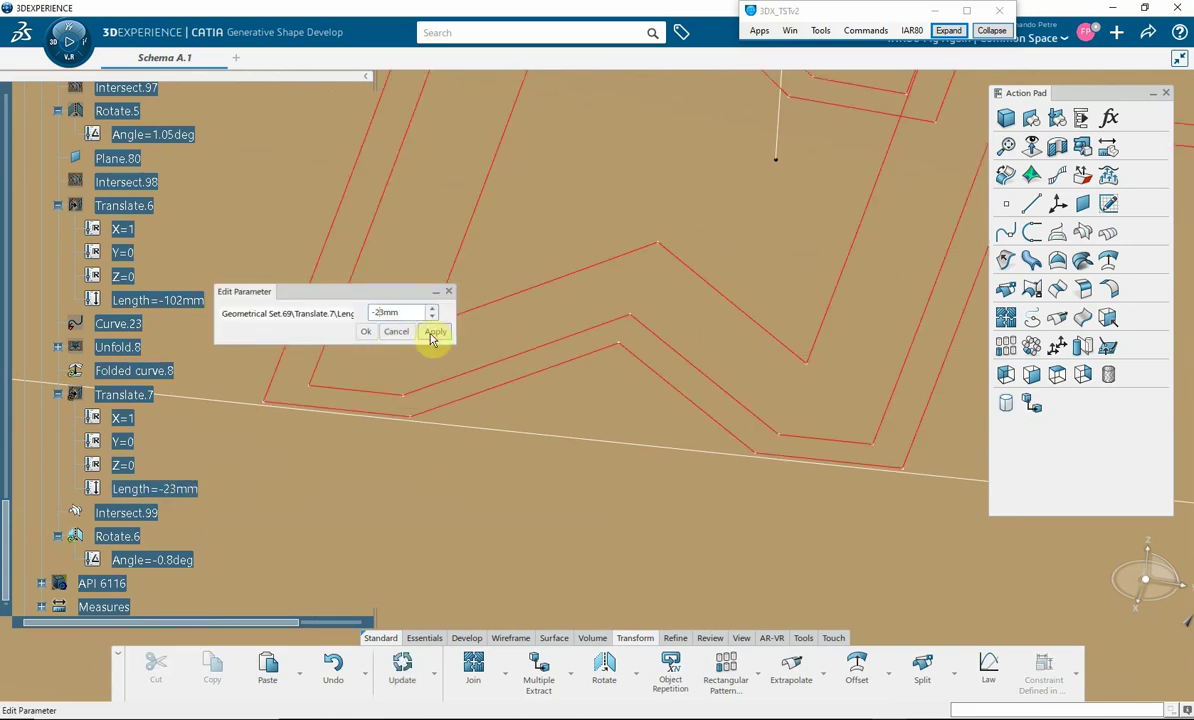
{"action": "left_click", "coordinate": [434, 333]}
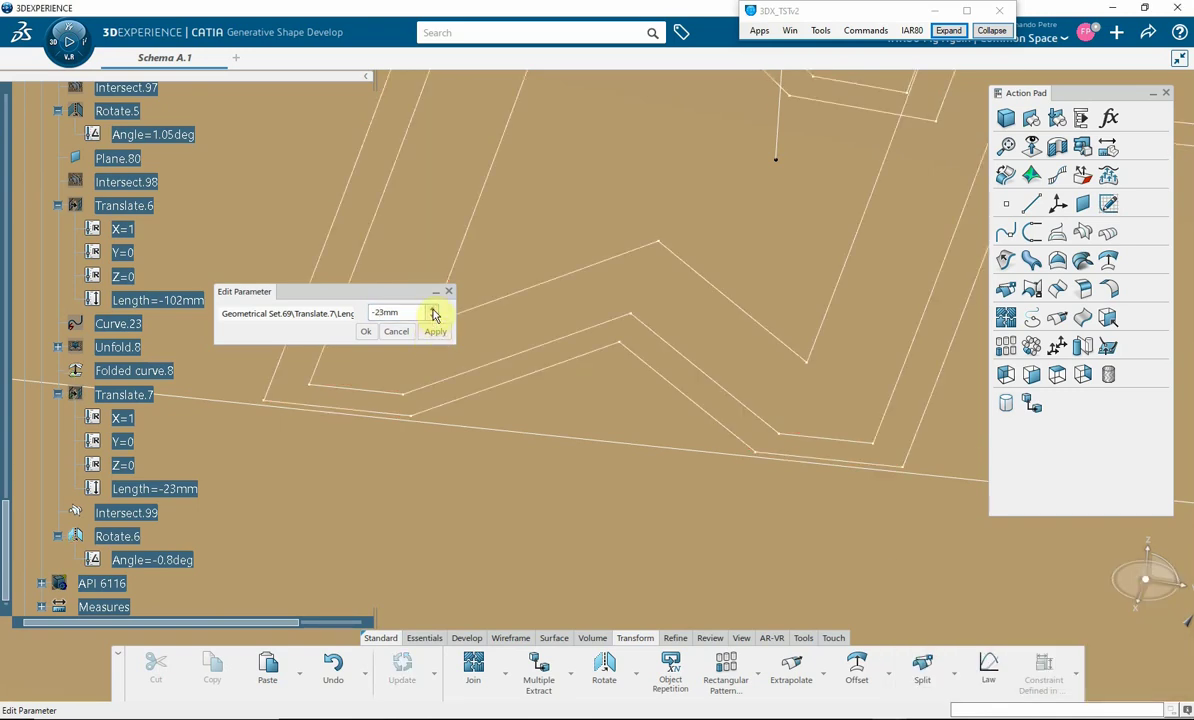
{"action": "left_click", "coordinate": [434, 312]}
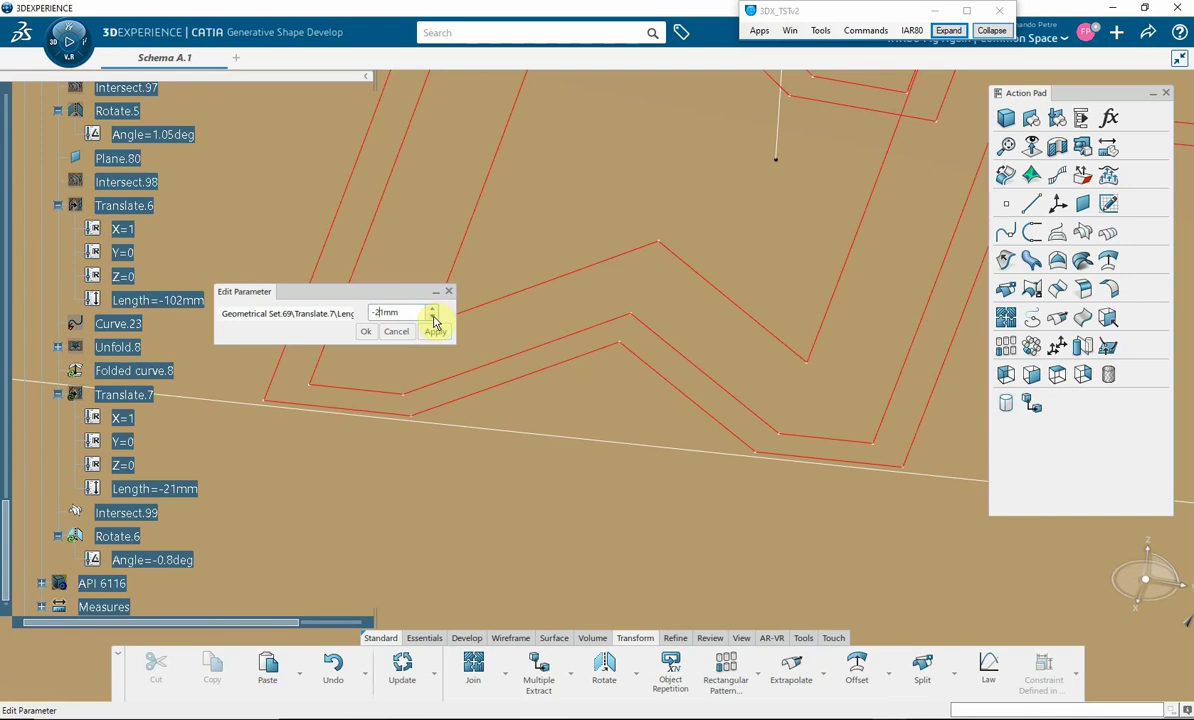
{"action": "left_click", "coordinate": [434, 333]}
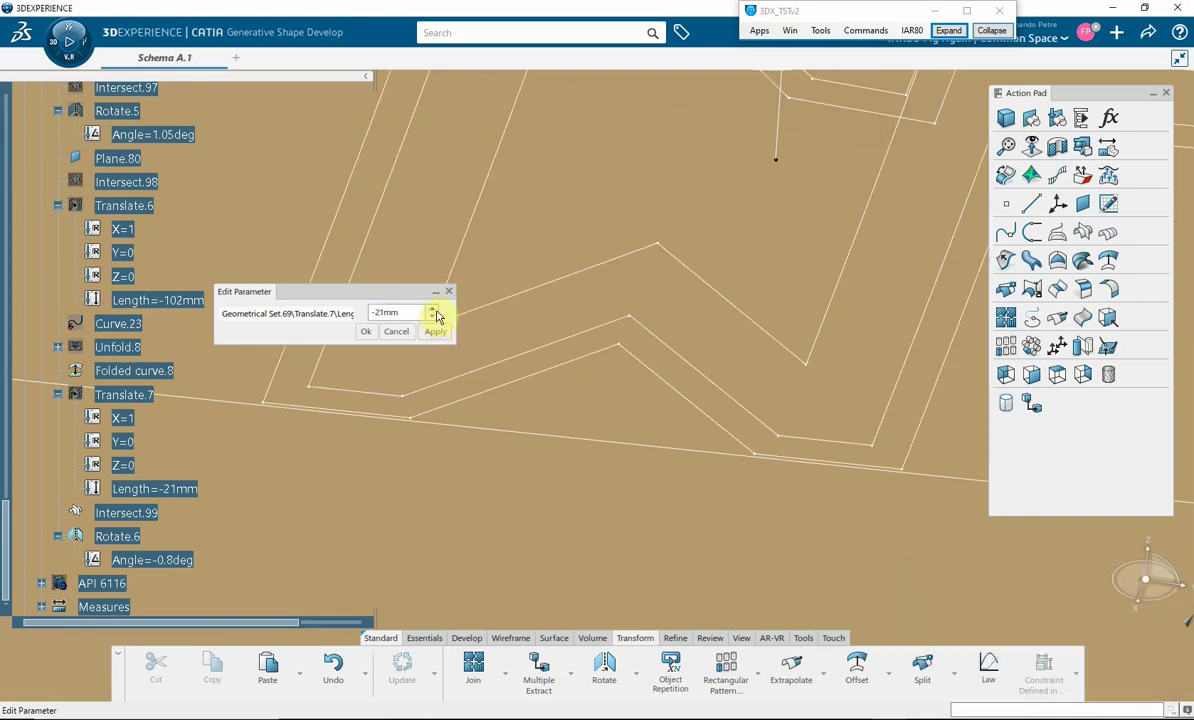
{"action": "left_click", "coordinate": [434, 312]}
{"action": "left_click", "coordinate": [434, 312]}
{"action": "left_click", "coordinate": [434, 331]}
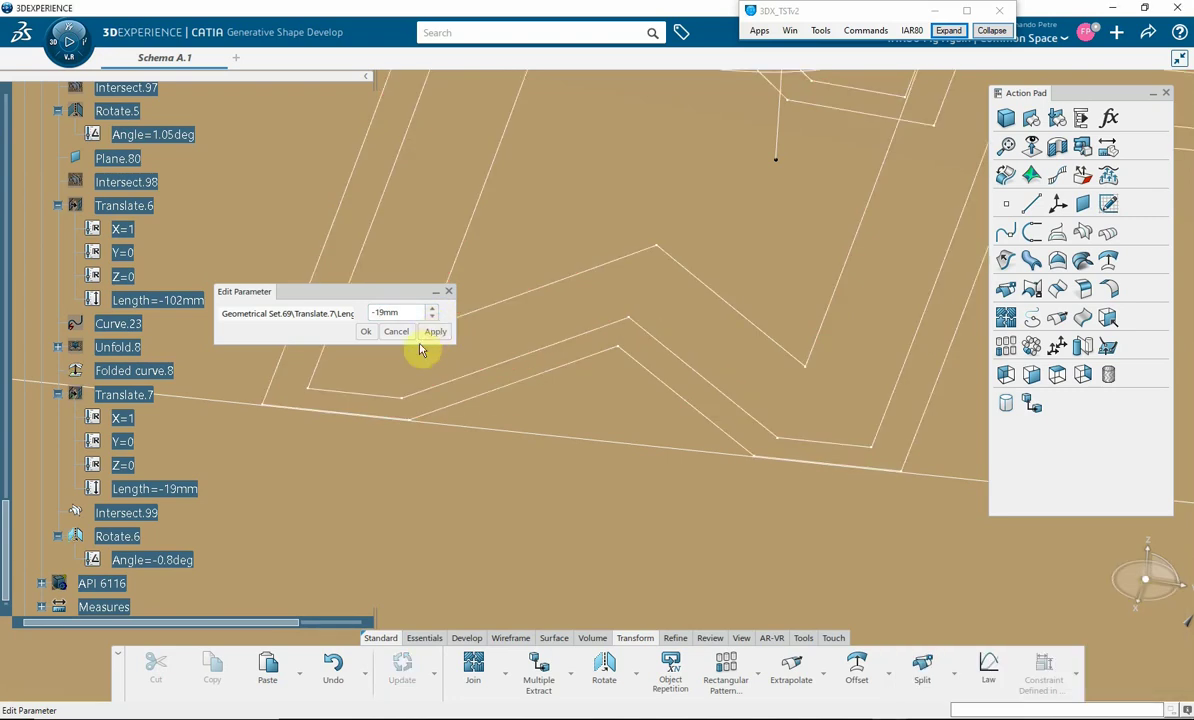
{"action": "left_click", "coordinate": [366, 331]}
Hide the flat emblem Rotate.6, Intersect.99 and the construction lines around the folded underside emblem.
{"action": "middle_click_drag", "start_coordinate": [417, 284], "coordinate": [652, 211]}
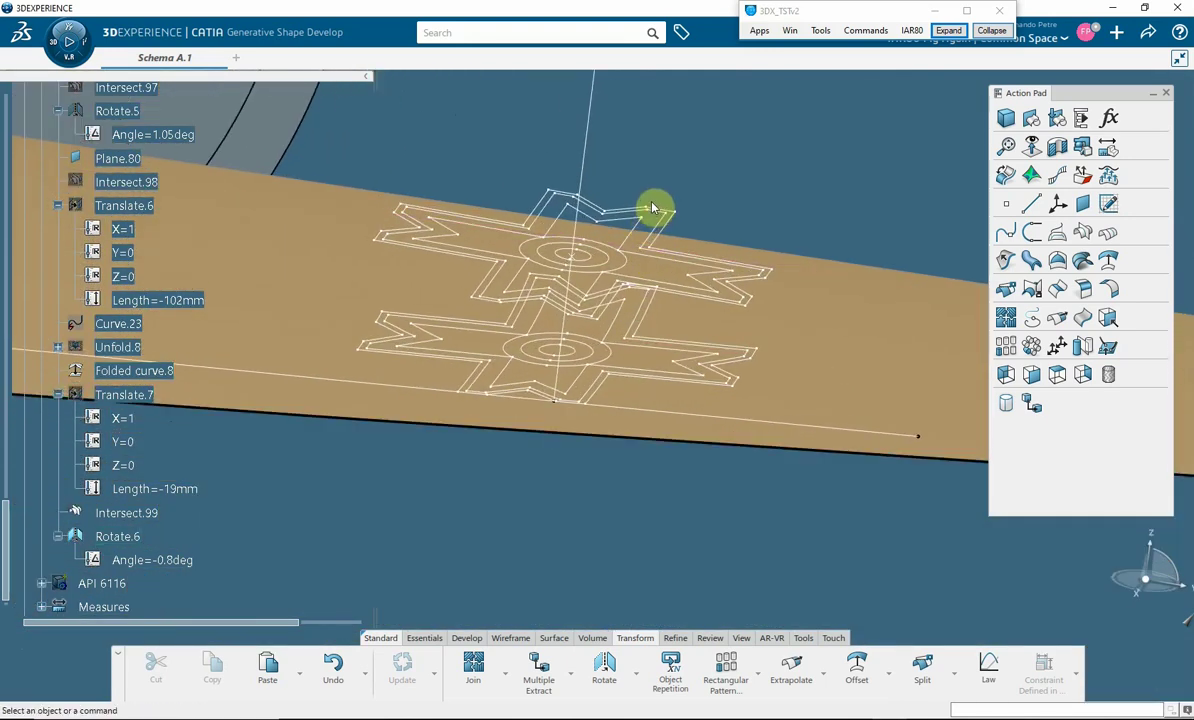
{"action": "left_click", "coordinate": [665, 216]}
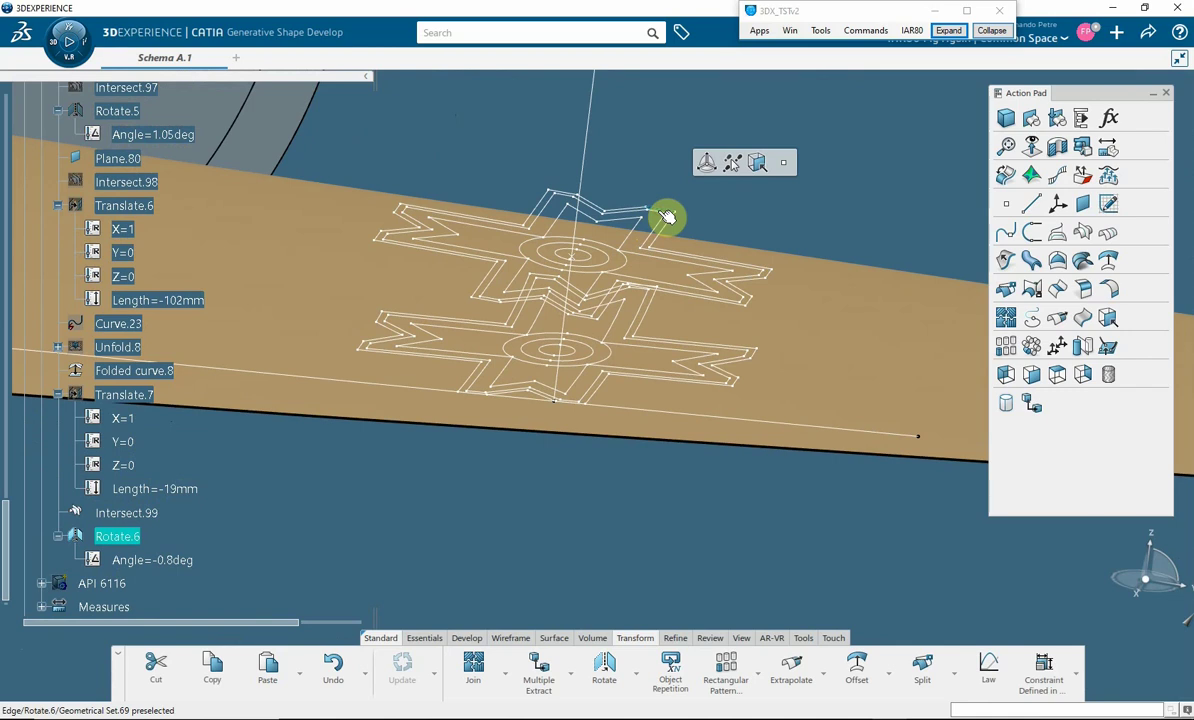
{"action": "left_click", "coordinate": [108, 538]}
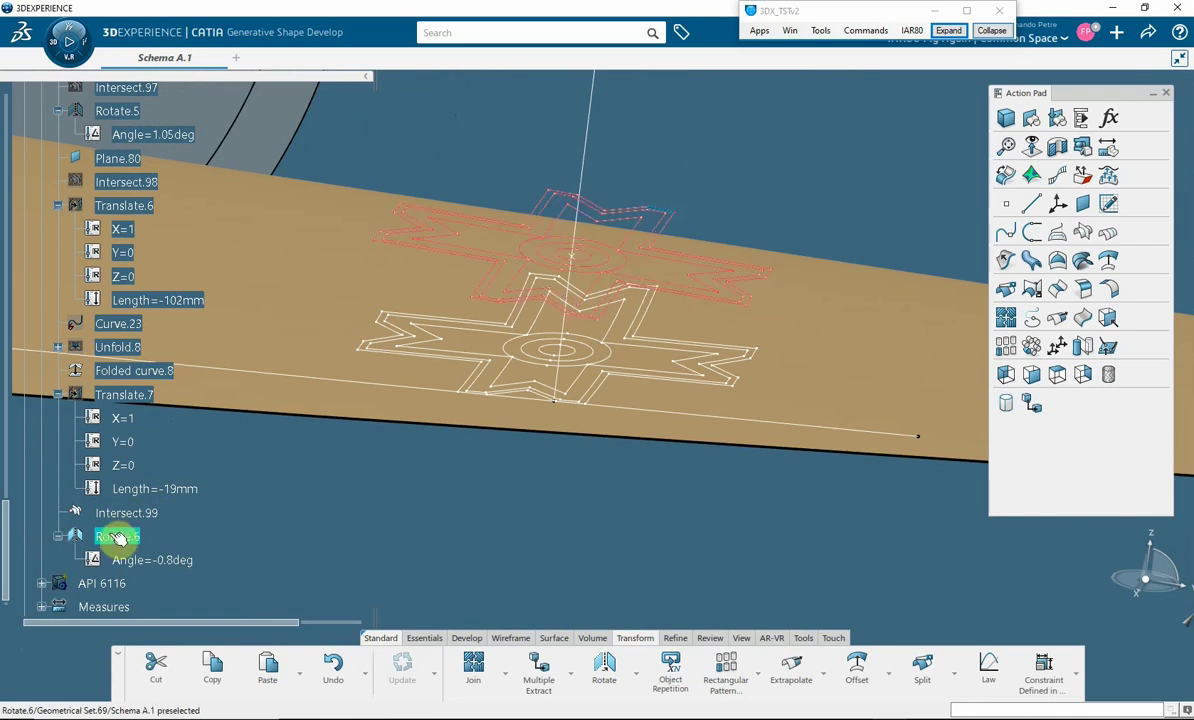
{"action": "left_click", "coordinate": [666, 411]}
{"action": "key", "text": "Escape"}
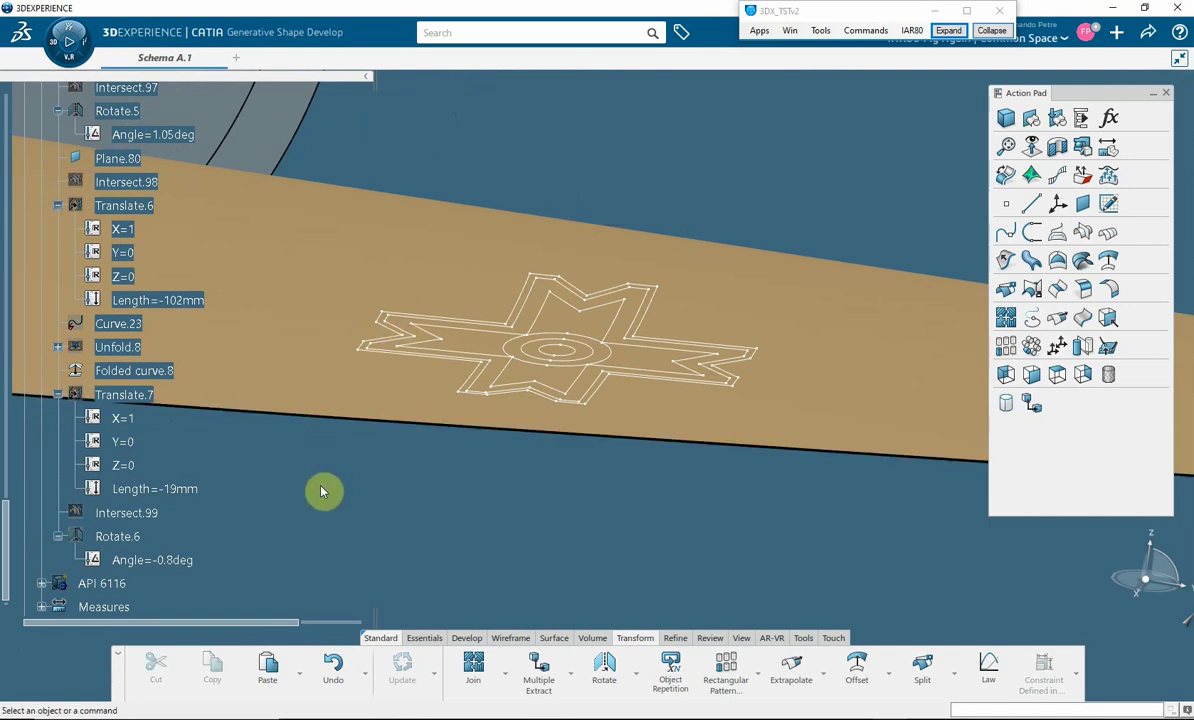
Hide Plane.80 beside the wing emblem, check the emblems on both wings and view the aircraft from above.
{"action": "left_click", "coordinate": [528, 188]}
{"action": "middle_click_drag", "start_coordinate": [528, 188], "coordinate": [506, 301]}
{"action": "middle_click_drag", "start_coordinate": [426, 418], "coordinate": [236, 254]}
{"action": "left_click", "coordinate": [209, 186]}
{"action": "scroll", "coordinate": [209, 186], "scroll_direction": "up", "scroll_amount": 2}
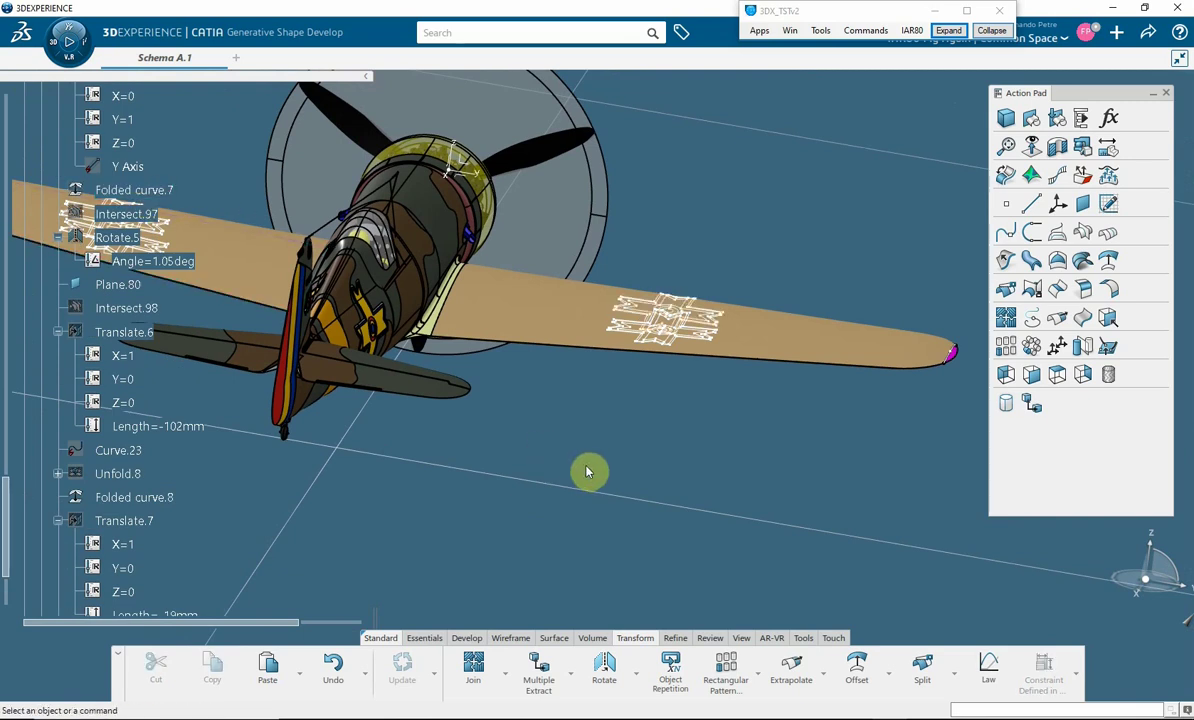
{"action": "middle_click_drag", "start_coordinate": [517, 477], "coordinate": [512, 250]}
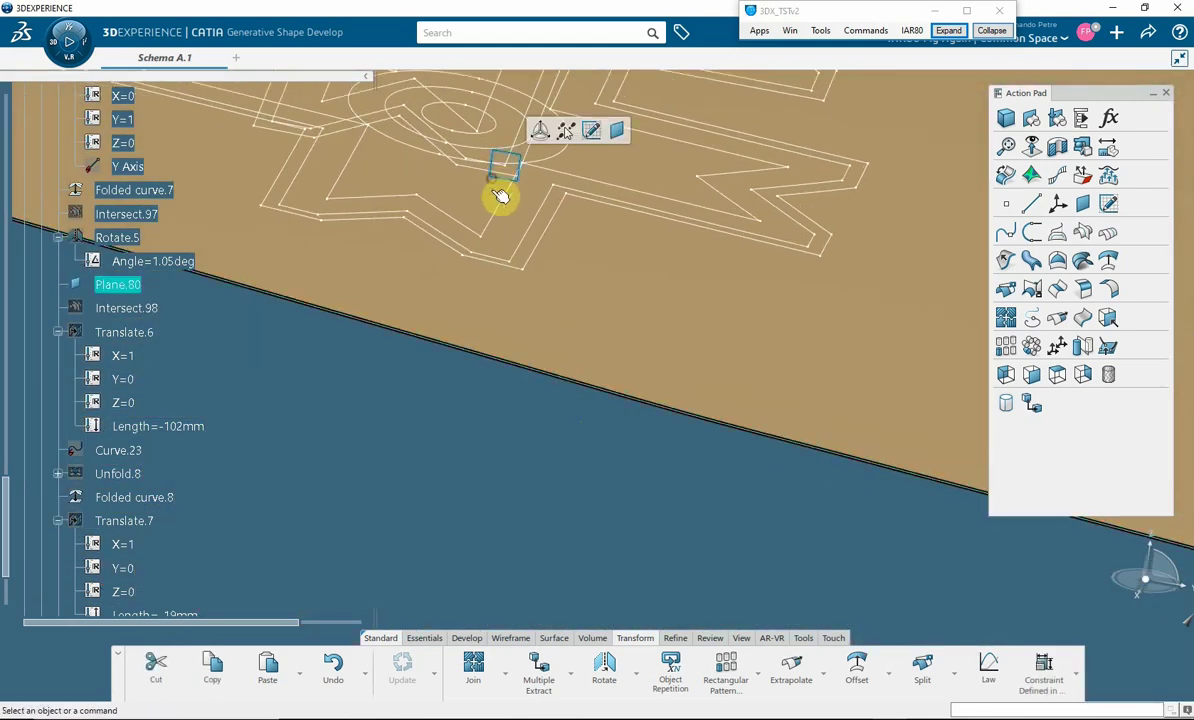
{"action": "middle_click_drag", "start_coordinate": [493, 322], "coordinate": [378, 498]}
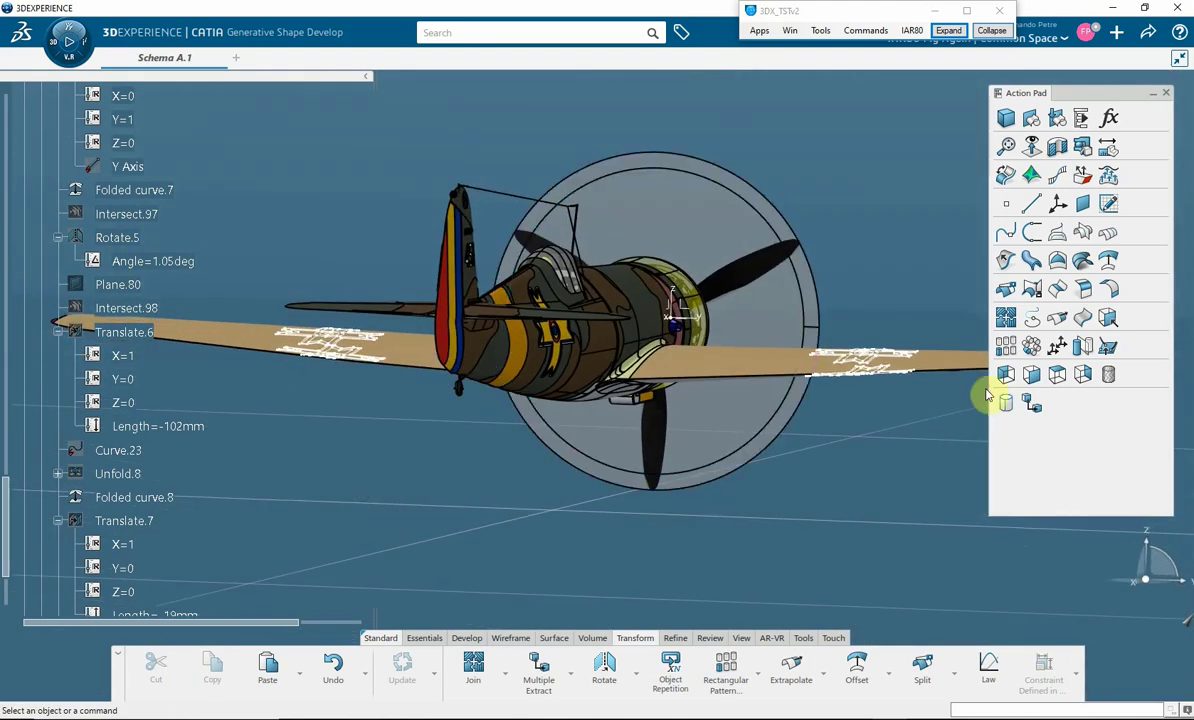
{"action": "left_click", "coordinate": [1057, 374]}
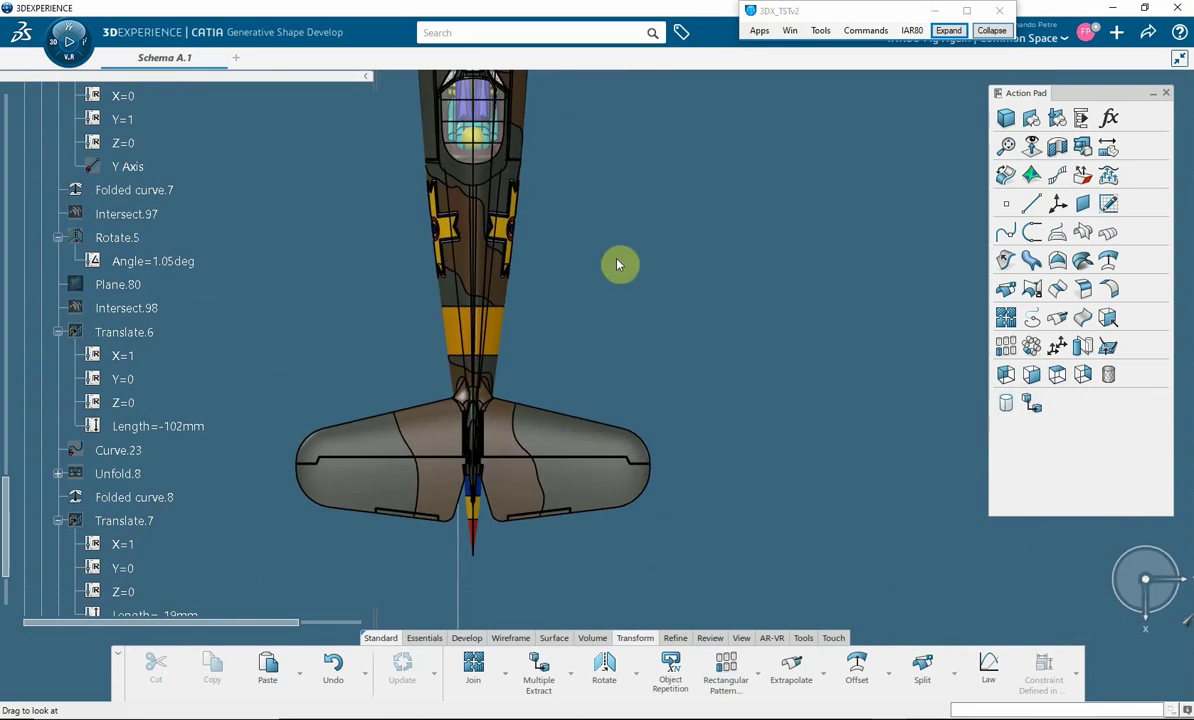